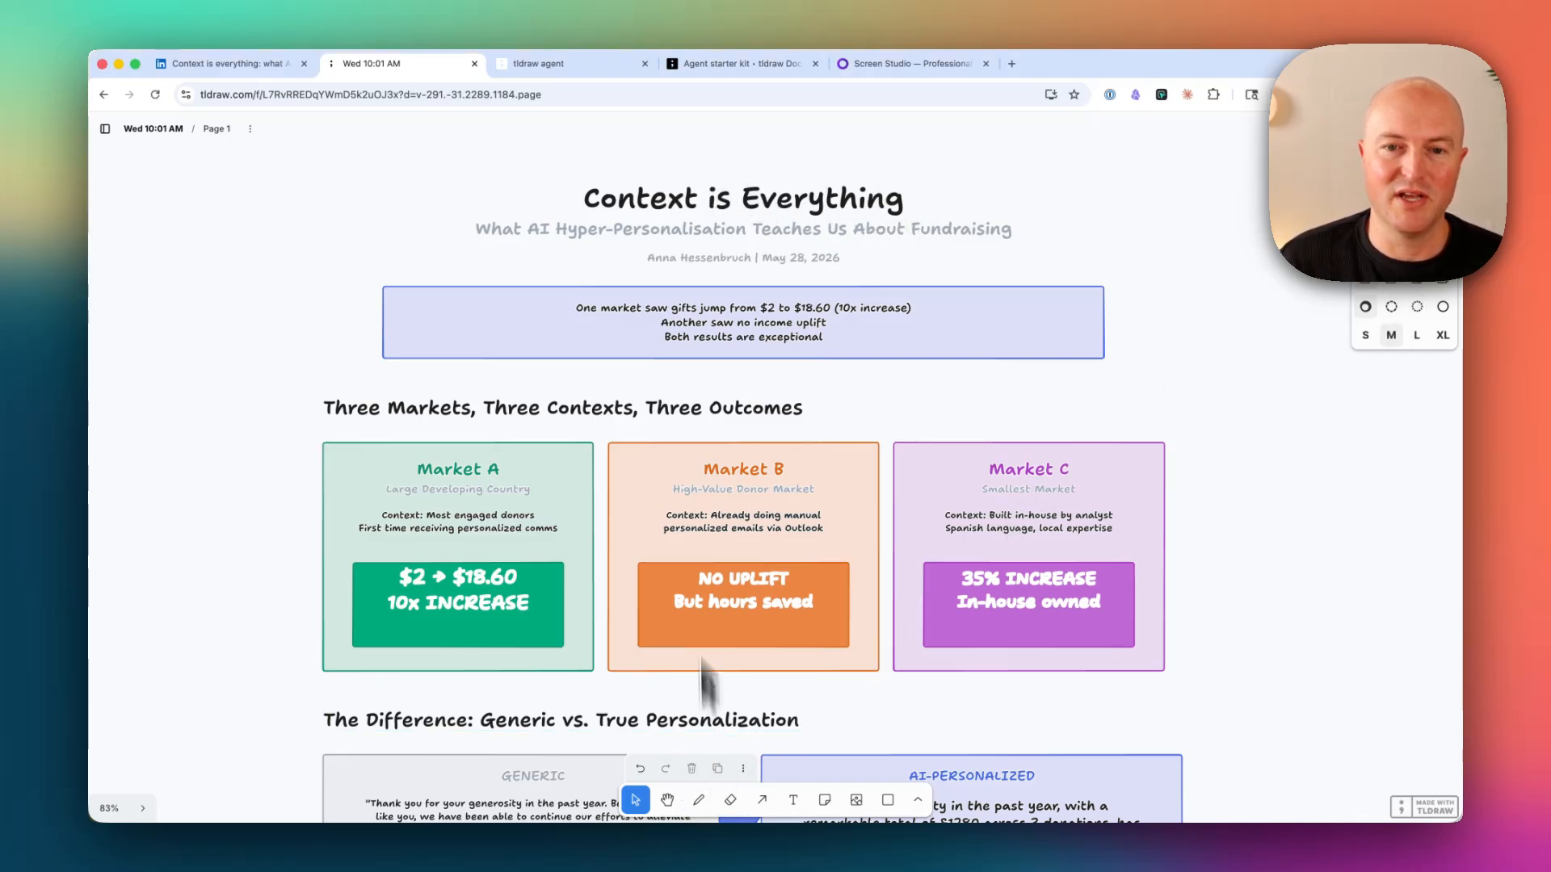
Draw freehand strokes under the title and around the end of the subtitle, and place a blank sticky note beside the summary box
click(700, 803)
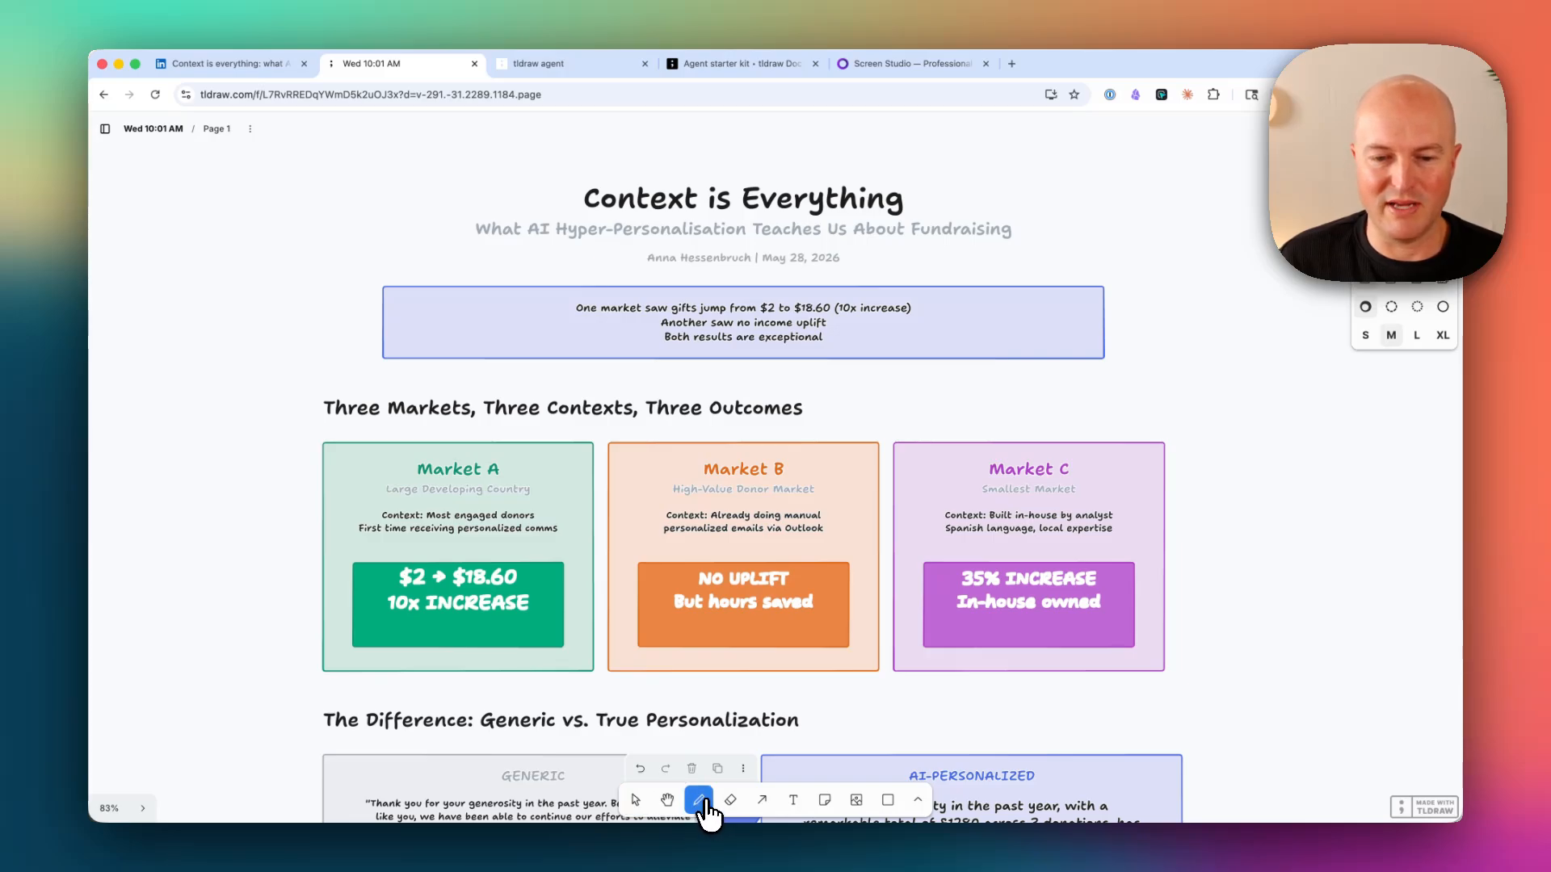
mouse_move(591, 214)
mouse_down()
mouse_move(894, 214)
mouse_move(912, 245)
mouse_move(1014, 245)
mouse_move(1029, 204)
mouse_move(975, 206)
mouse_up()
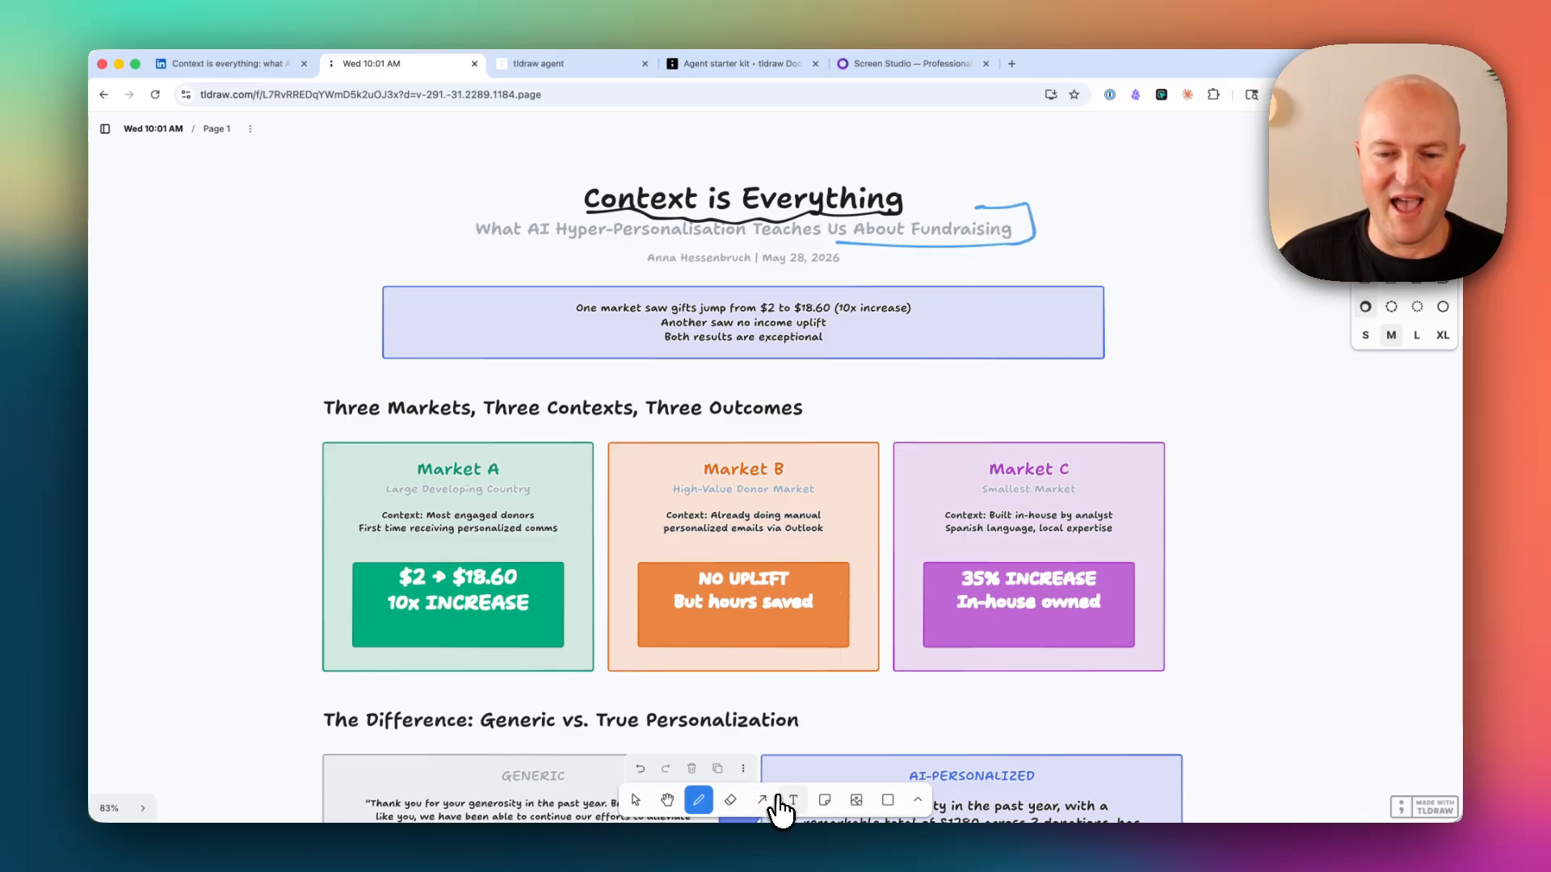
click(824, 800)
click(1241, 387)
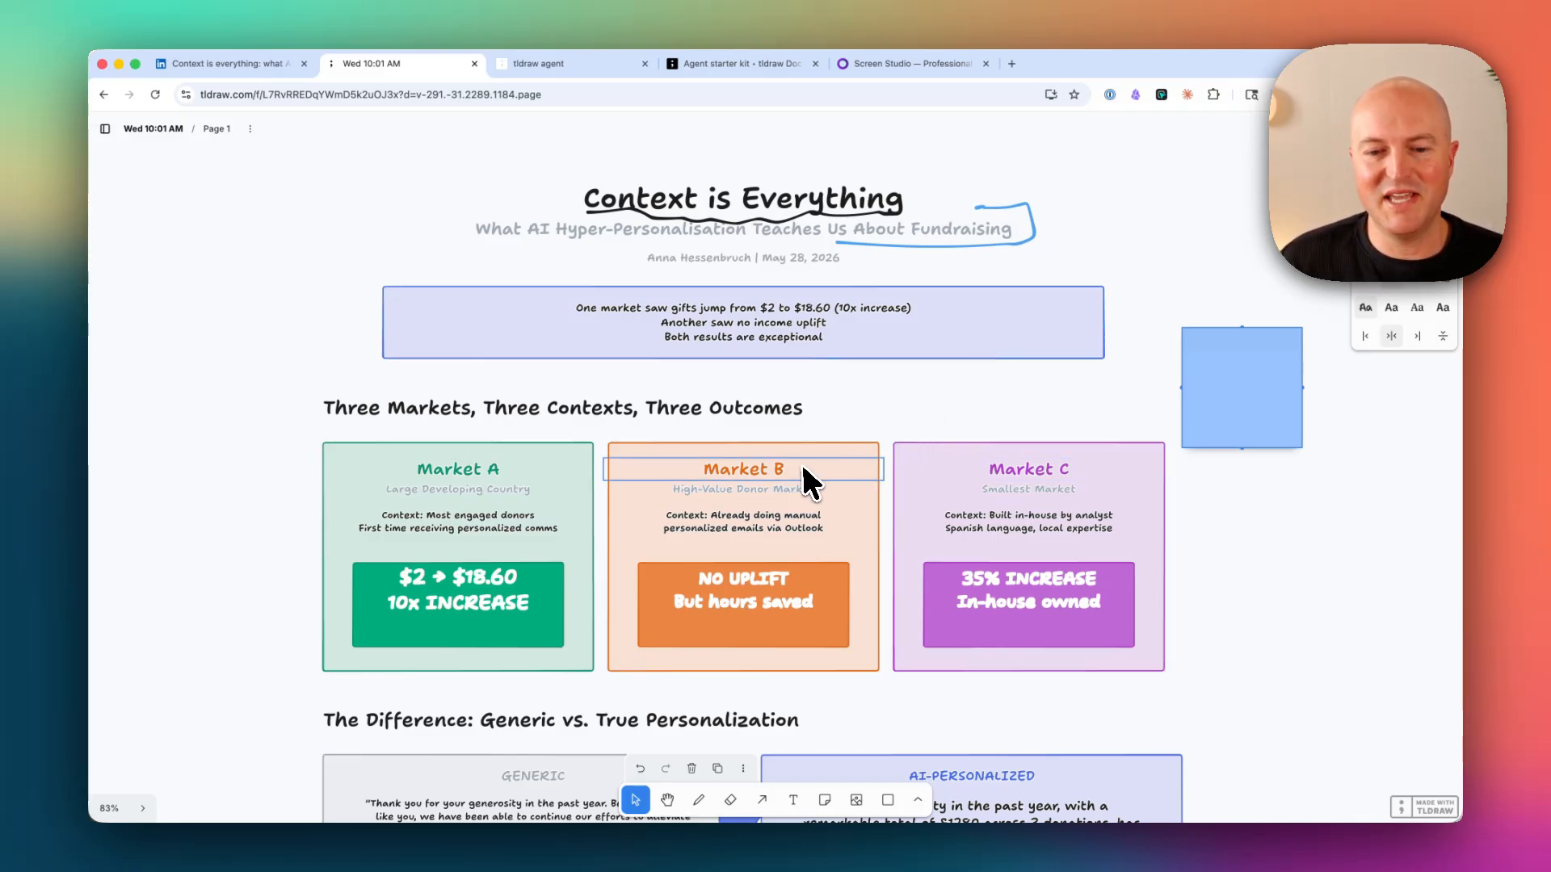
Erase the freehand strokes, the title, the subtitle and the blue sticky note from the canvas
click(730, 800)
mouse_move(1046, 146)
mouse_down()
mouse_move(979, 215)
mouse_move(1016, 264)
mouse_move(986, 263)
mouse_up()
drag(789, 242, 786, 229)
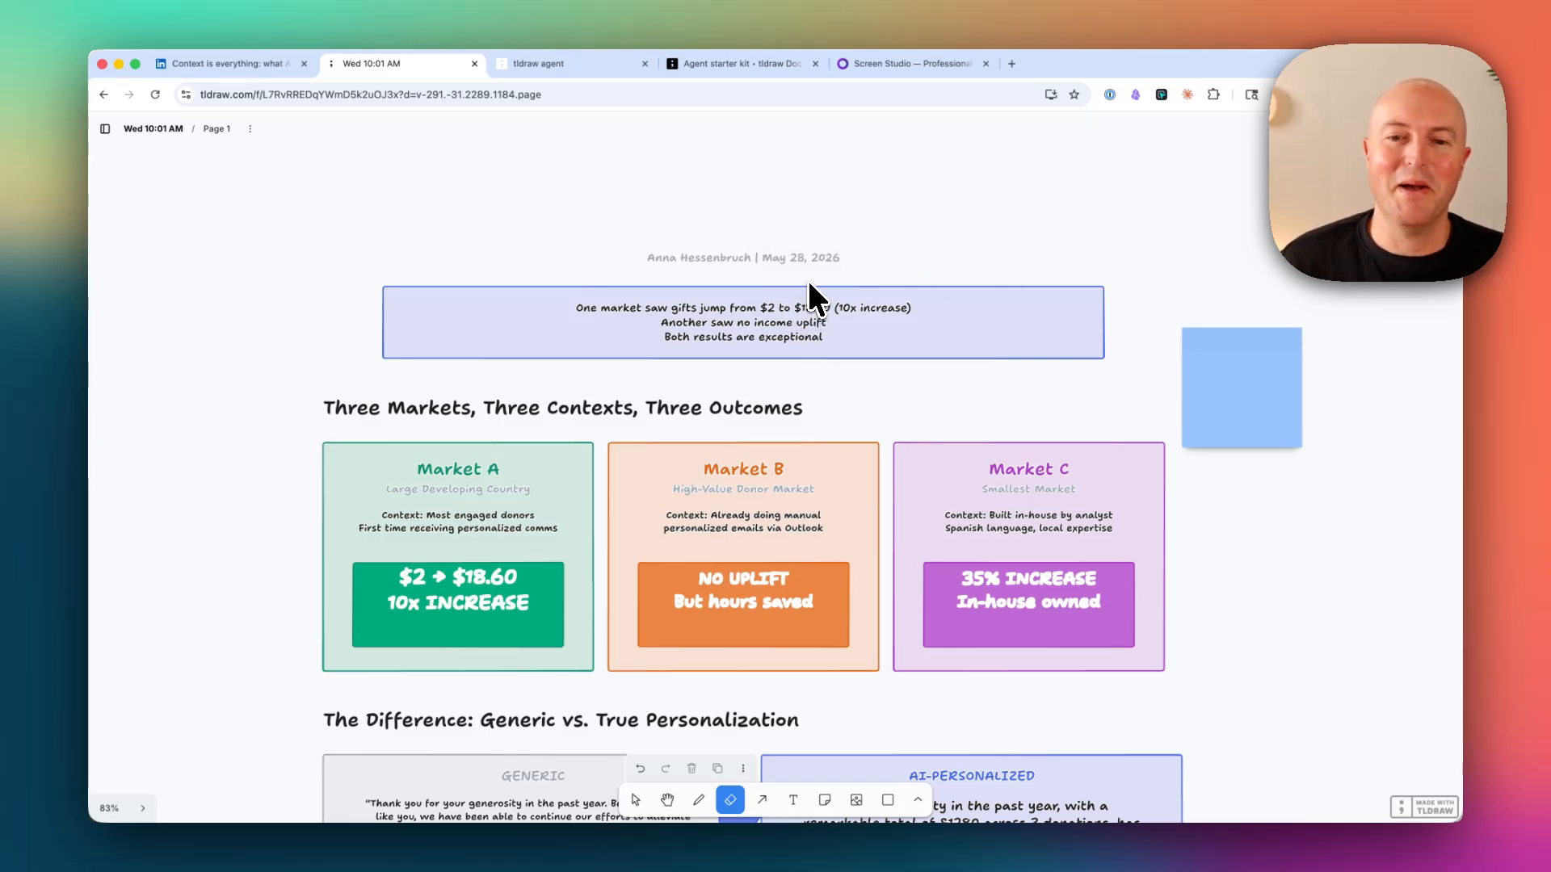
click(1212, 364)
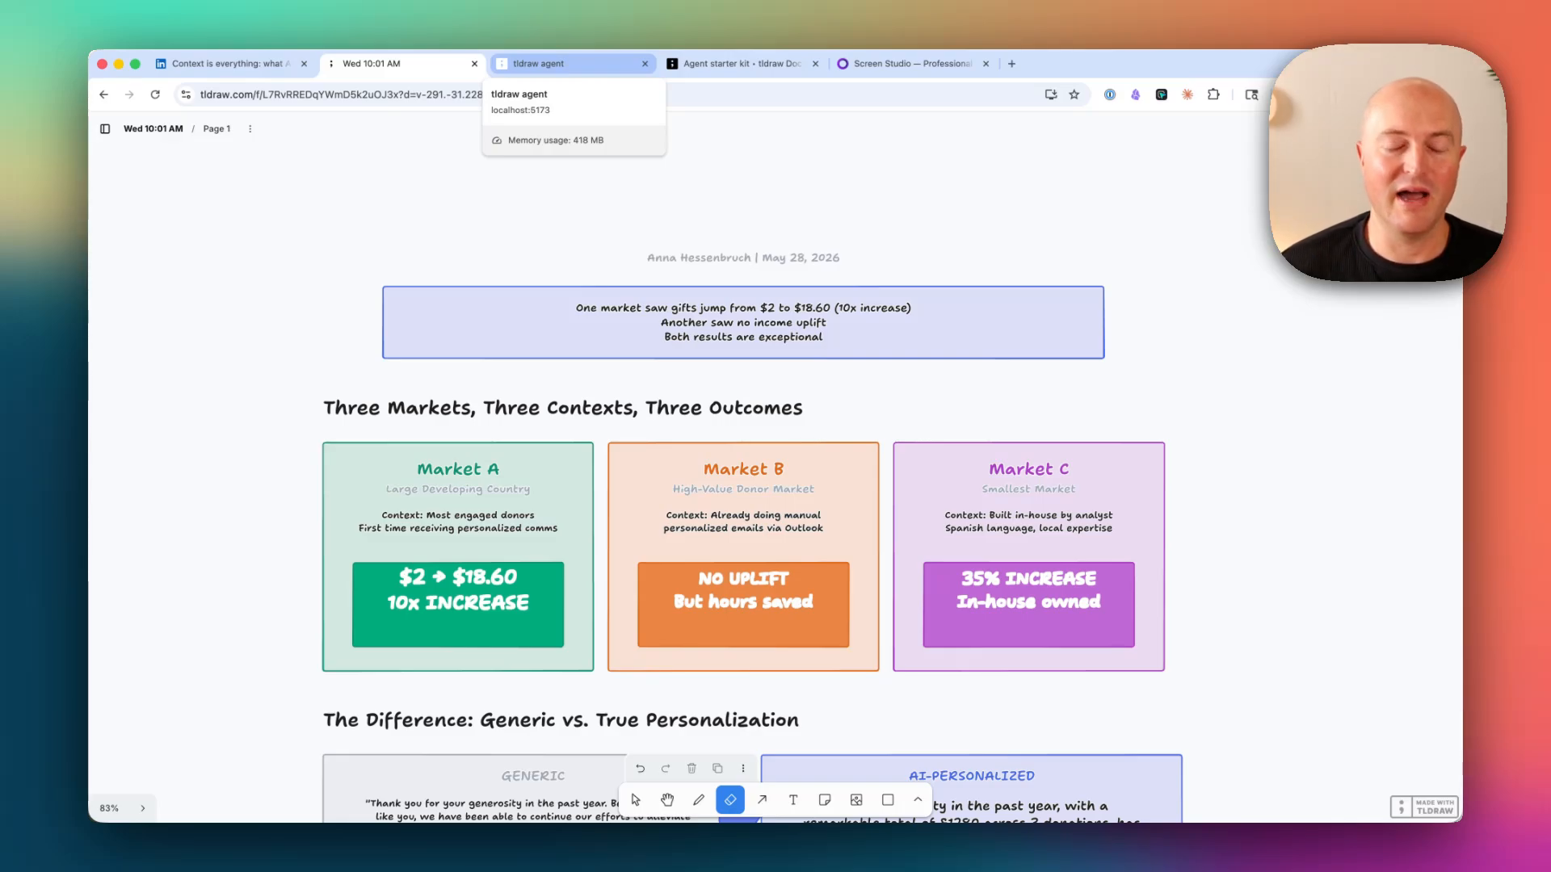
View the local tldraw agent canvas, and look up the terminal install command and use cases in the Agent starter kit documentation
click(553, 71)
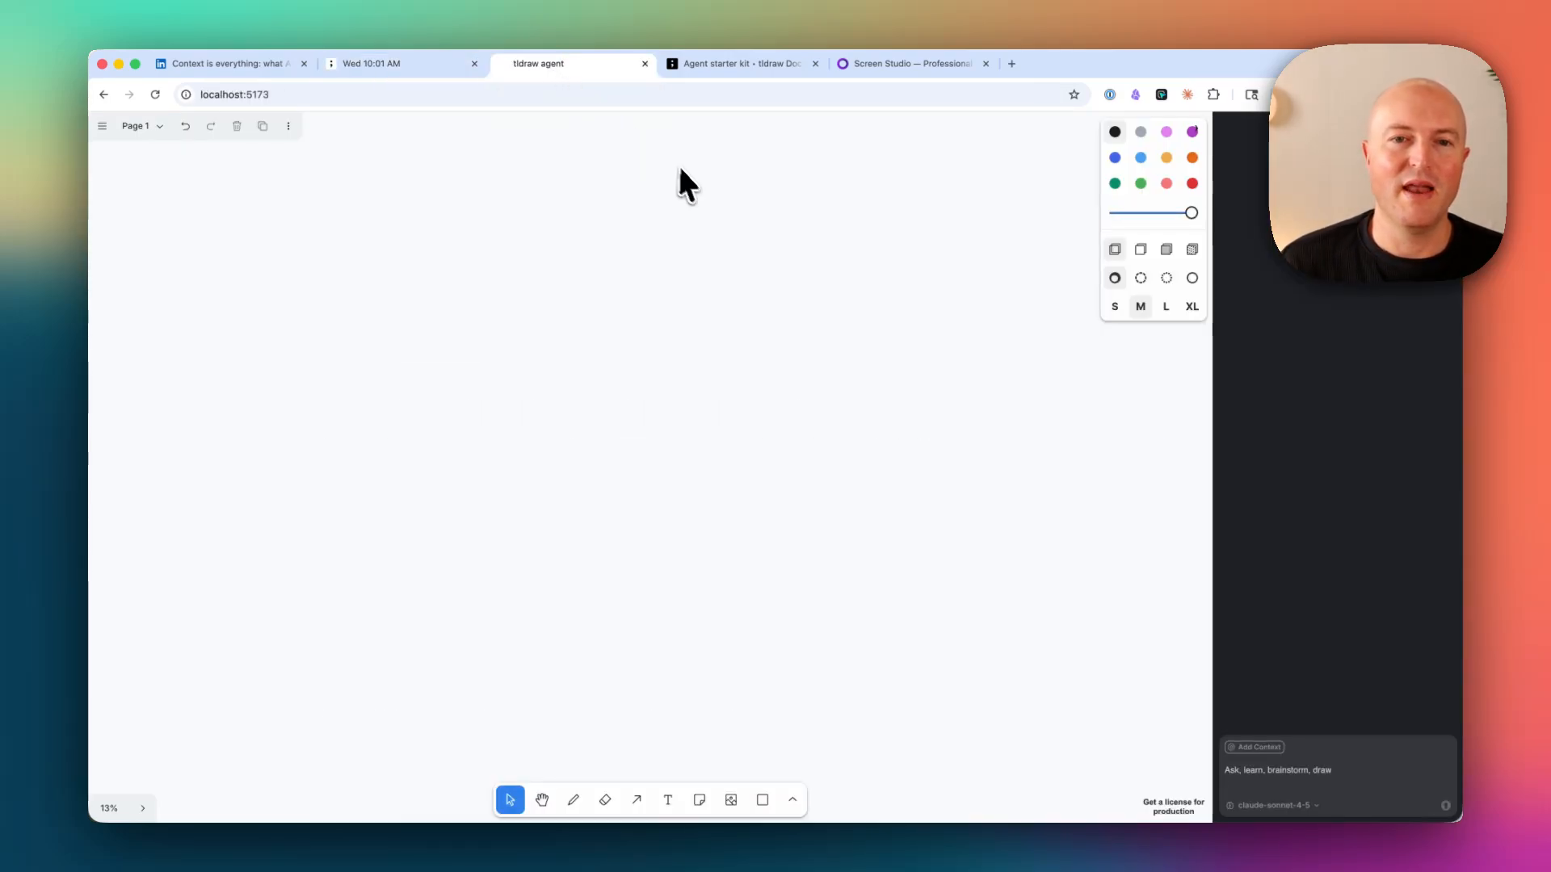
click(700, 65)
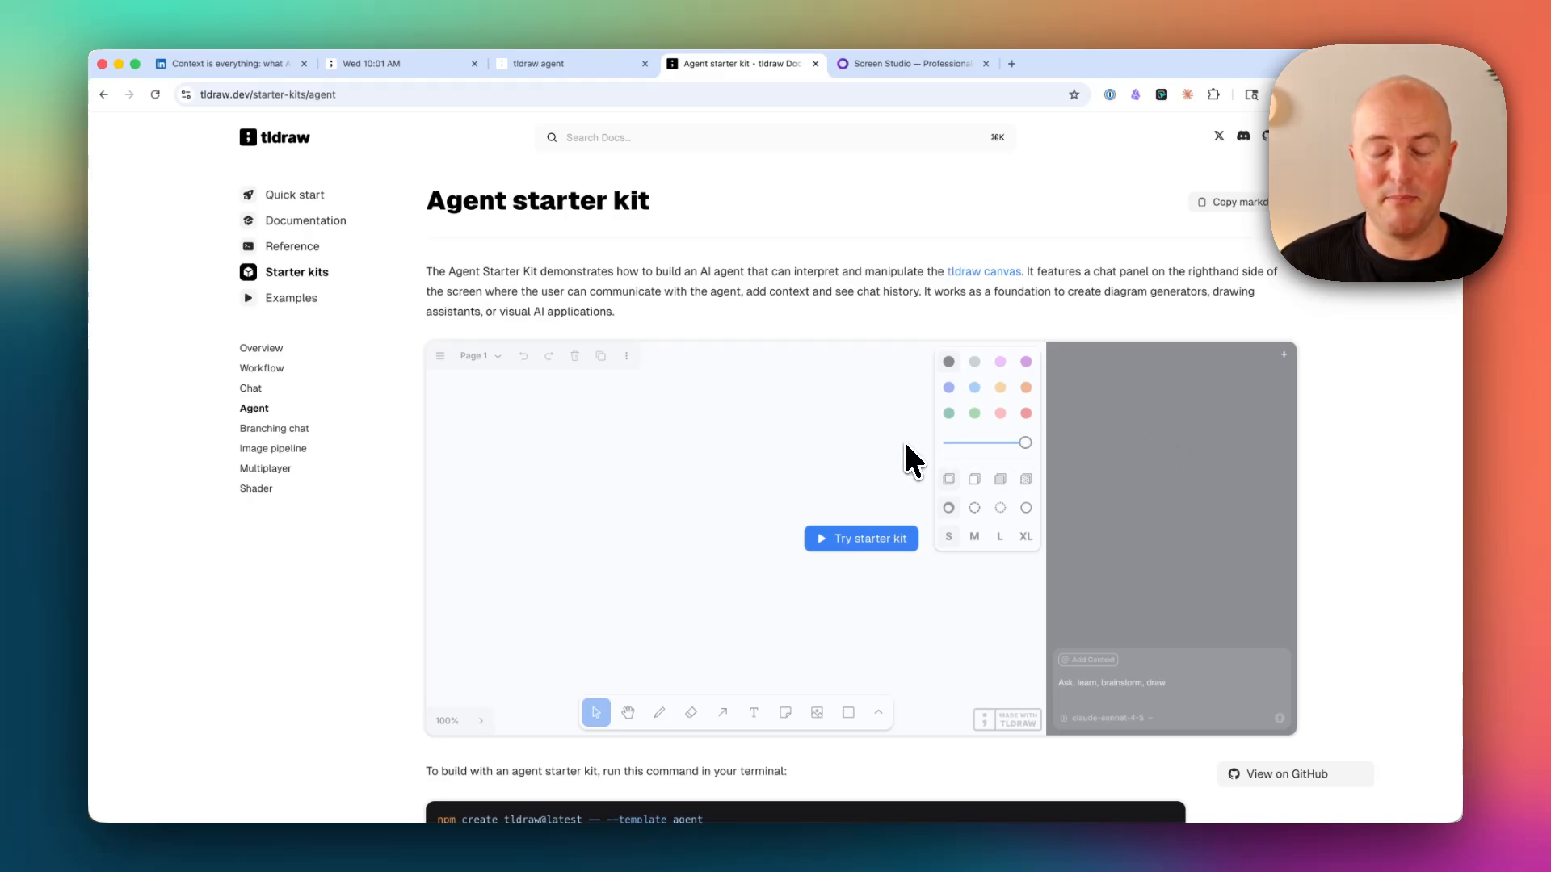
scroll(1131, 460, down, 3)
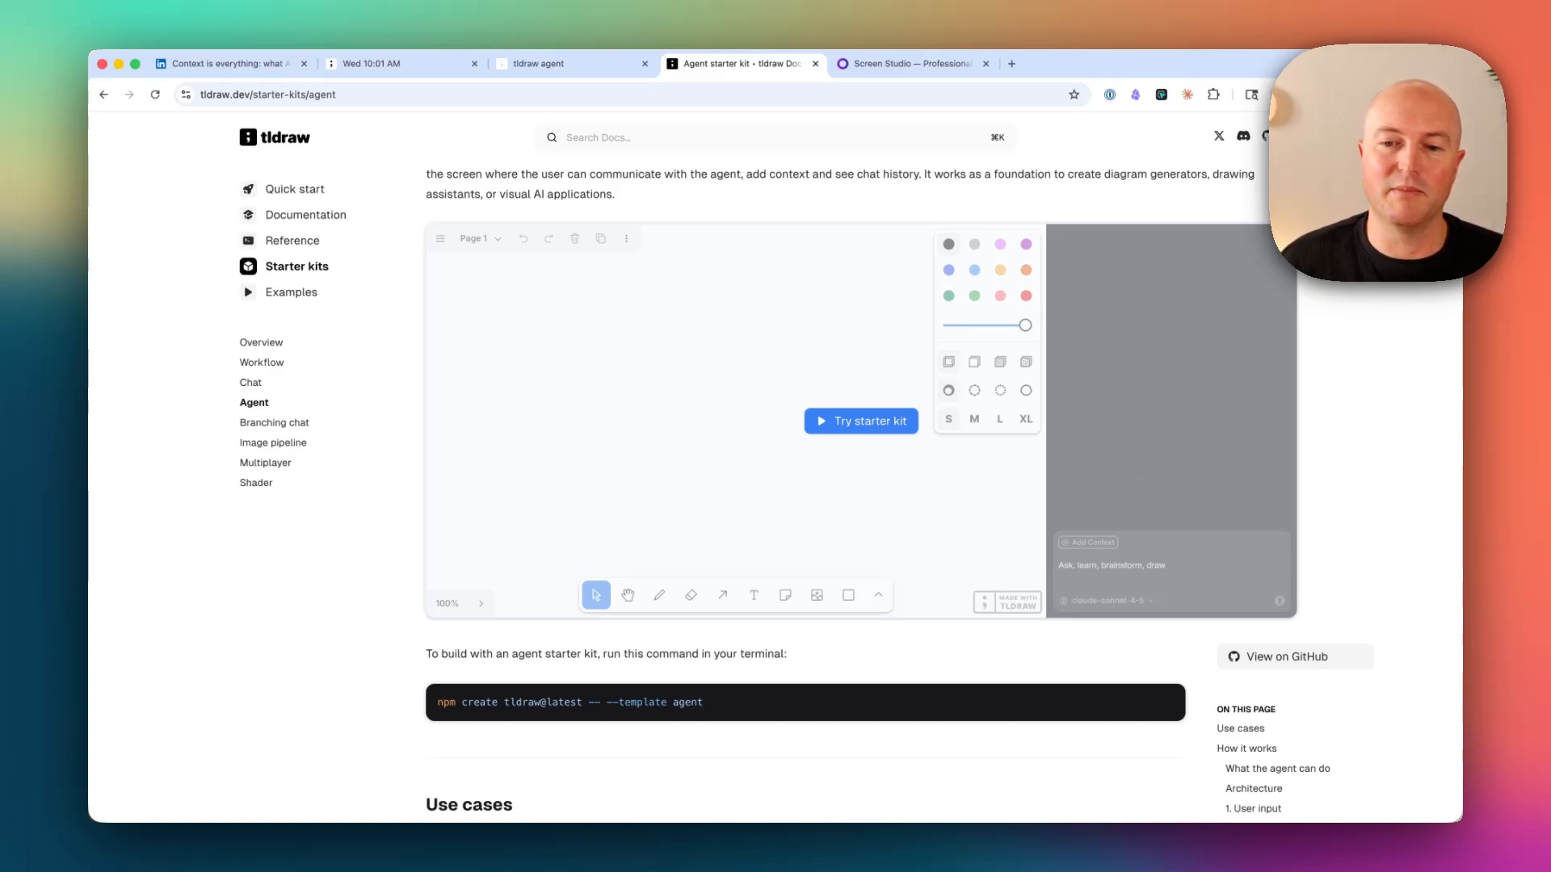
scroll(840, 404, down, 6)
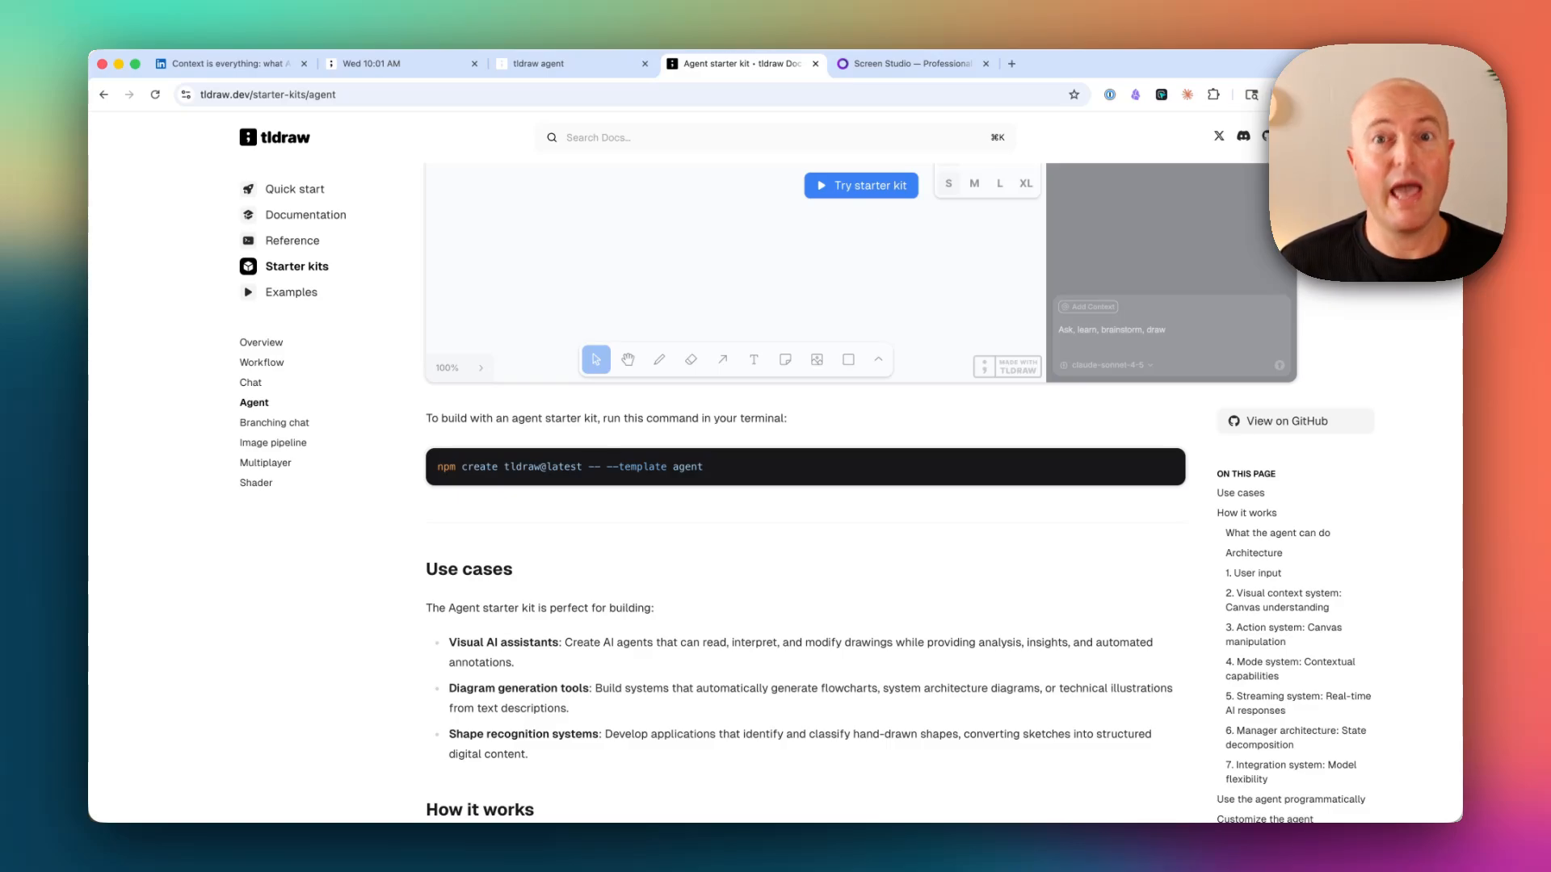
Switch to the terminal and examine the npm create tldraw@latest -- --template agent command, the template download and the follow-up npm commands
drag(1550, 242, 1155, 146)
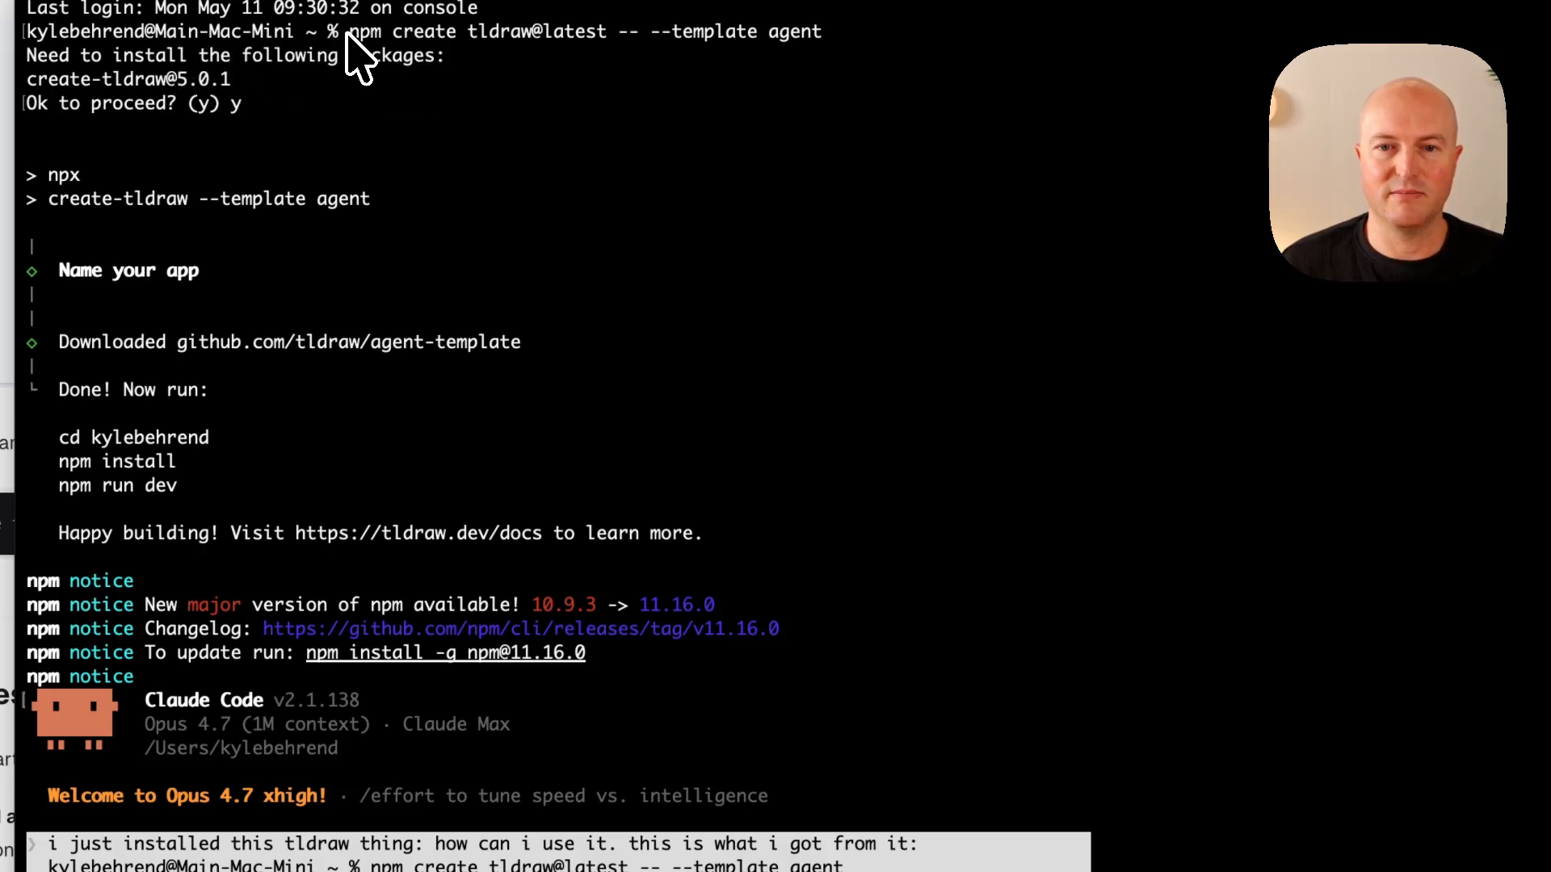
drag(349, 33, 834, 34)
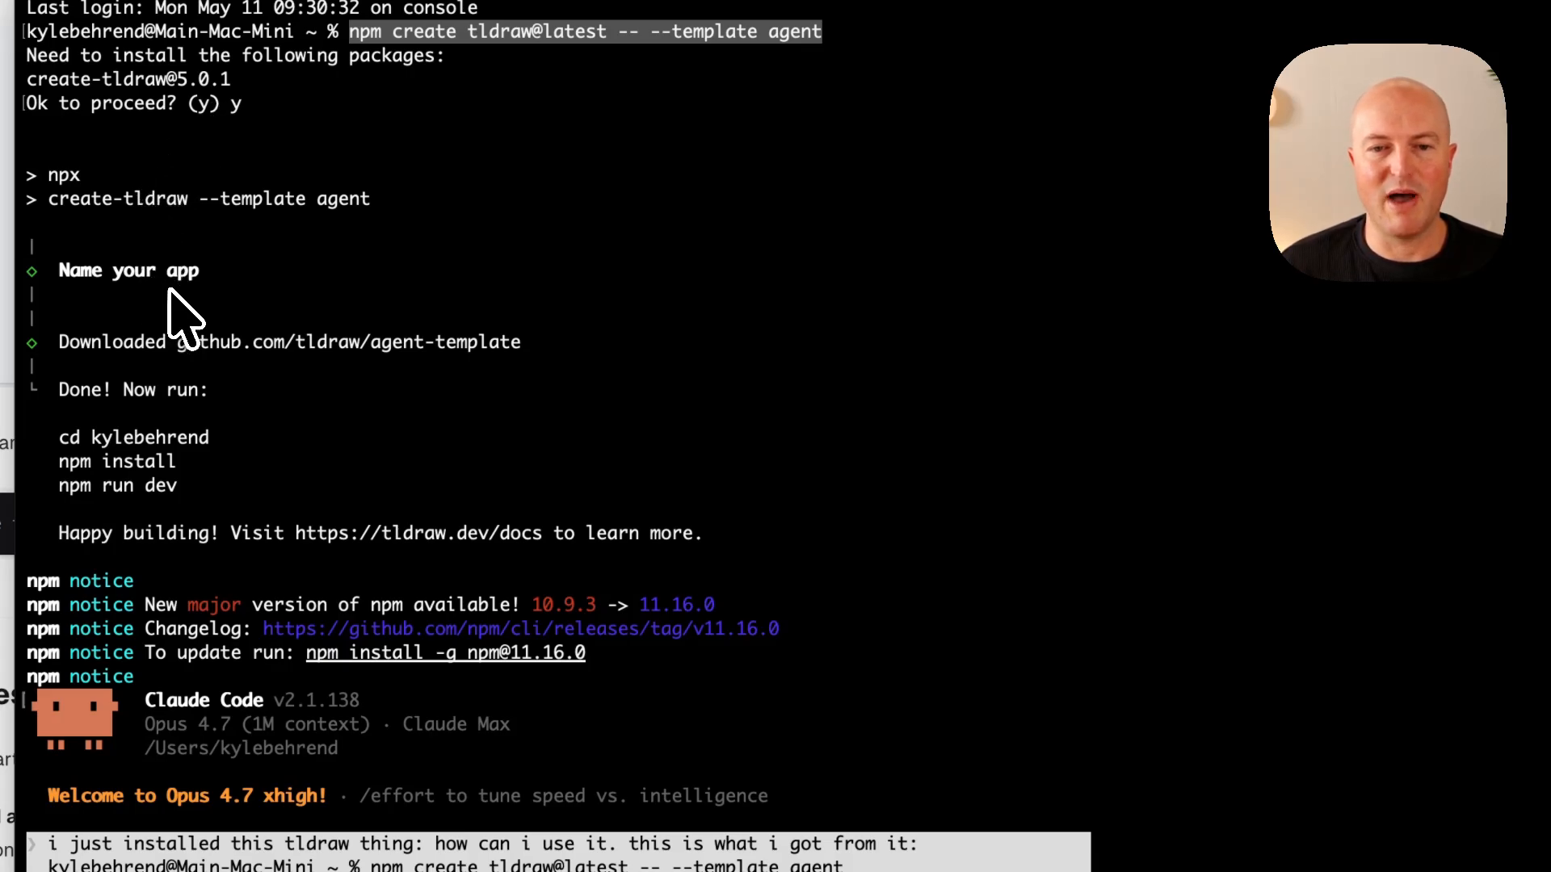
drag(171, 343, 446, 343)
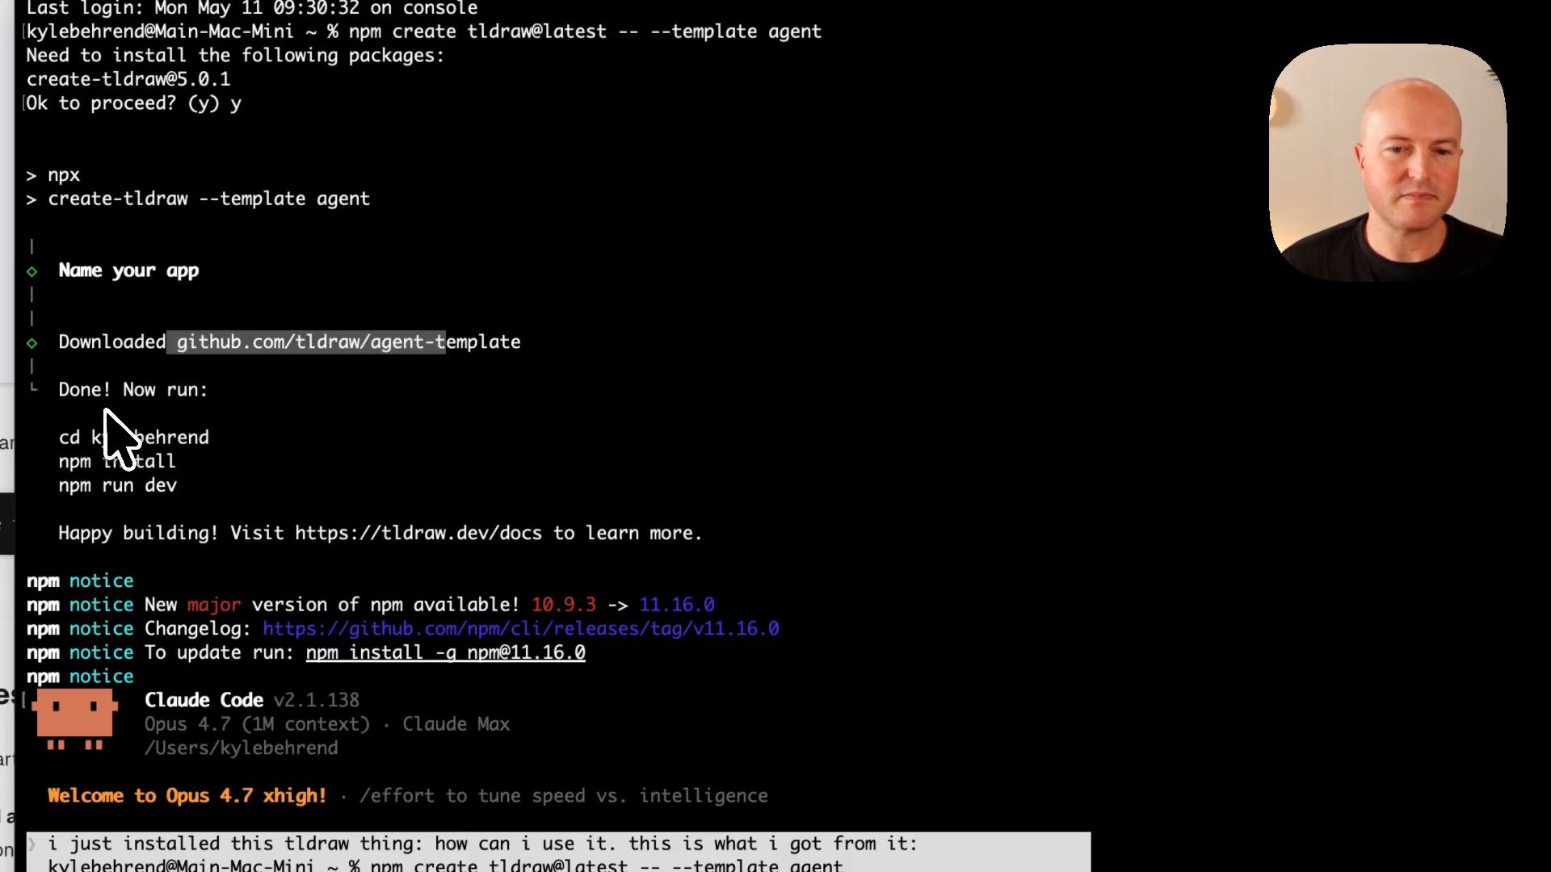
drag(69, 437, 208, 478)
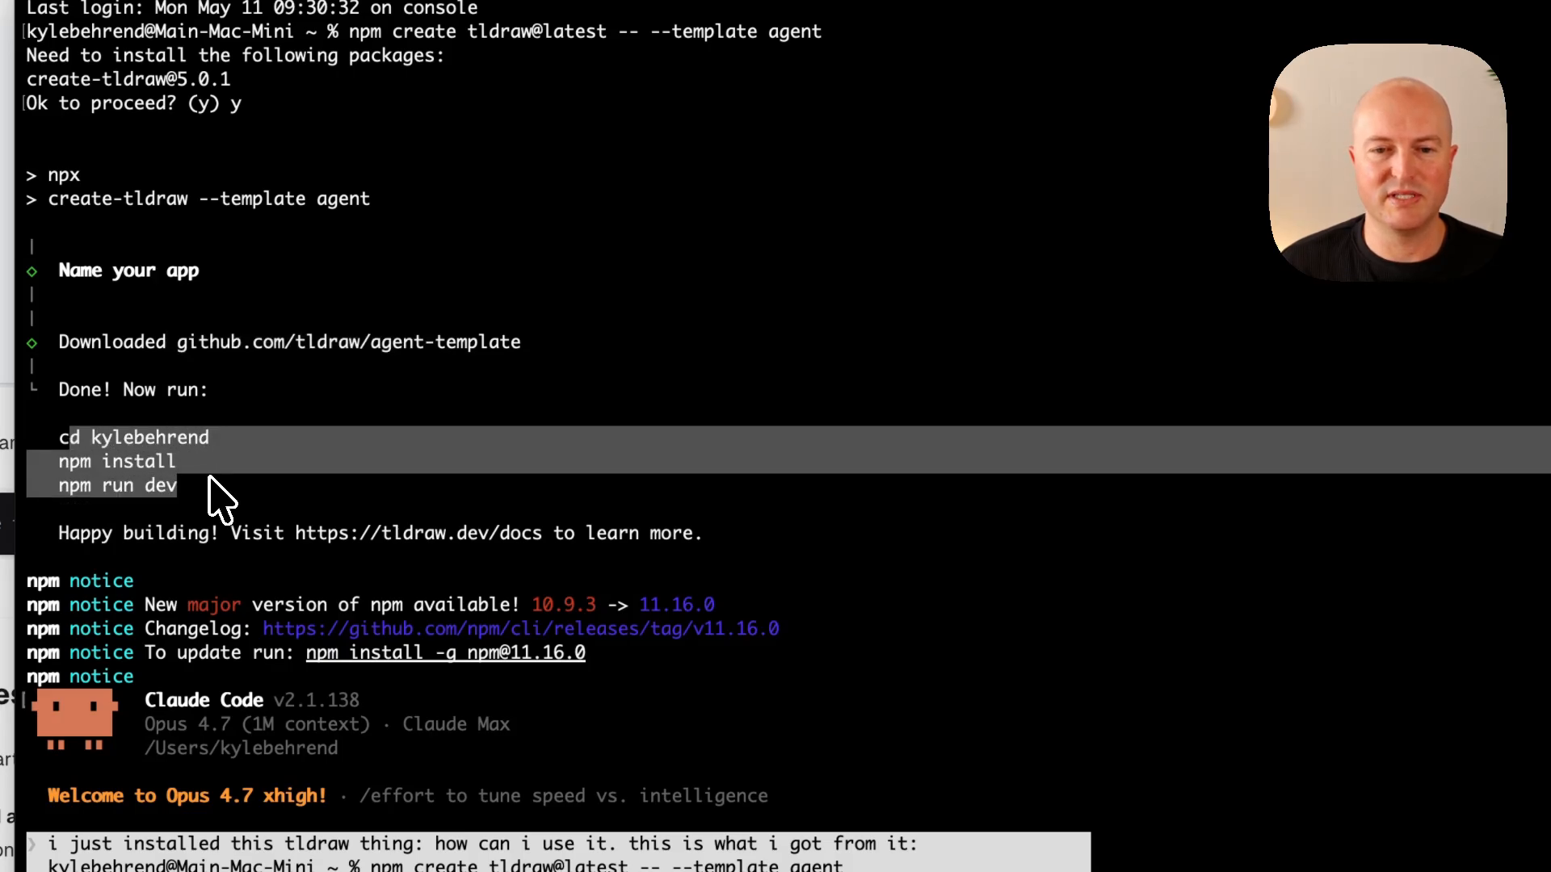
double_click(135, 441)
click(143, 463)
drag(60, 464, 215, 485)
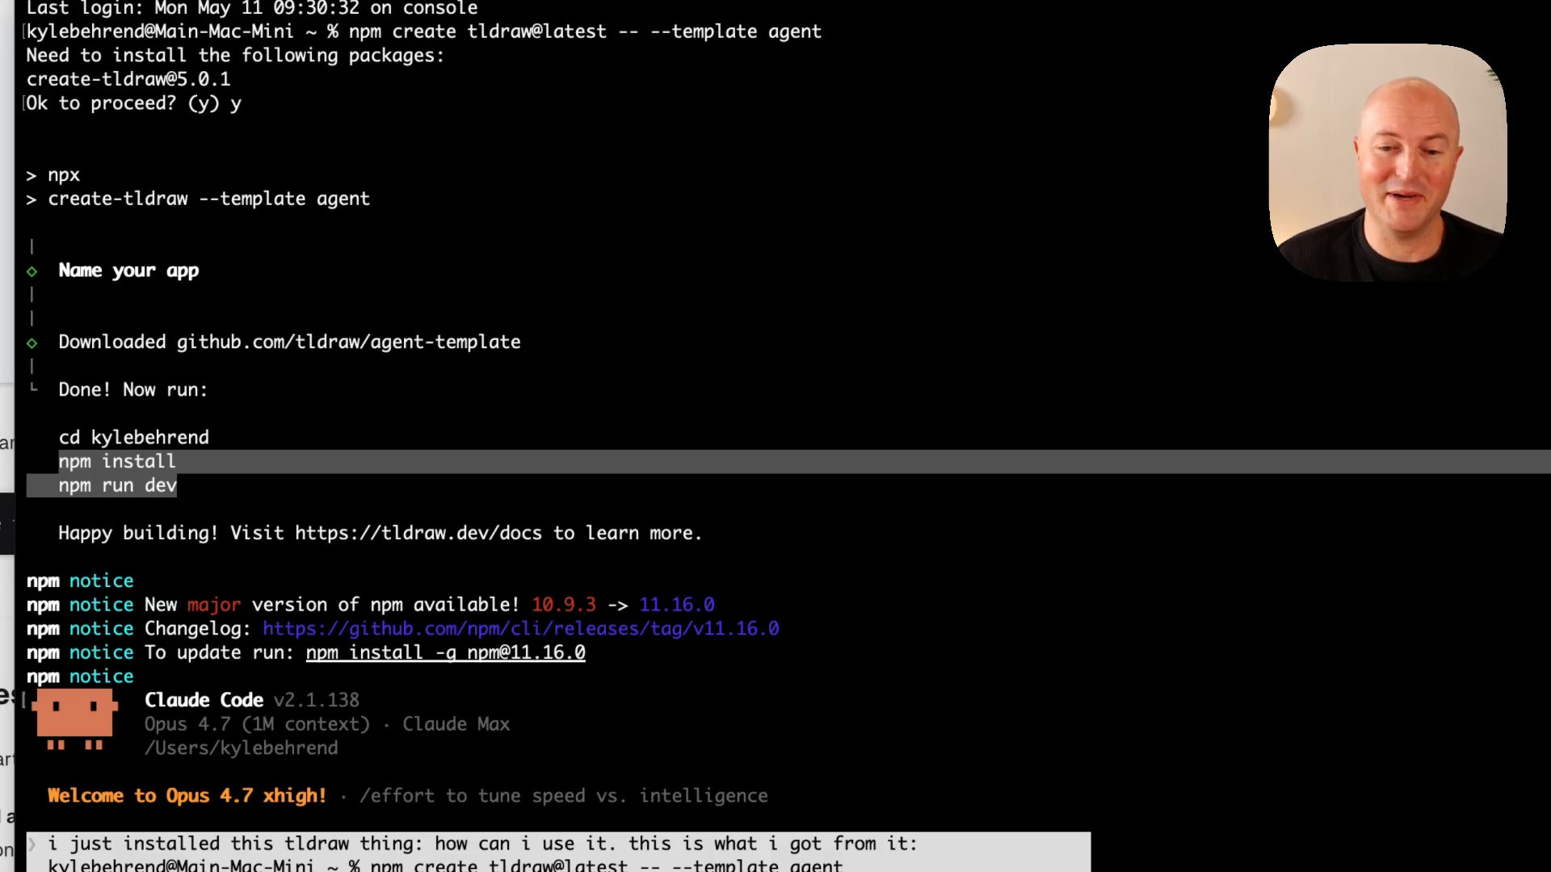
click(410, 465)
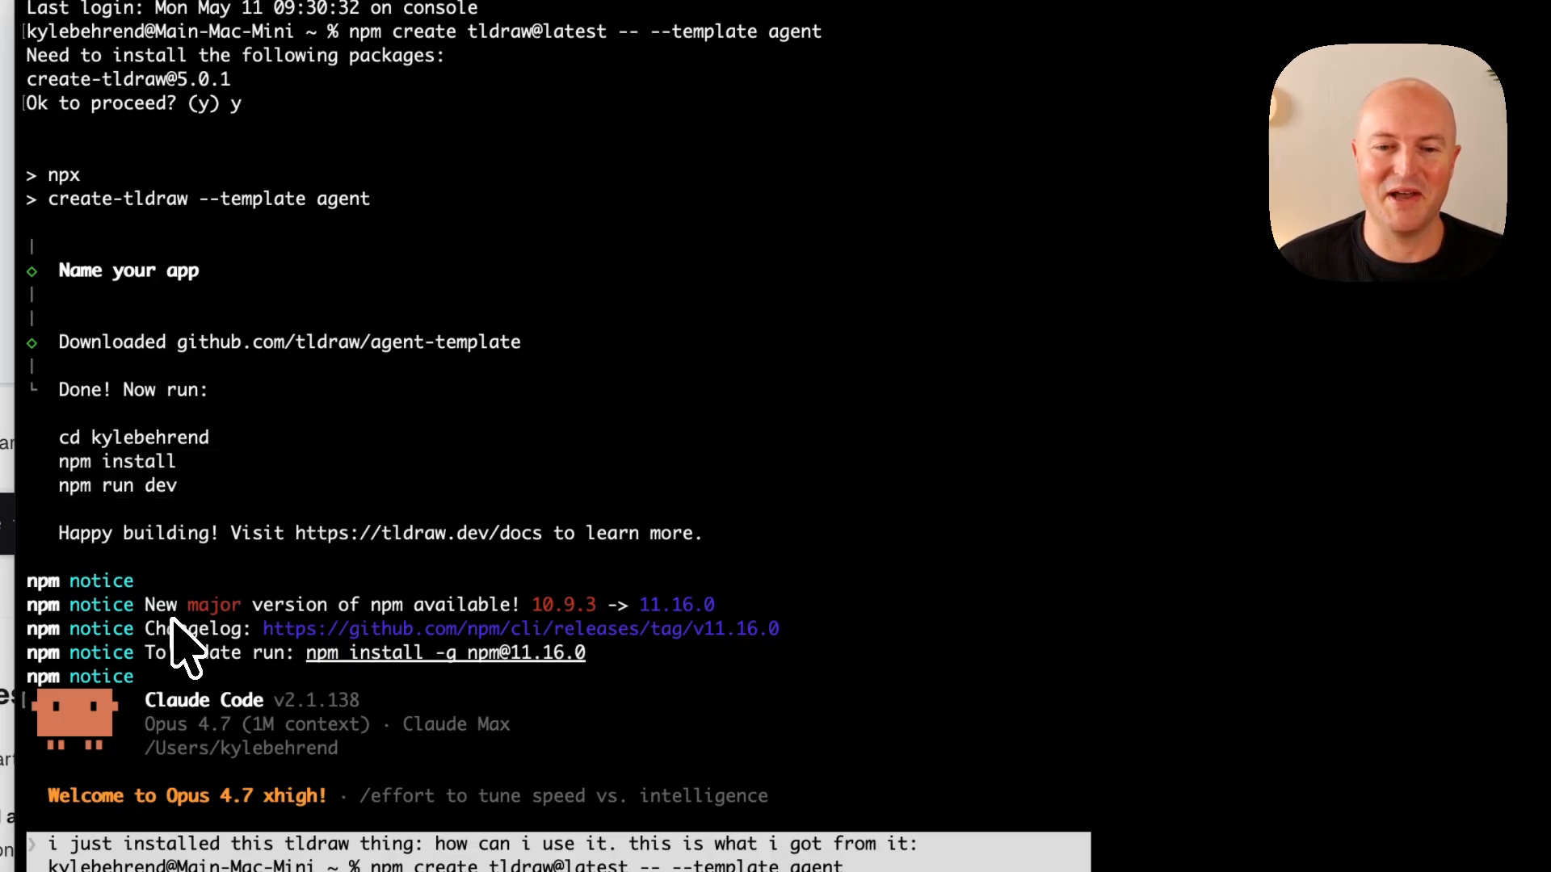
Review the Claude Code prompt that asks how to use the tldraw install, including its pasted installation output
scroll(174, 628, down, 2)
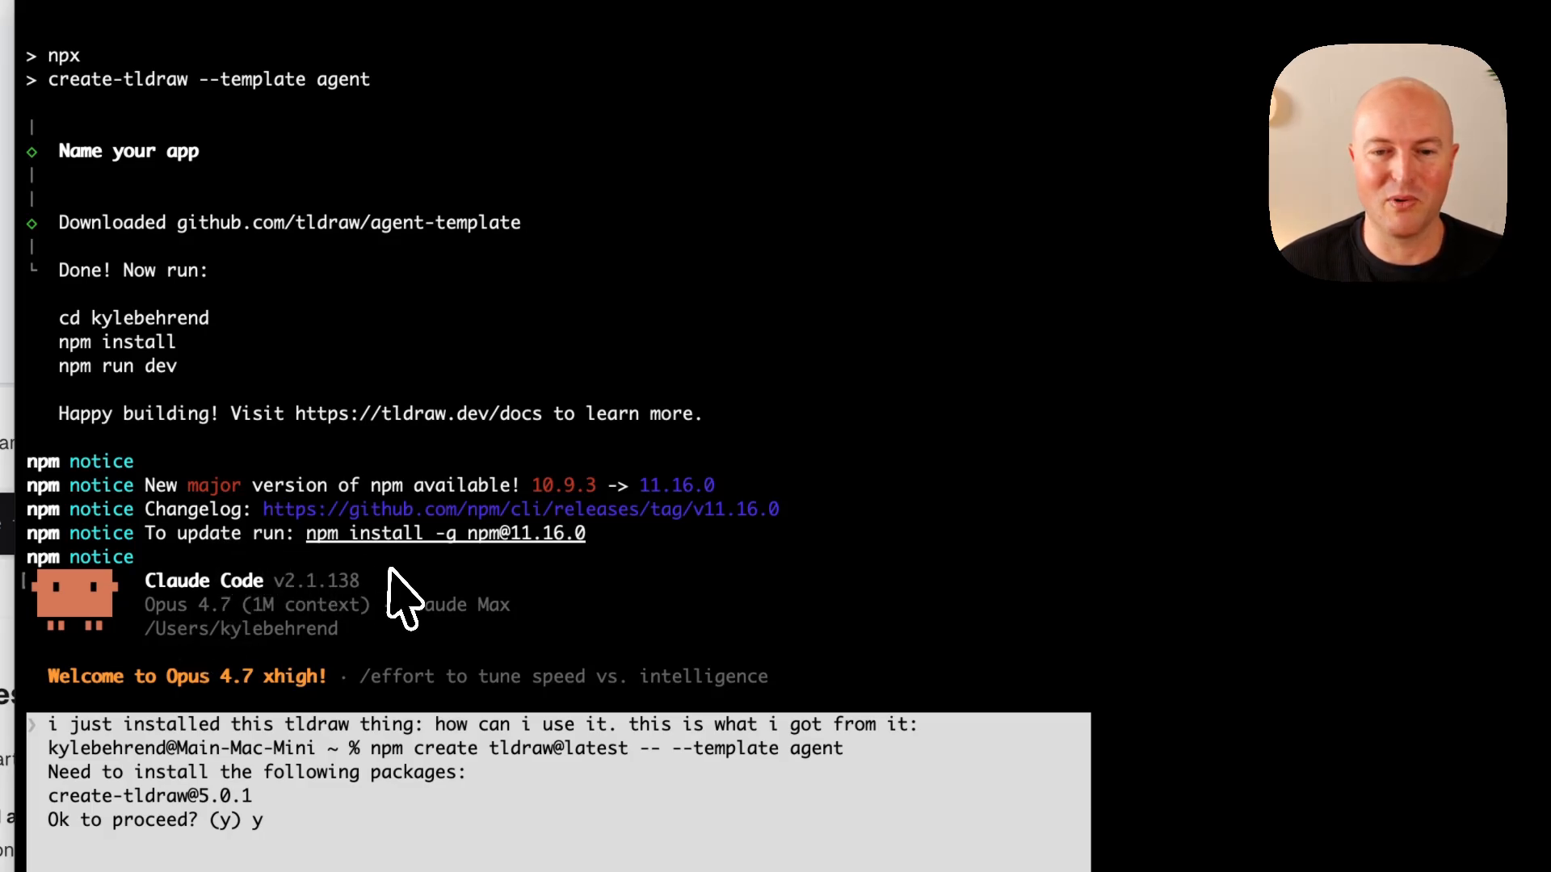
scroll(414, 598, down, 8)
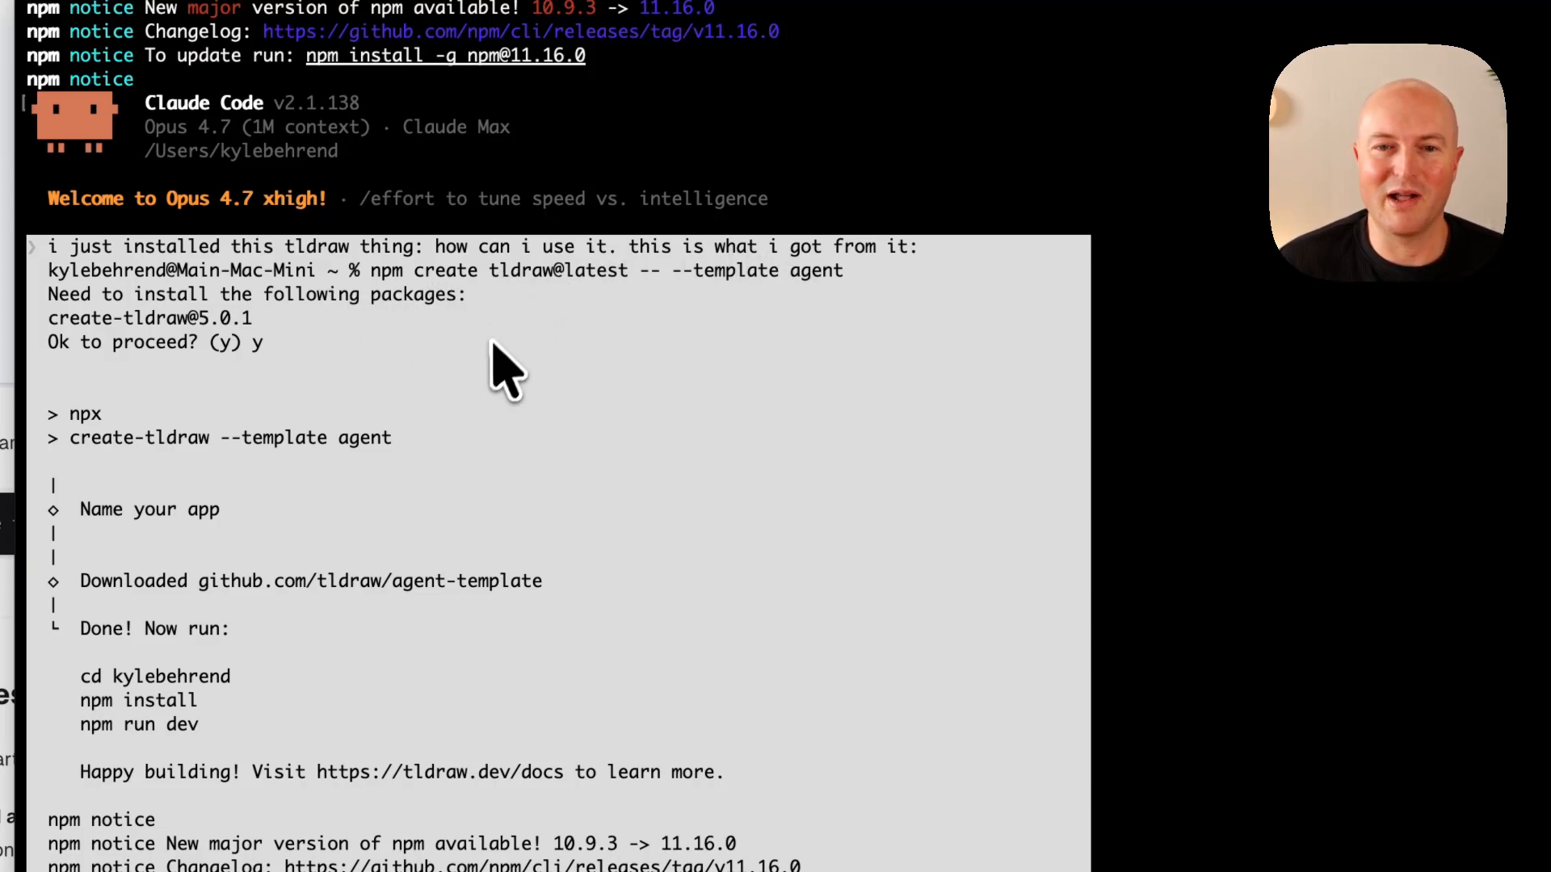
scroll(493, 345, up, 8)
scroll(206, 92, down, 5)
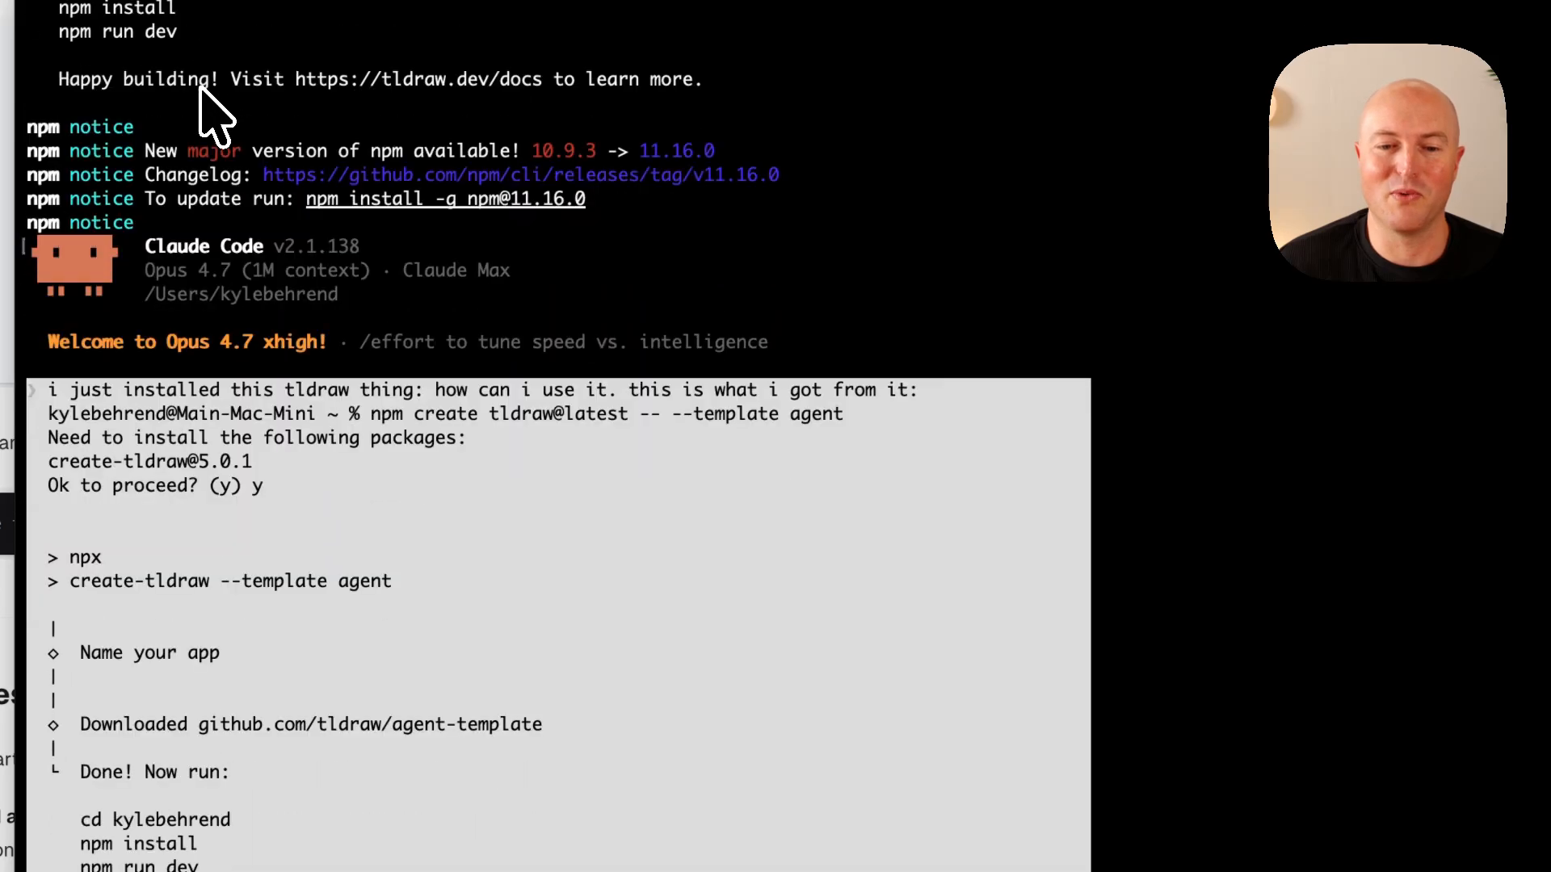
scroll(207, 99, down, 2)
scroll(332, 219, down, 4)
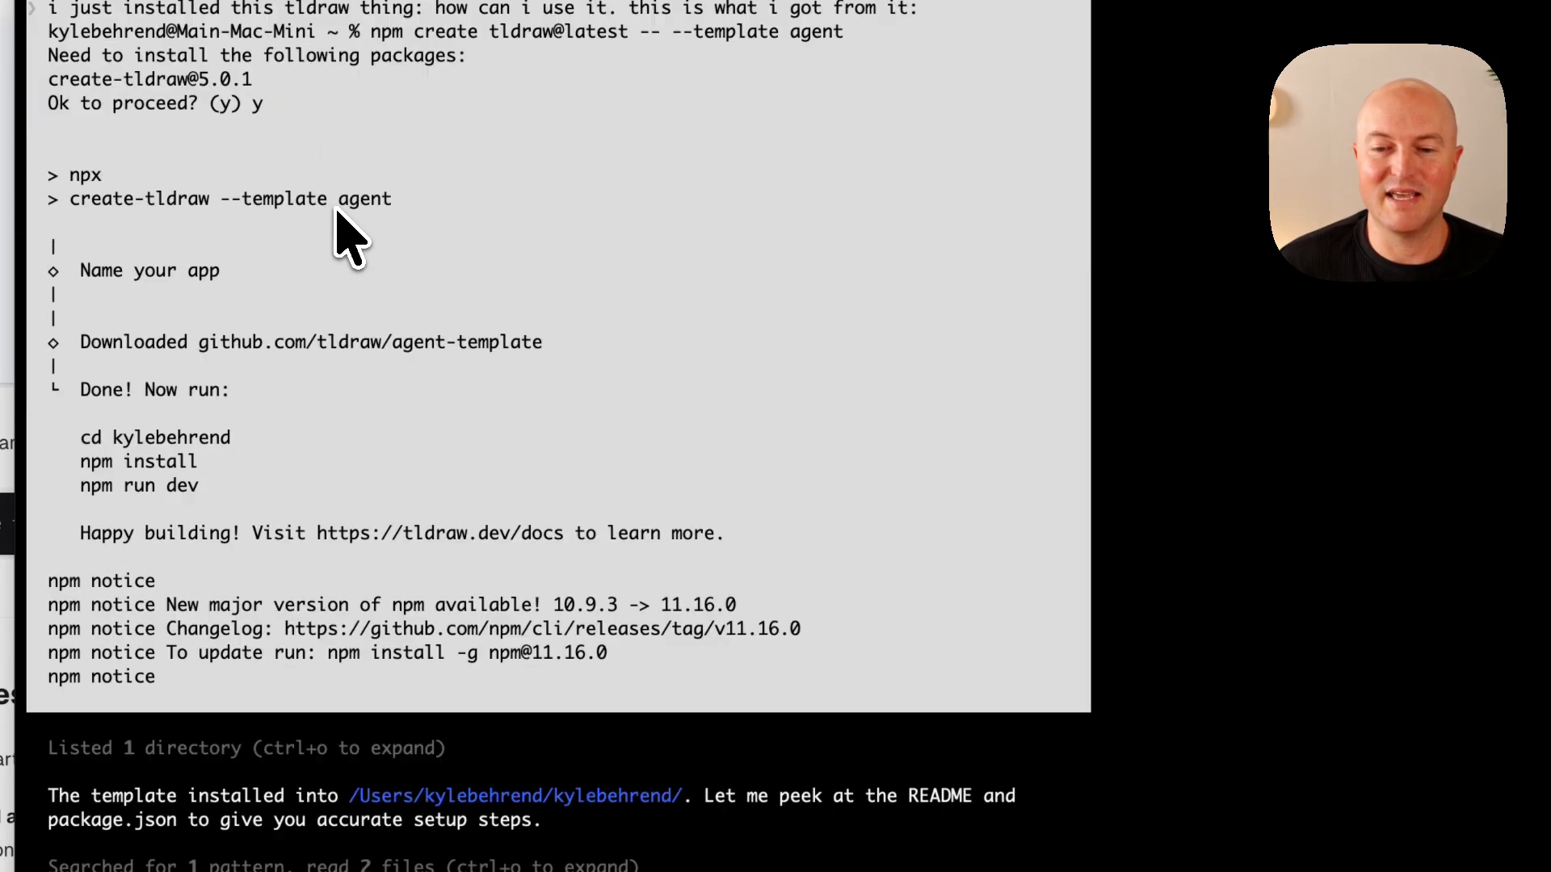
scroll(493, 670, down, 1)
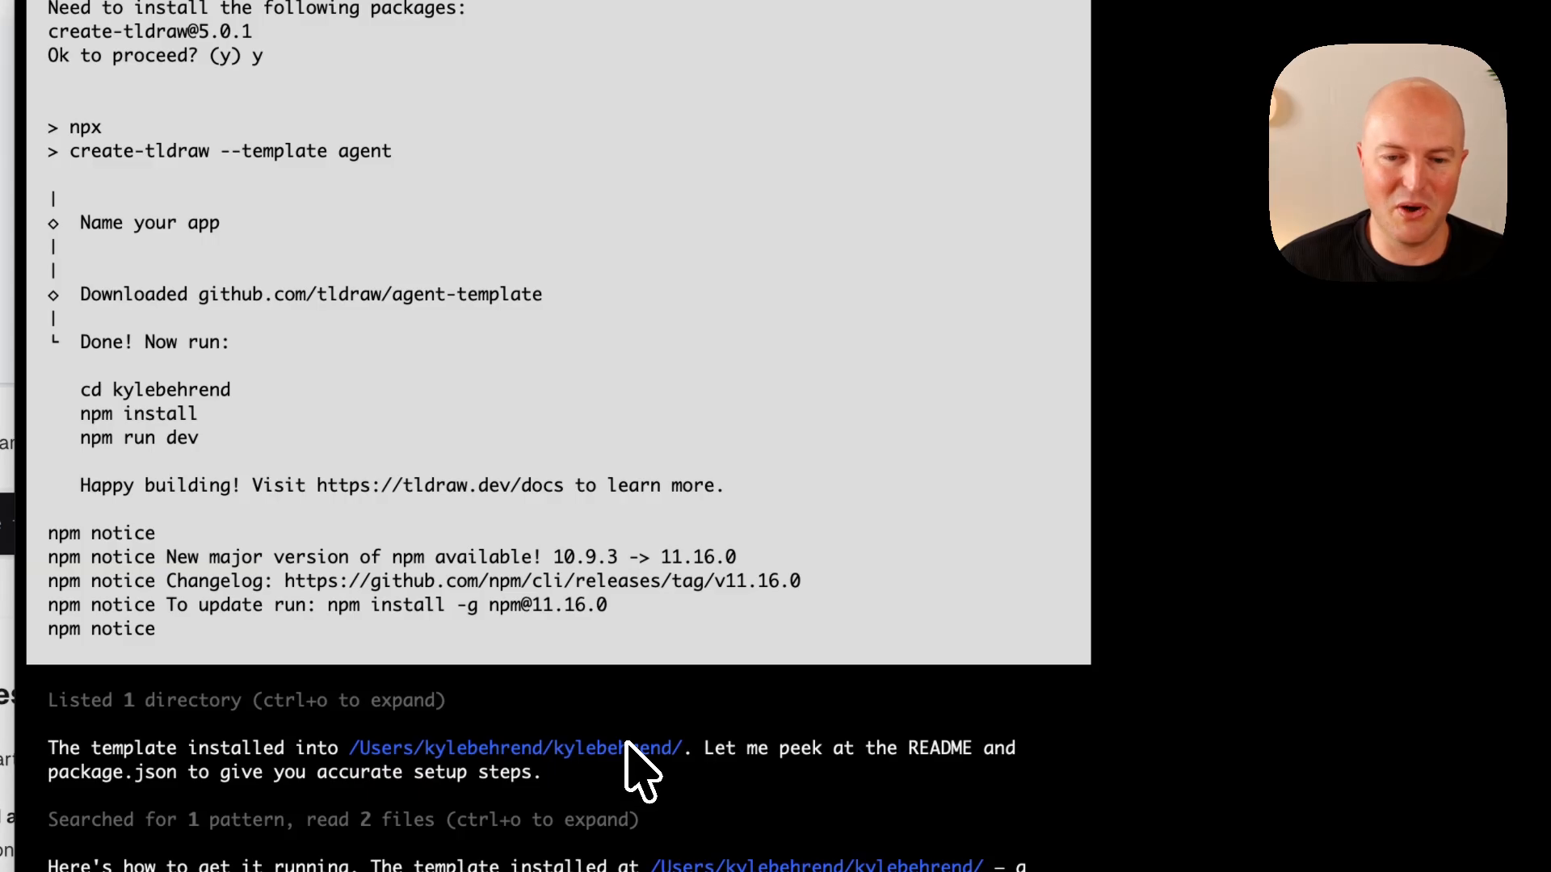
Read Claude Code's setup instructions on the .dev.vars API key file, alternative provider keys, installing dependencies and running the dev server
scroll(626, 745, down, 3)
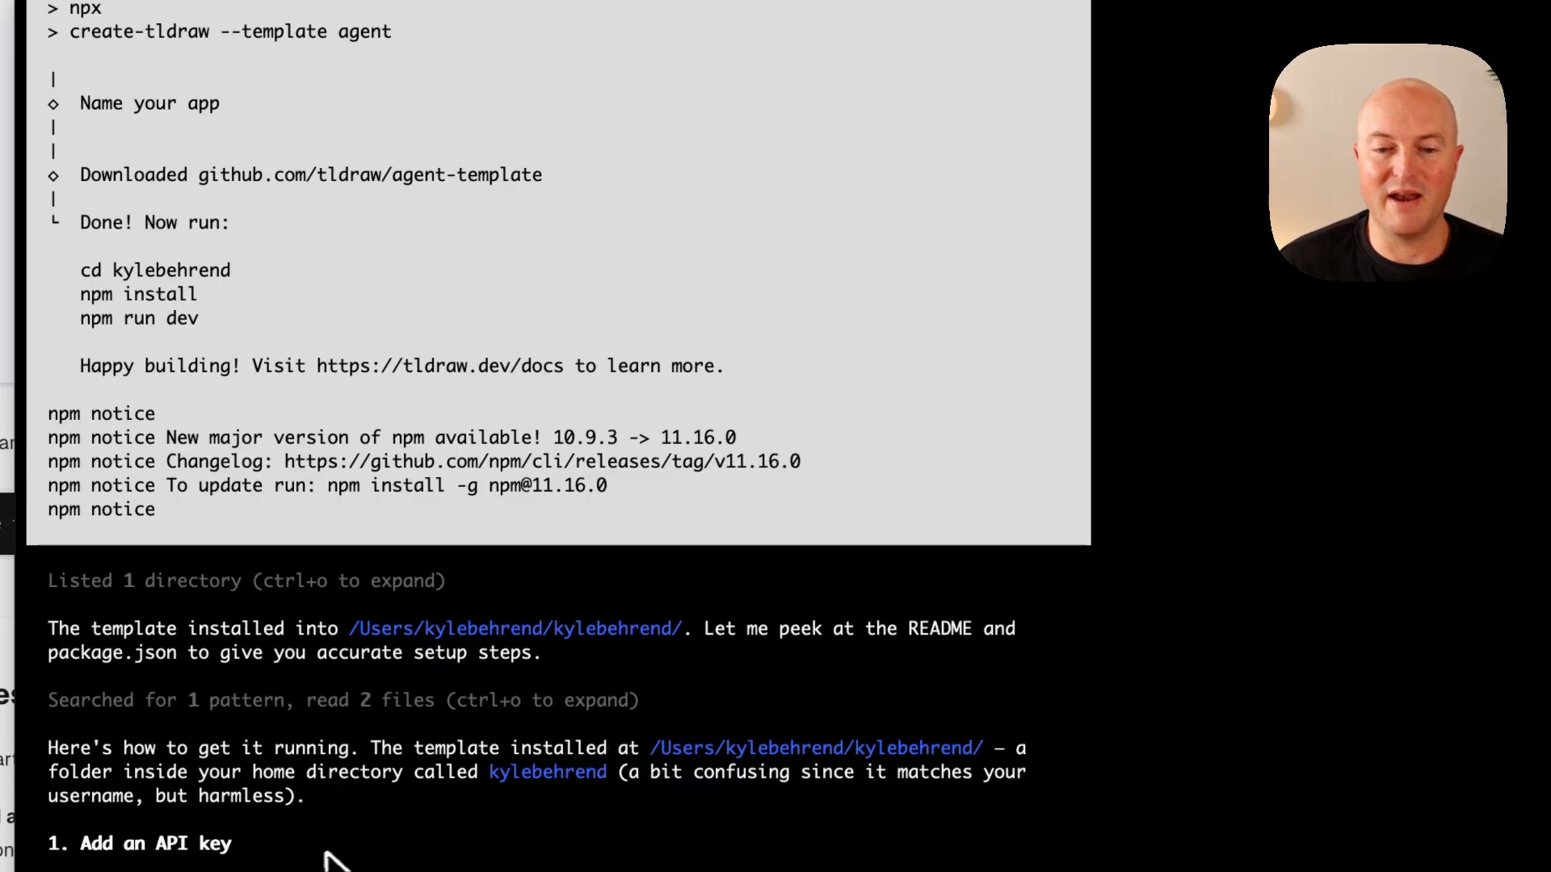
scroll(559, 429, down, 1)
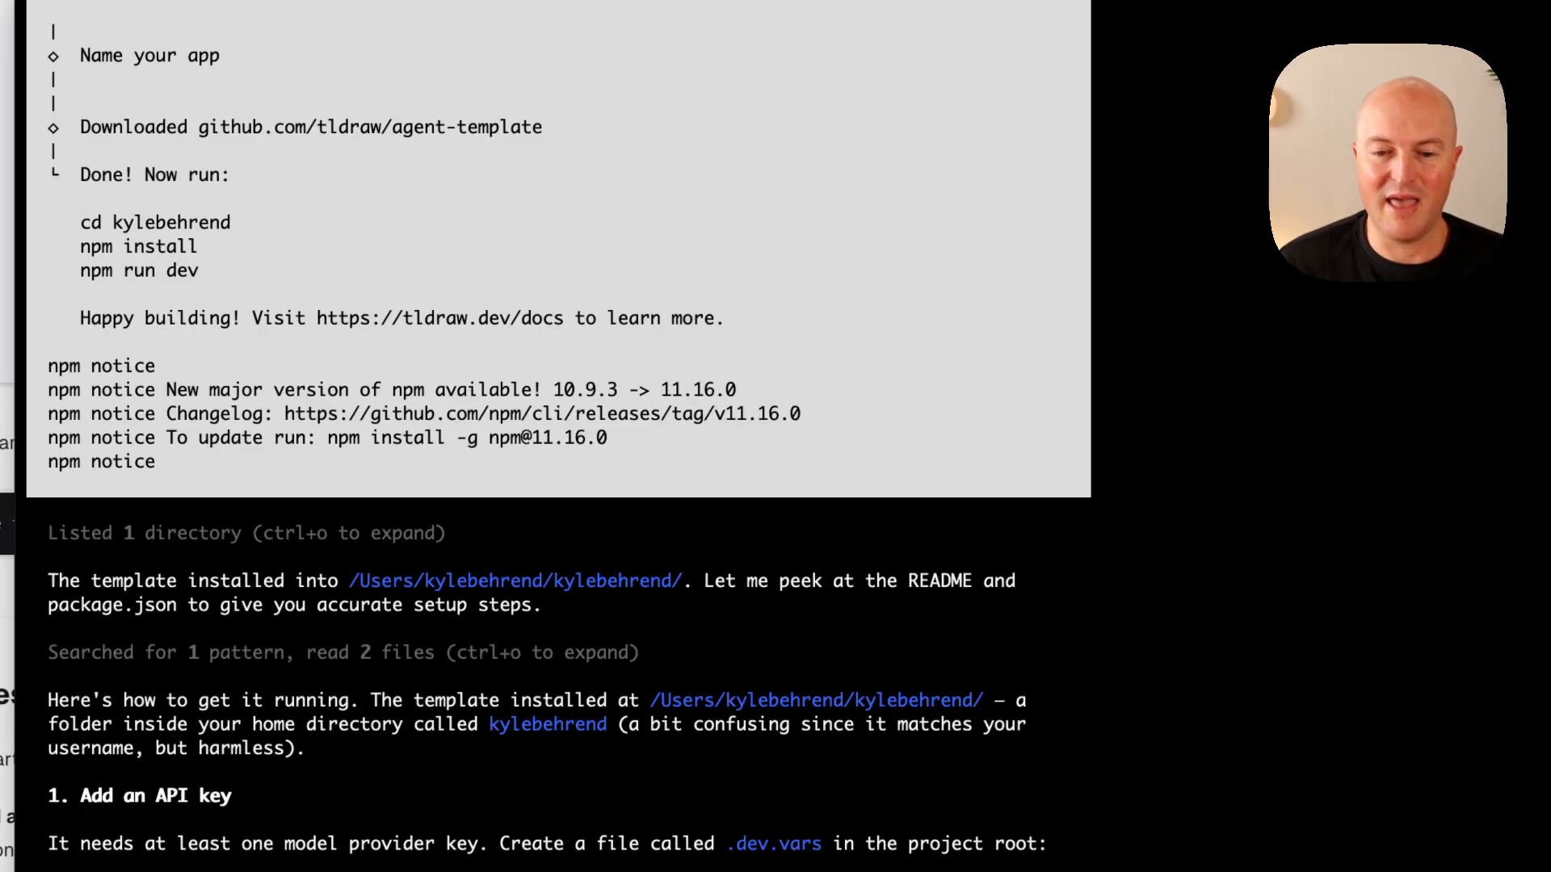
scroll(558, 436, down, 3)
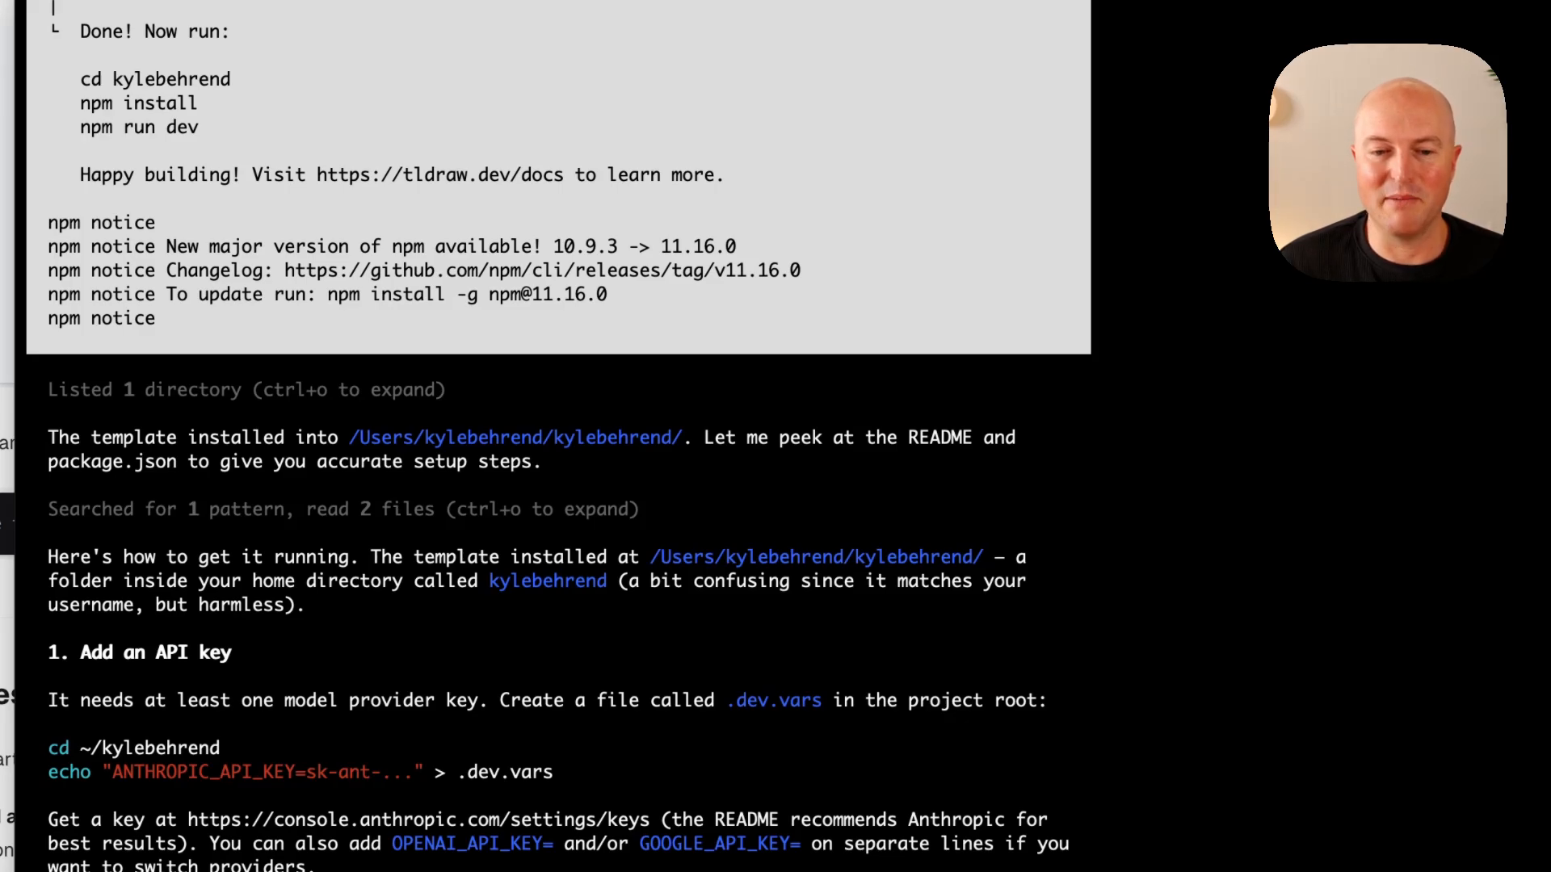
scroll(558, 436, down, 2)
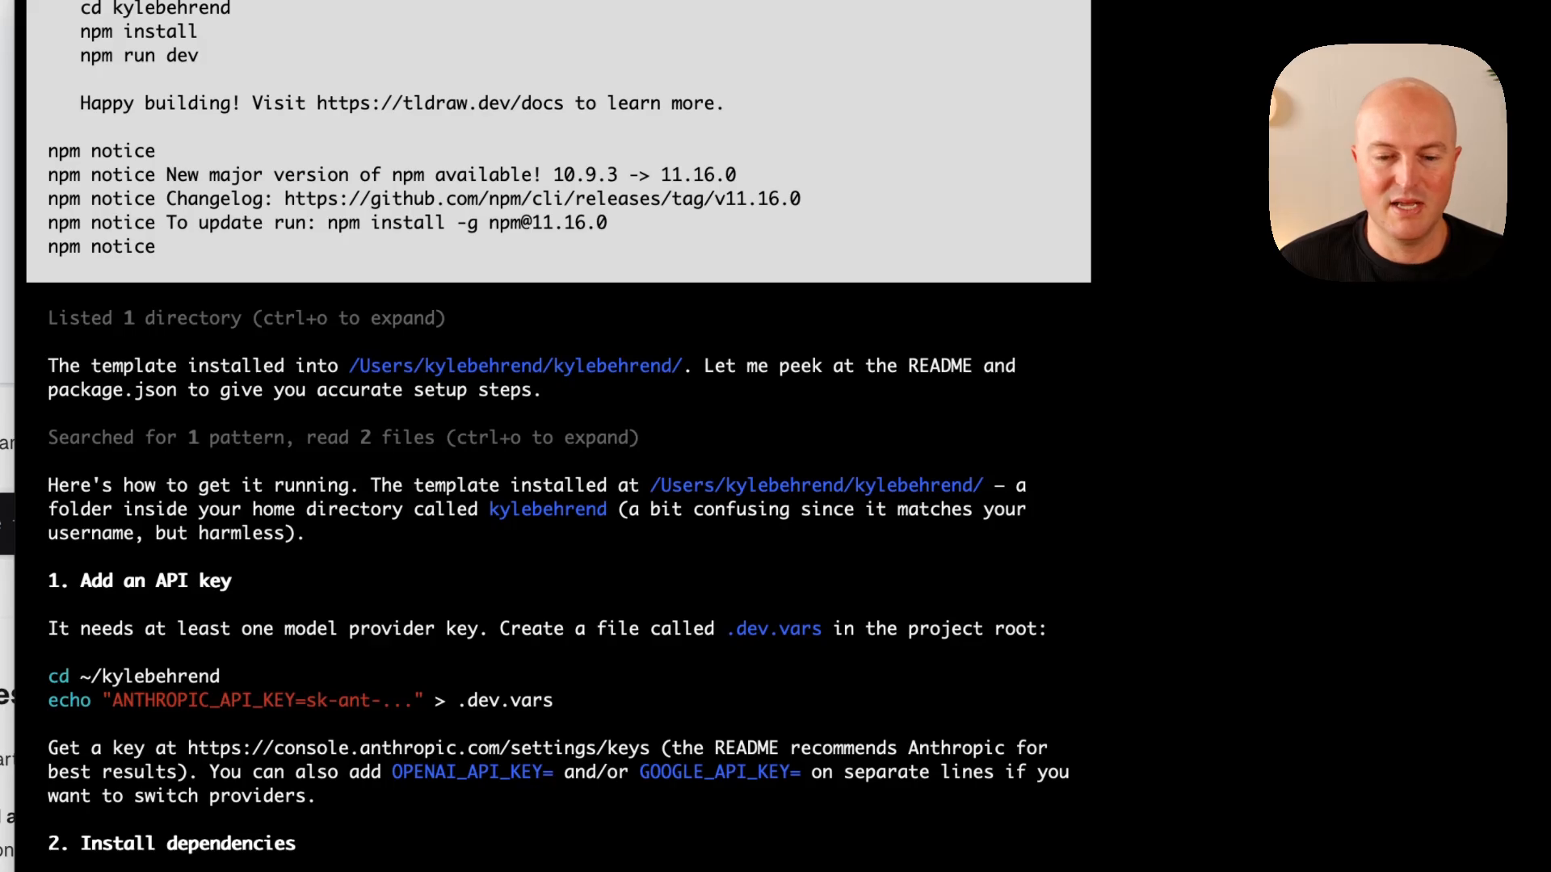
scroll(558, 436, down, 5)
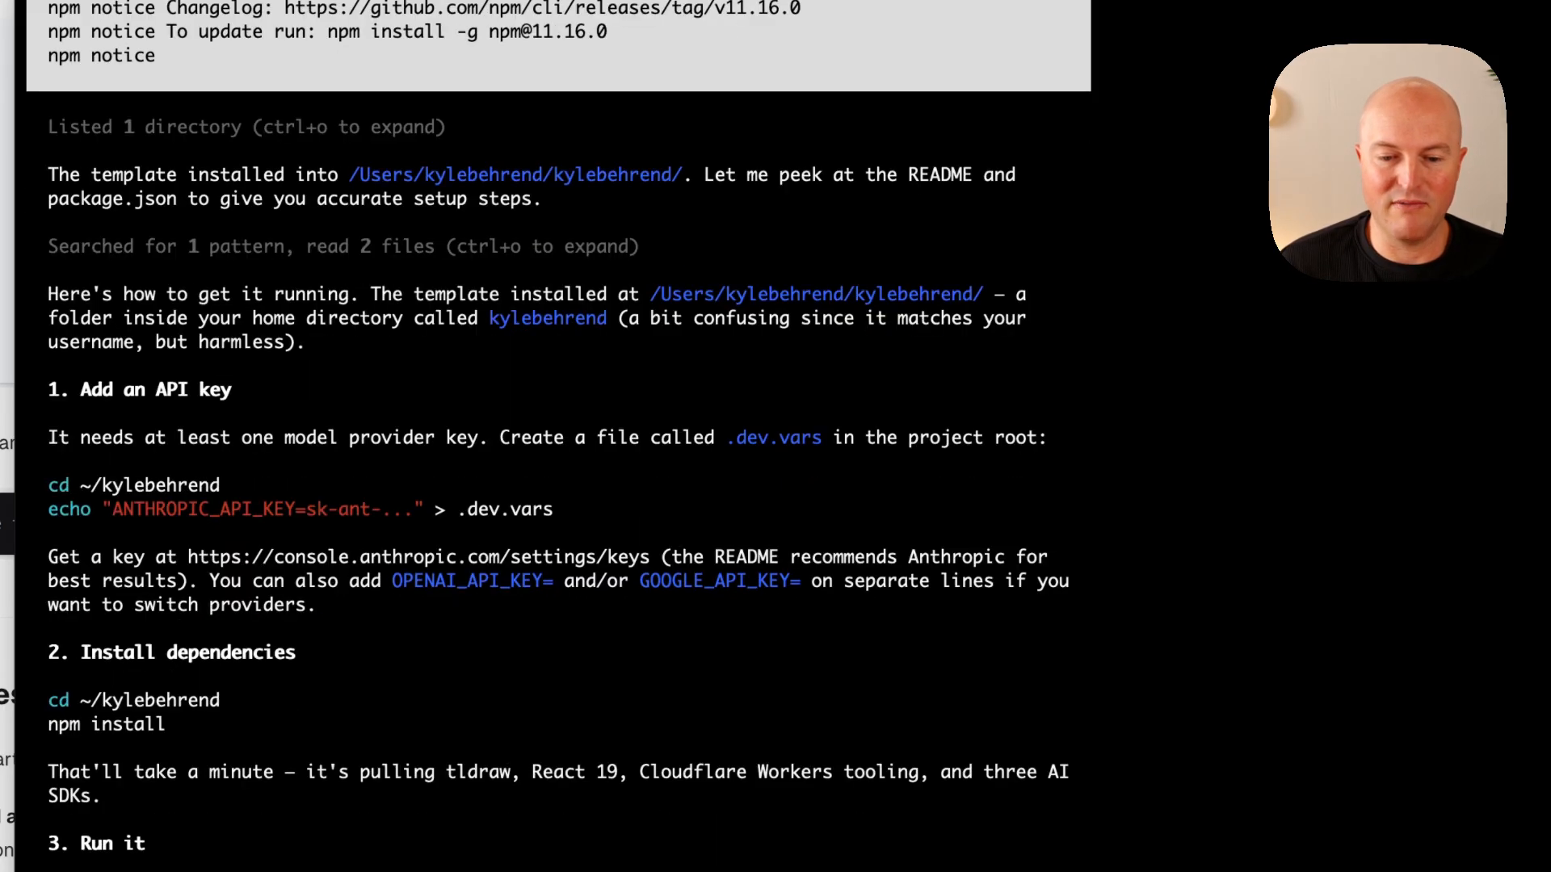
scroll(558, 436, down, 4)
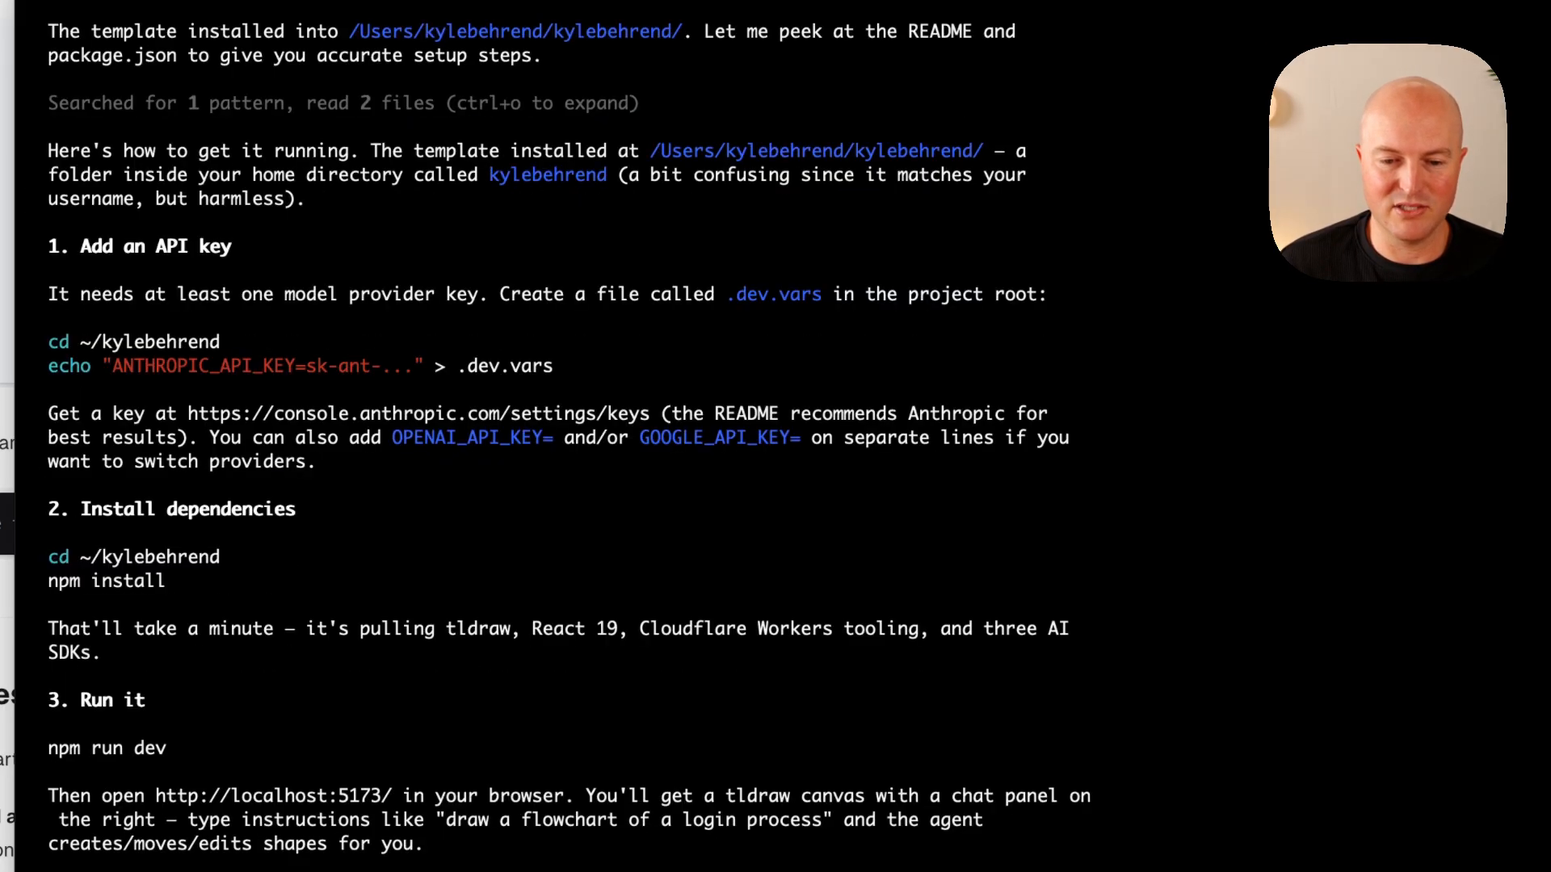
scroll(558, 436, down, 5)
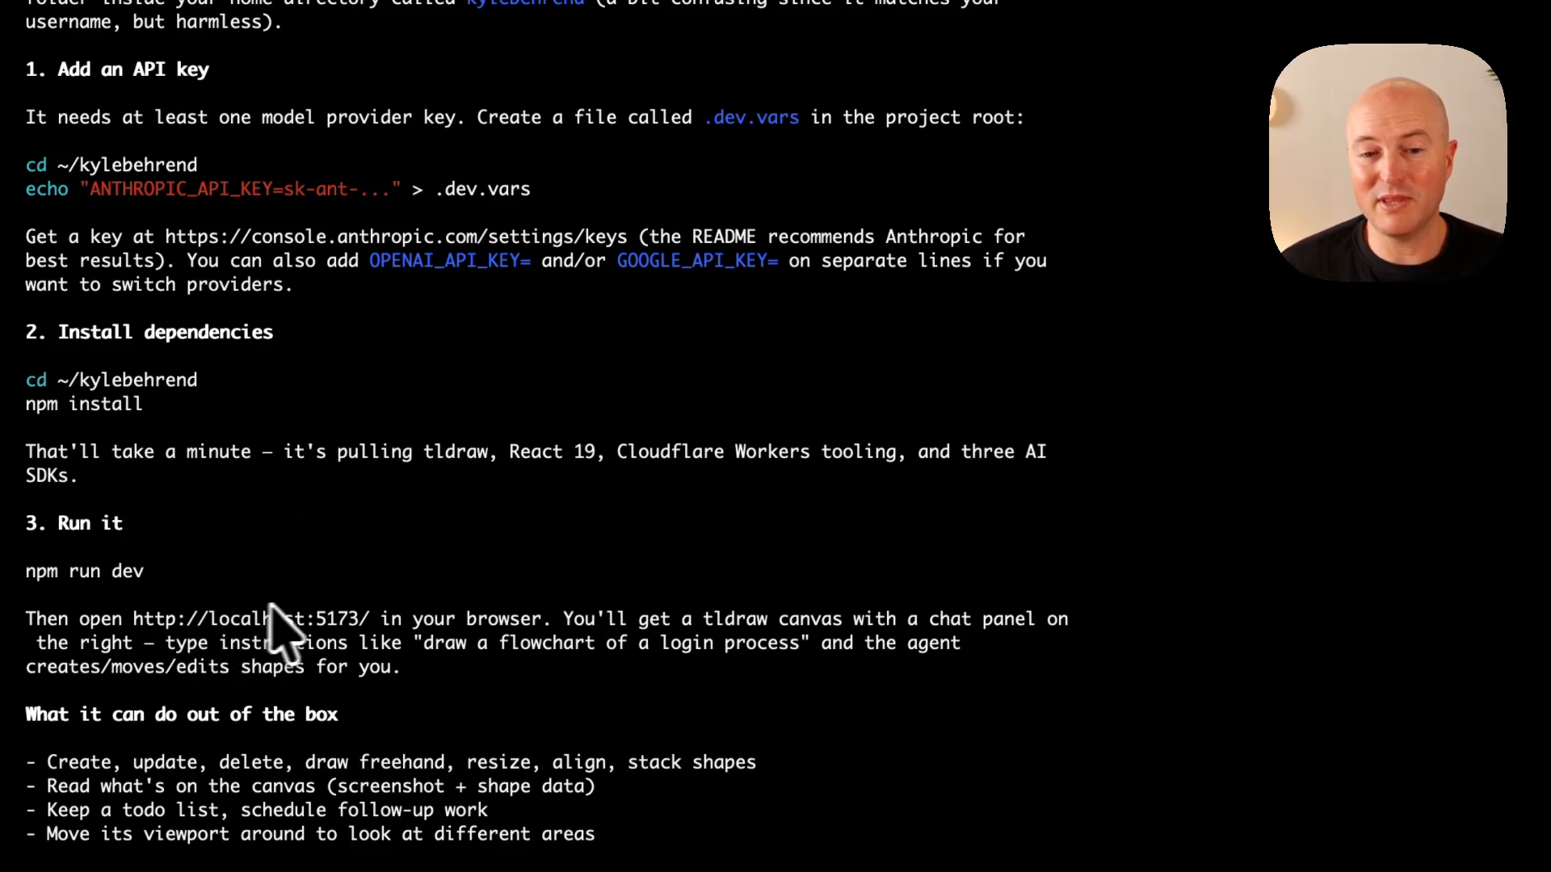
double_click(394, 261)
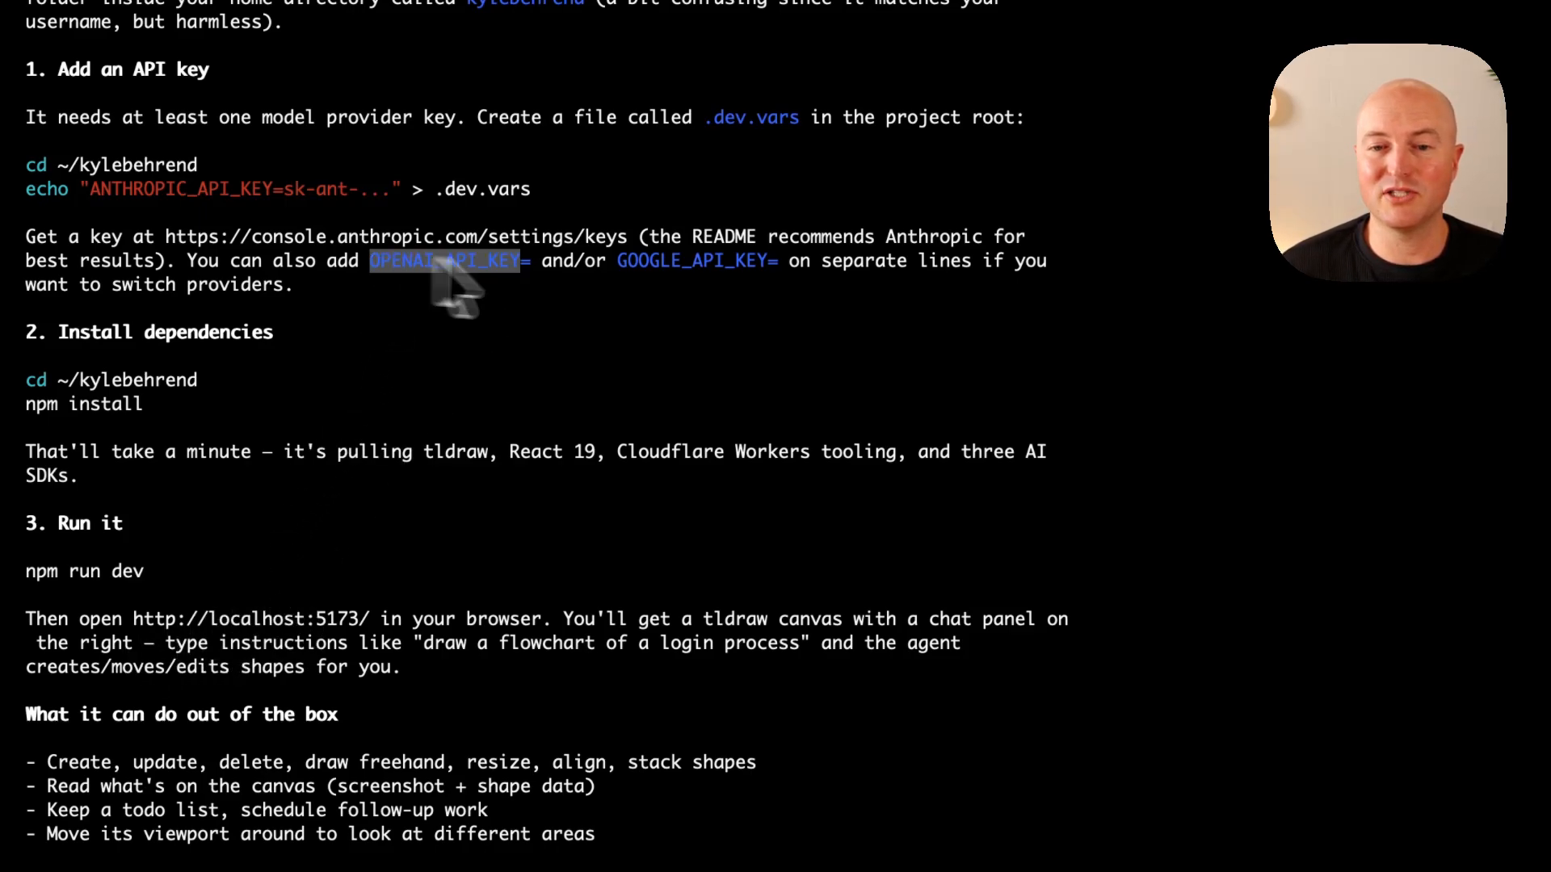
double_click(711, 262)
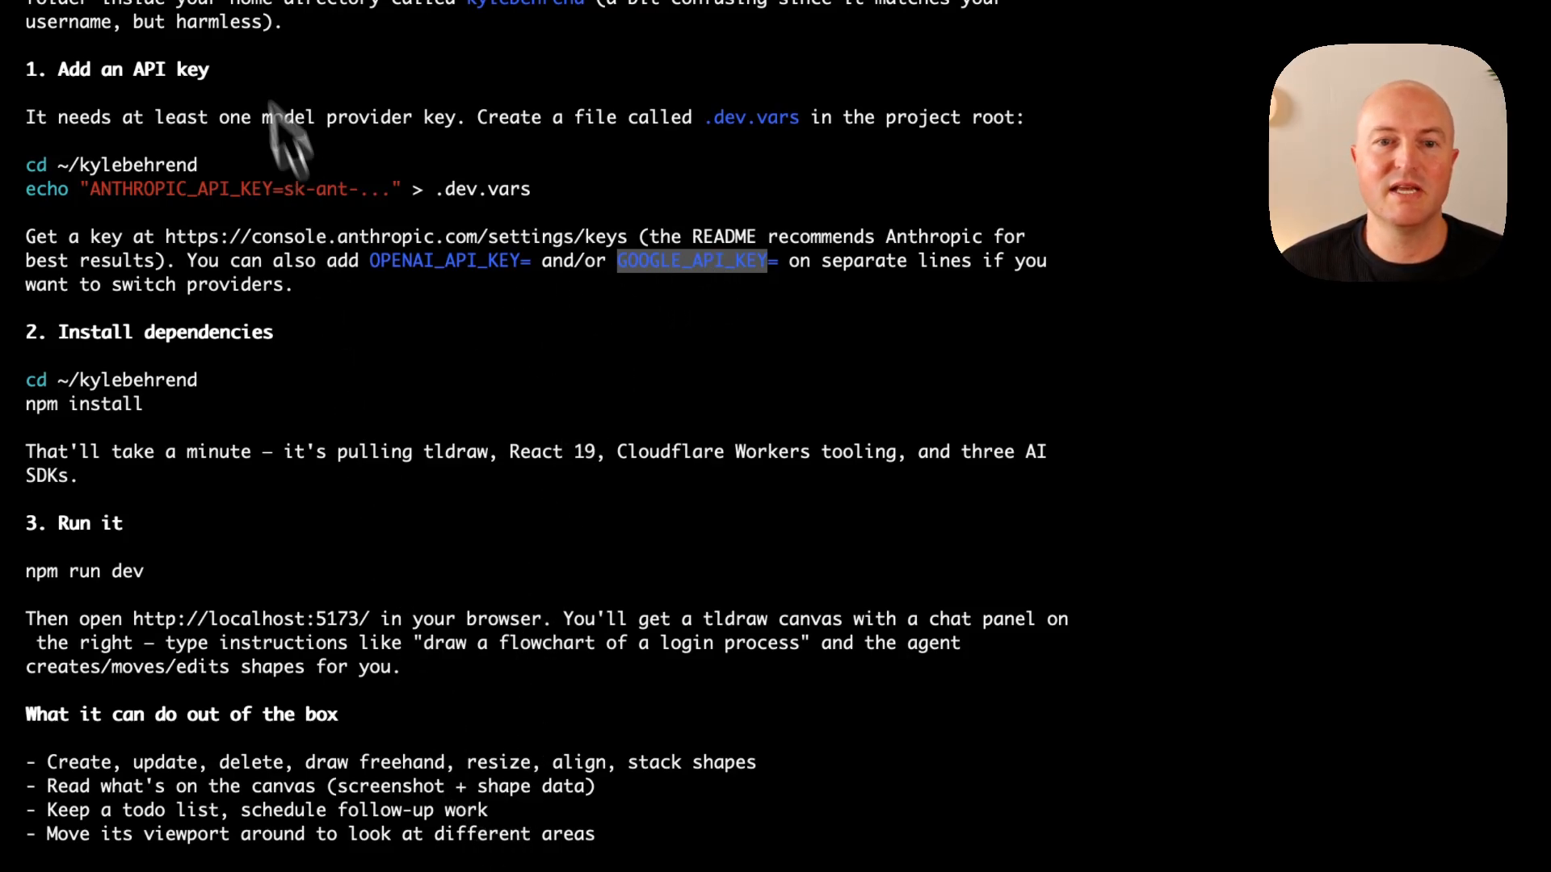
Keep the terminal's running processes alive by cancelling the window close, and switch to the local tldraw agent page in the browser
click(473, 107)
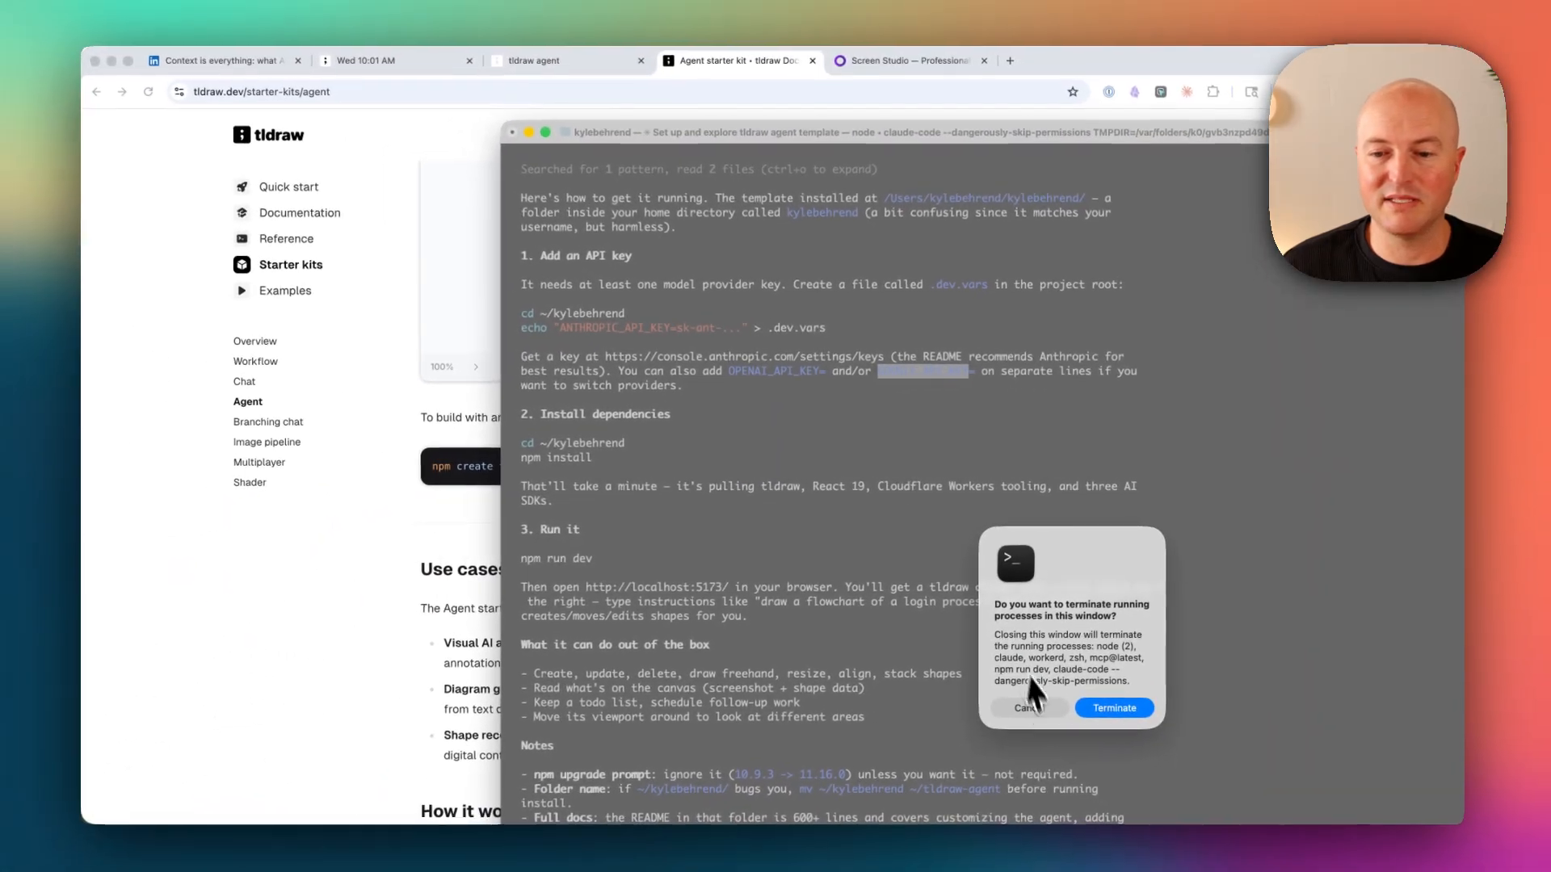
click(1031, 704)
click(552, 64)
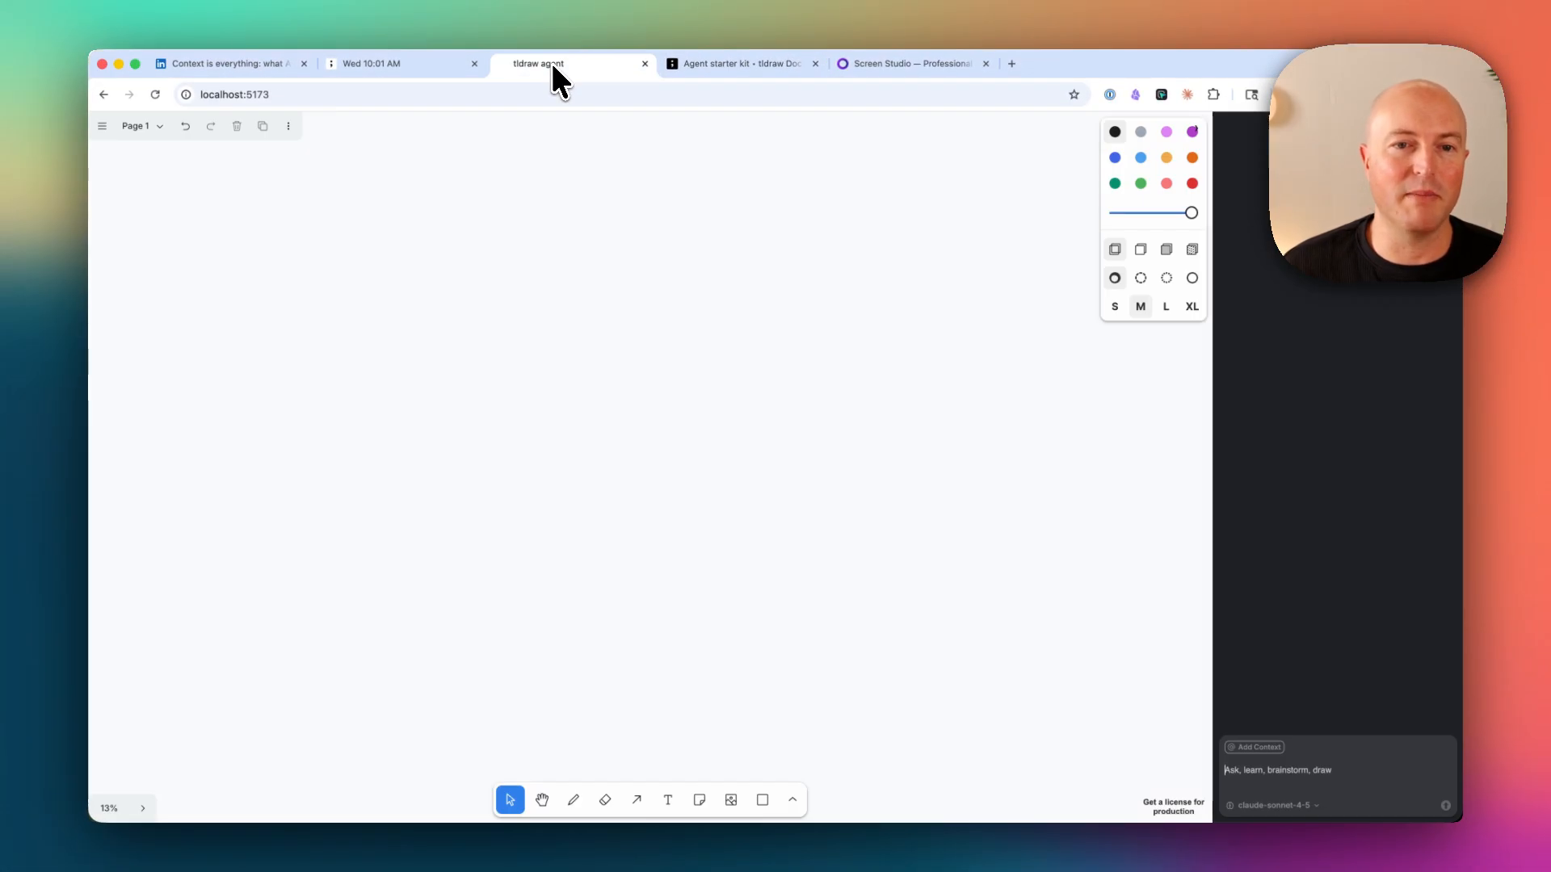
Check the tldraw agent page's local address and the models offered for its chat
click(291, 96)
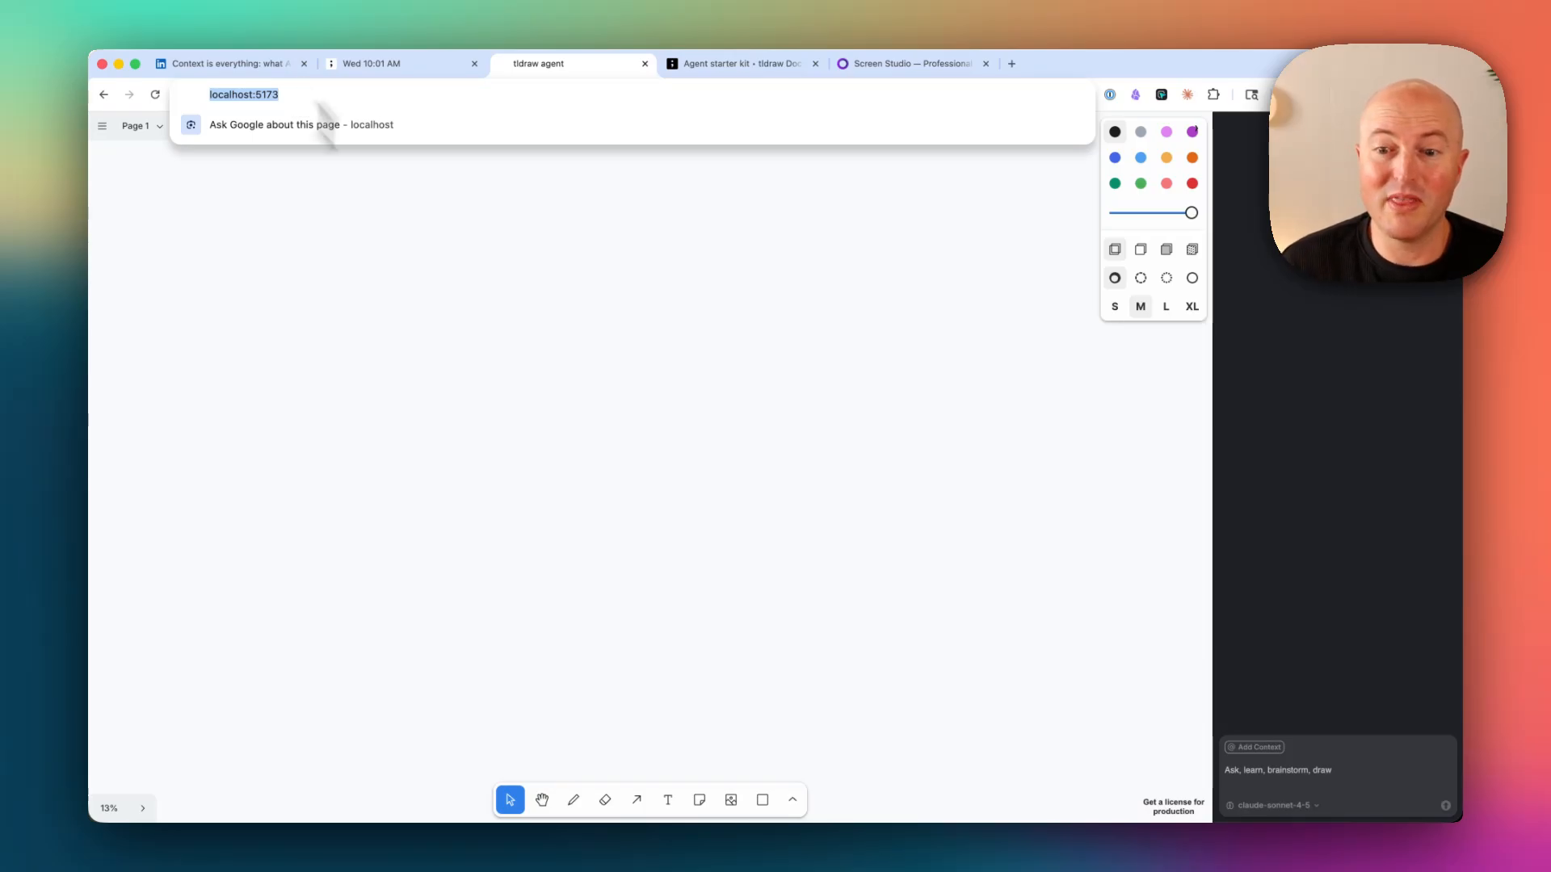
click(547, 402)
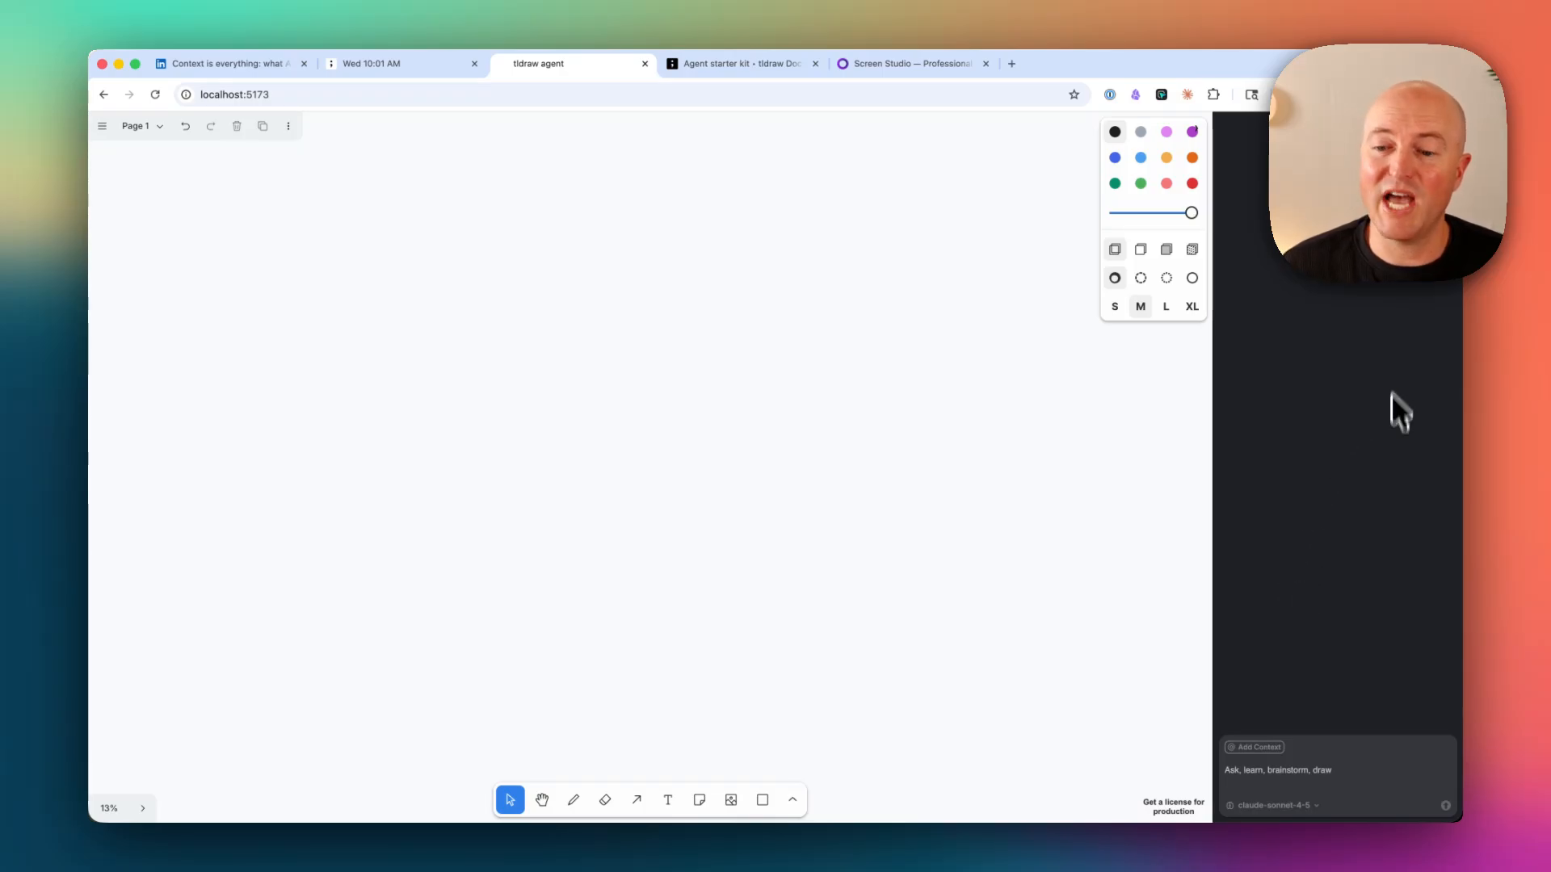
click(1290, 805)
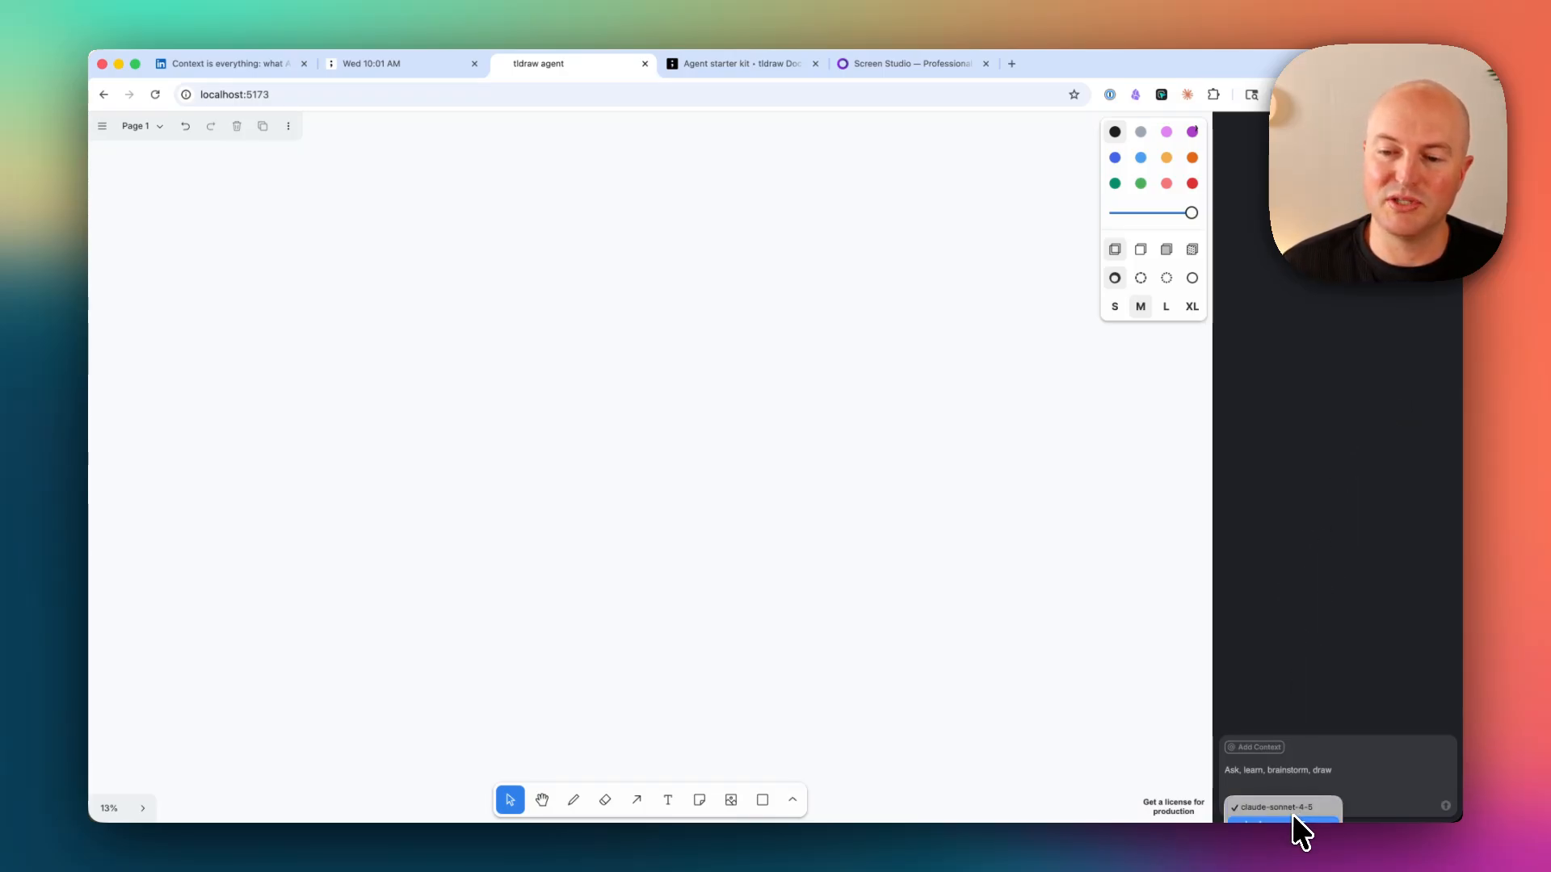
click(1294, 774)
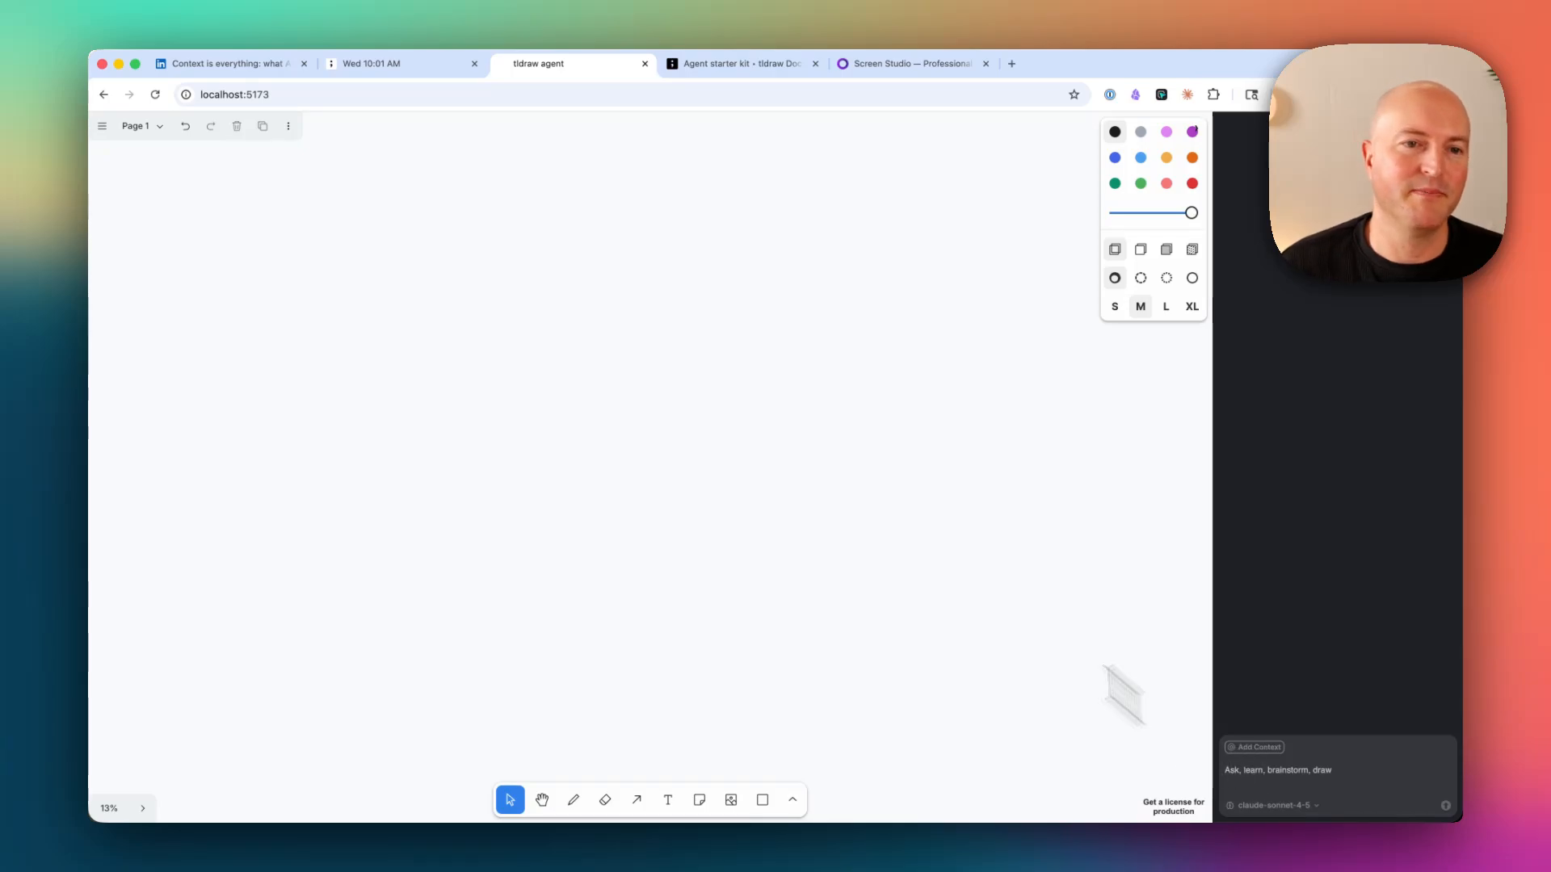
Switch to the LinkedIn article "Context is everything: what AI-hyper-personalisation teaches us" and copy its text from the title to the closing credit
click(283, 72)
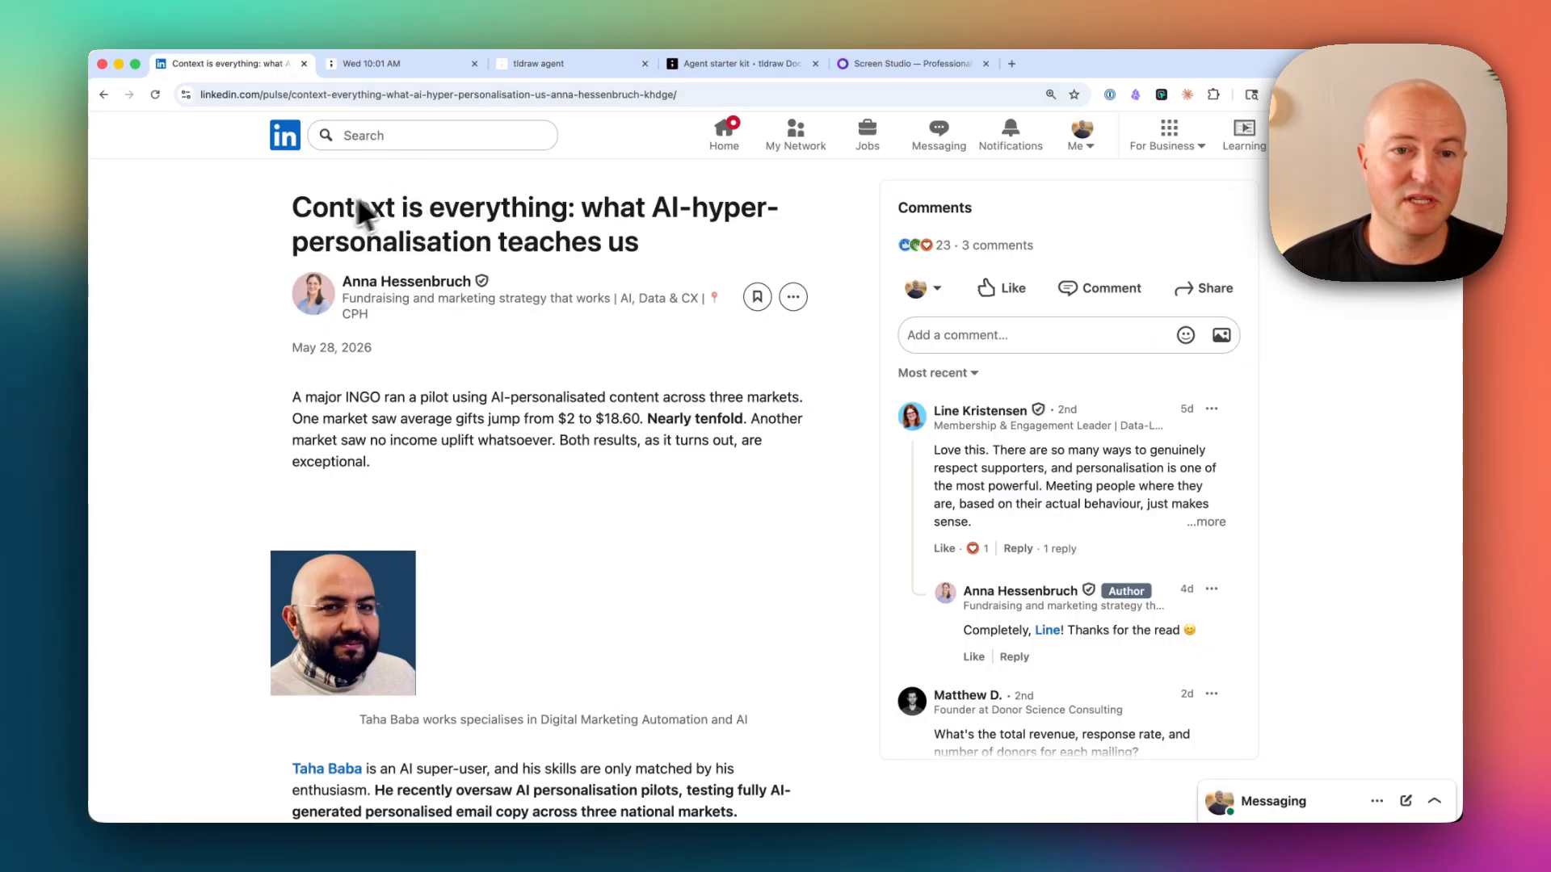
drag(287, 206, 584, 242)
scroll(593, 633, down, 6)
scroll(596, 644, down, 20)
scroll(594, 644, down, 3)
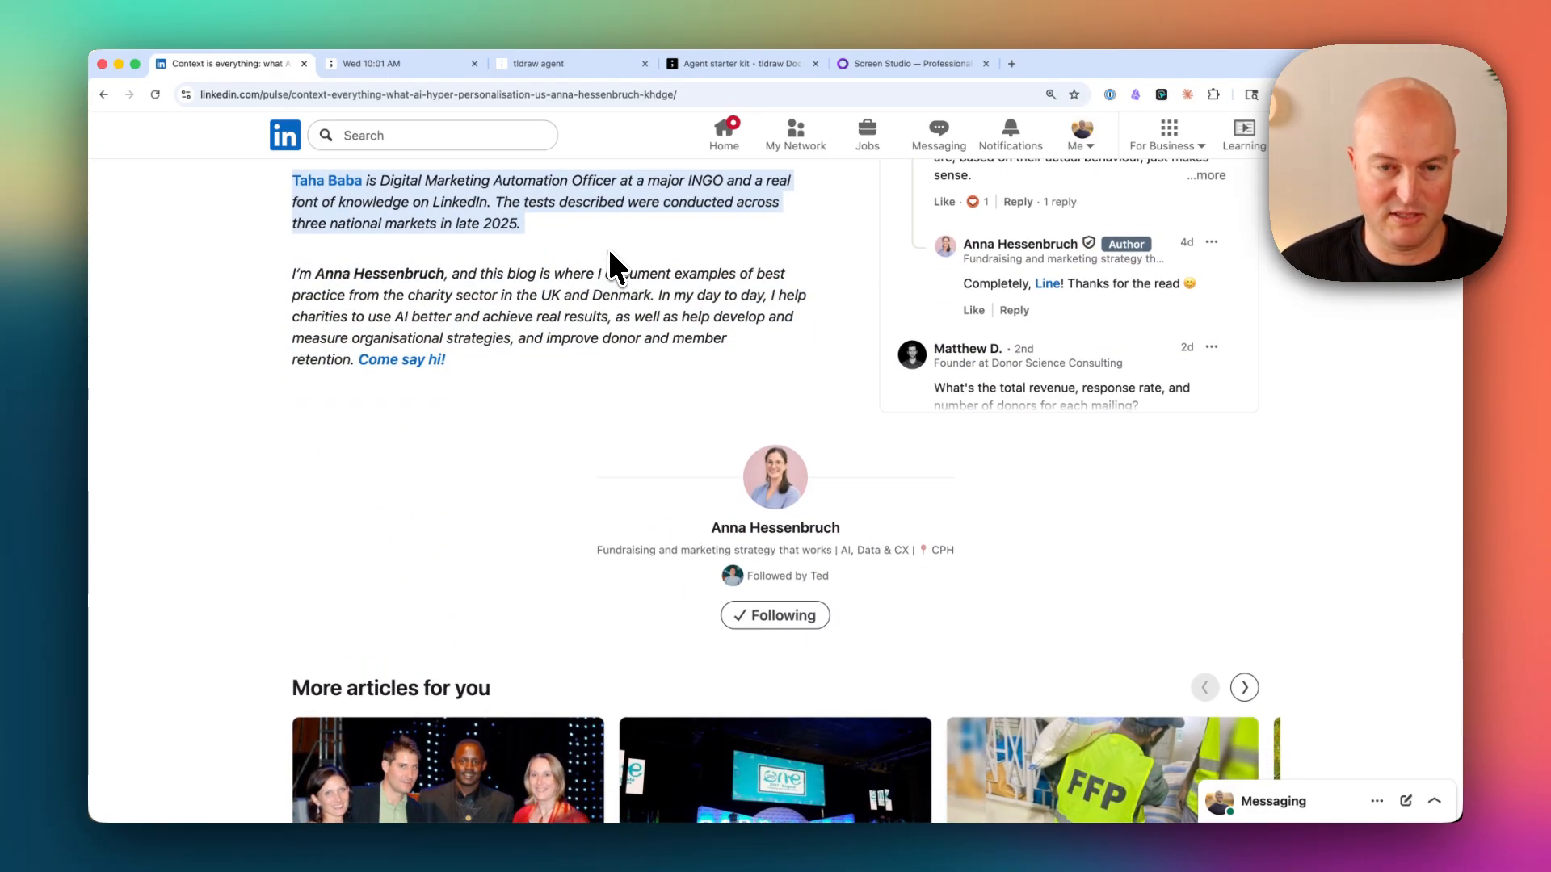
On the local tldraw agent page, send the chat request "Can you please create a visual representation of this article" with the copied article text pasted in
click(544, 63)
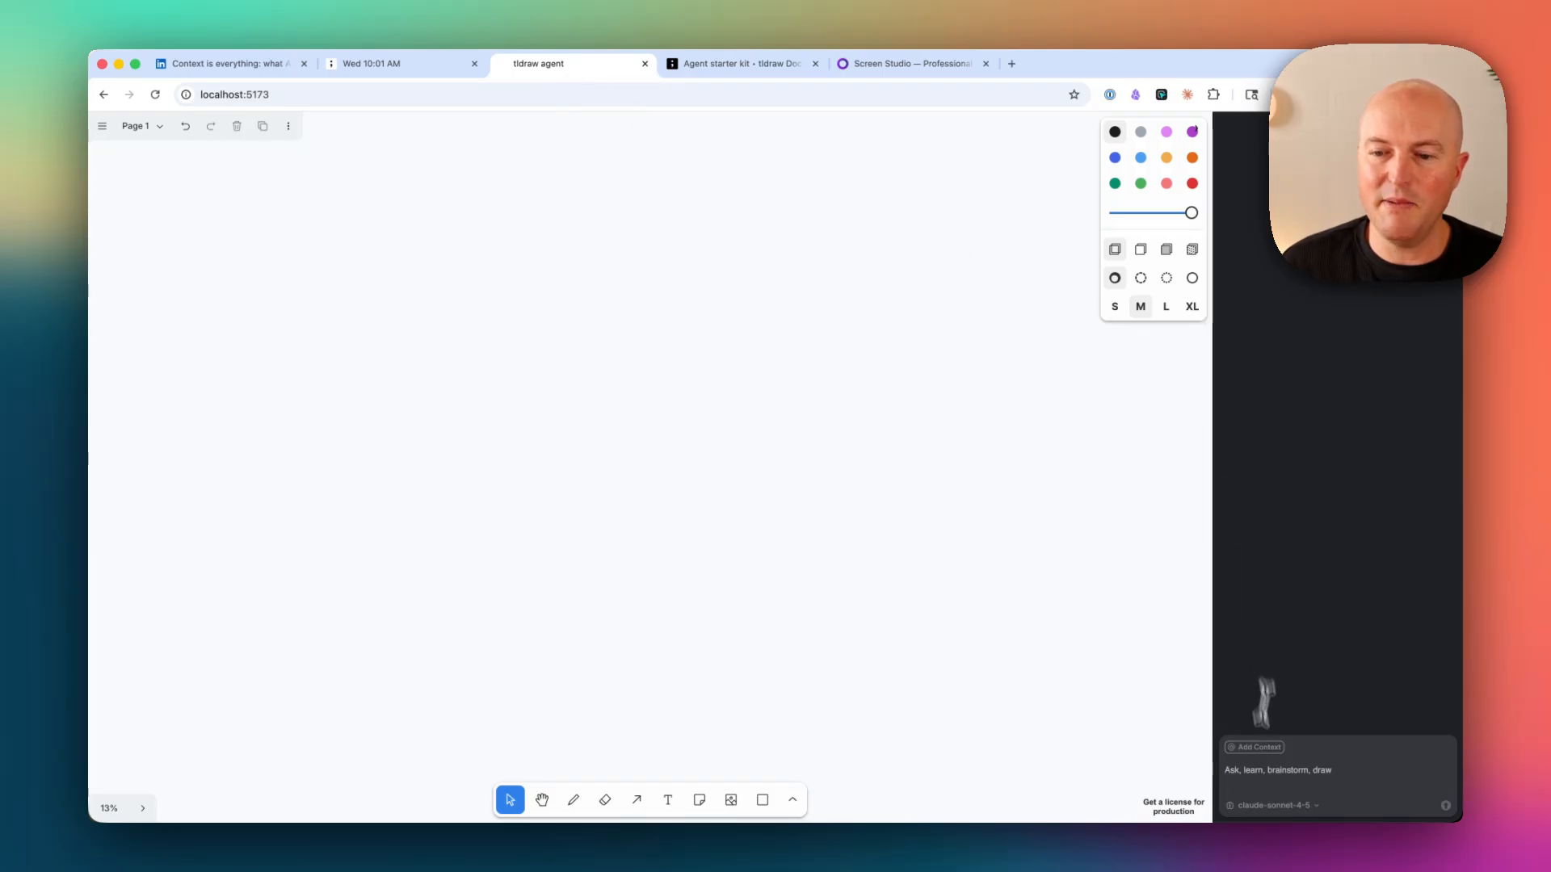
click(1270, 778)
text(Can you )
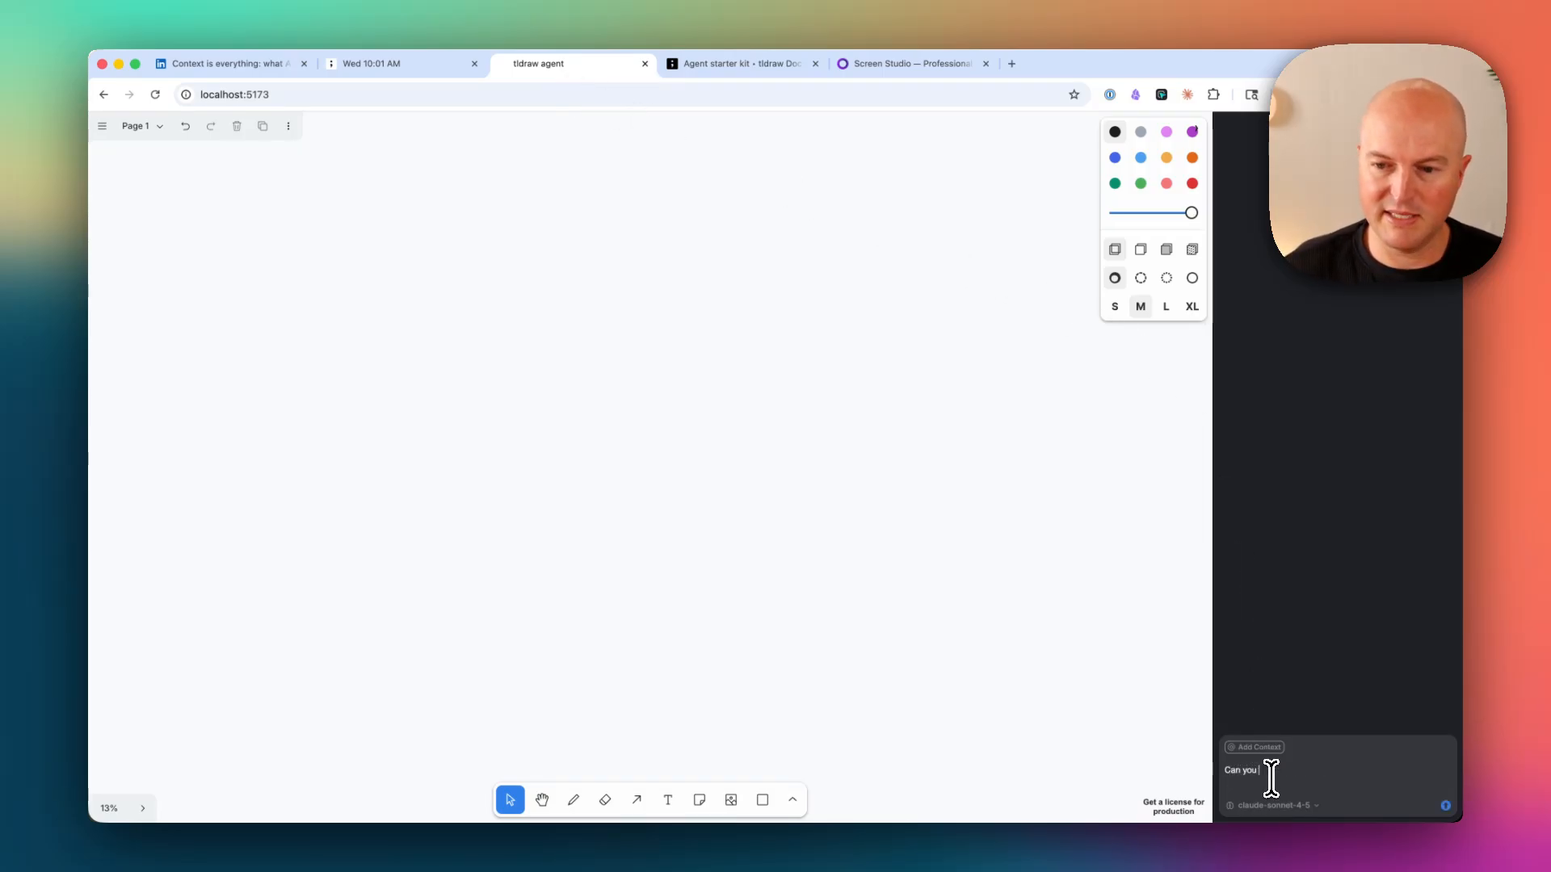
text(please create )
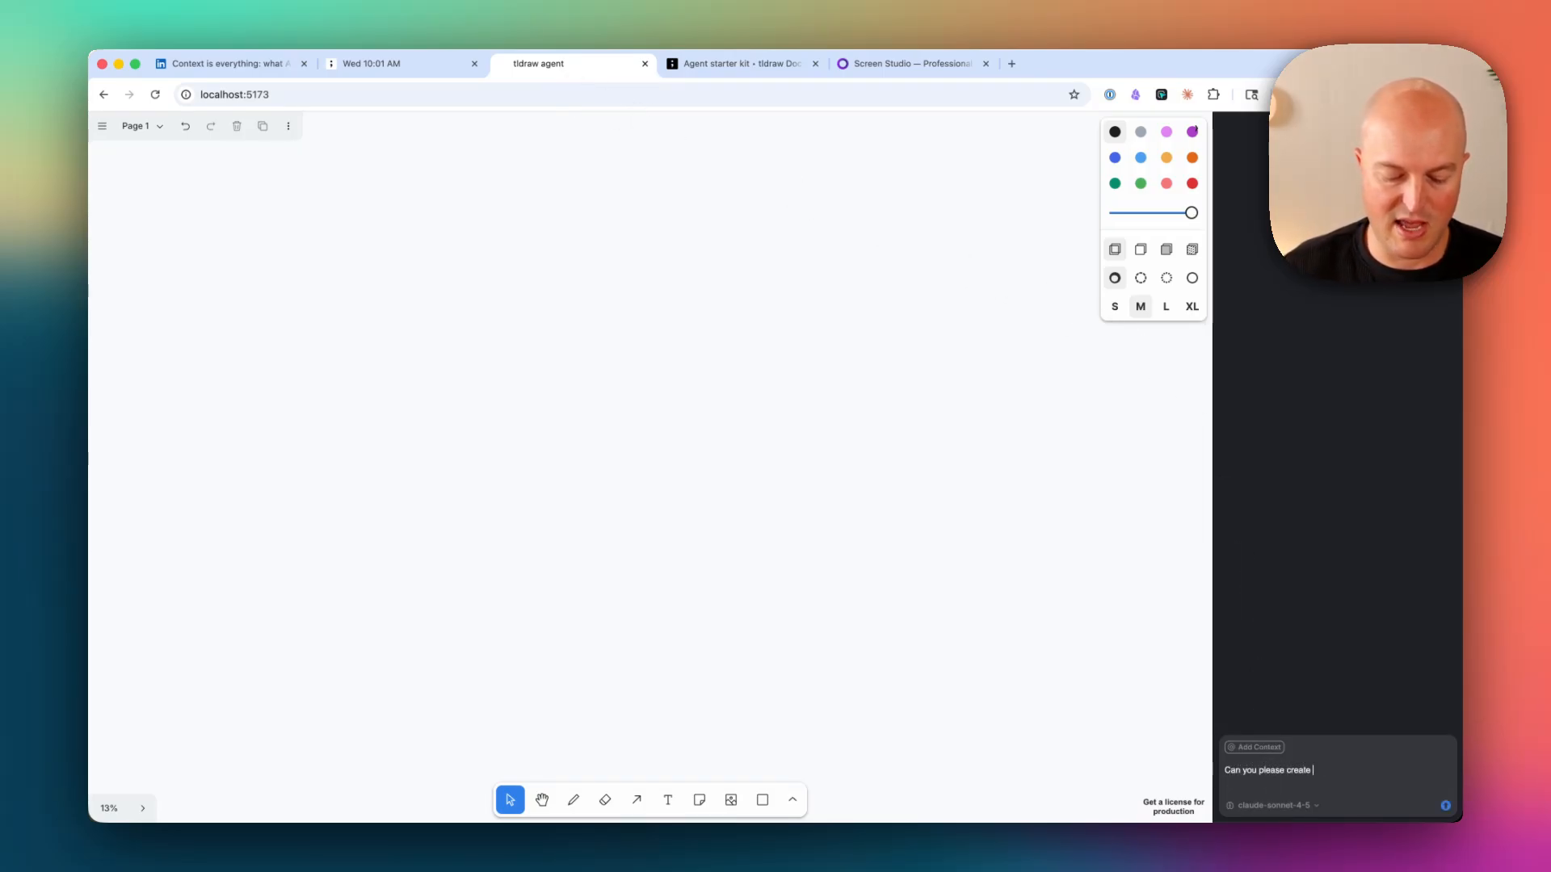
text(a visual repre)
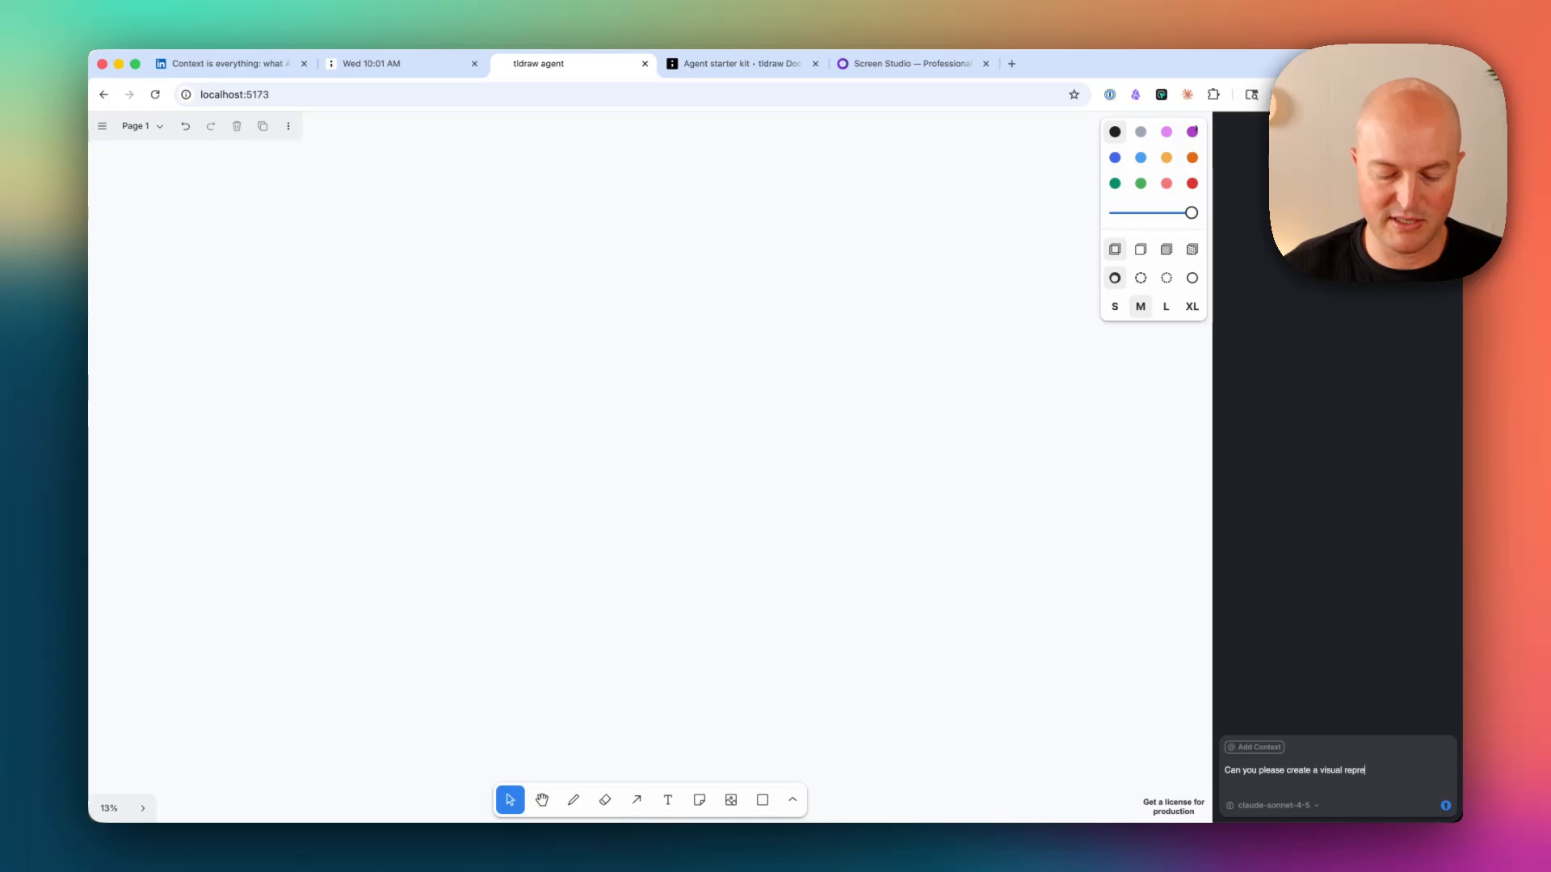
text(sentation of th)
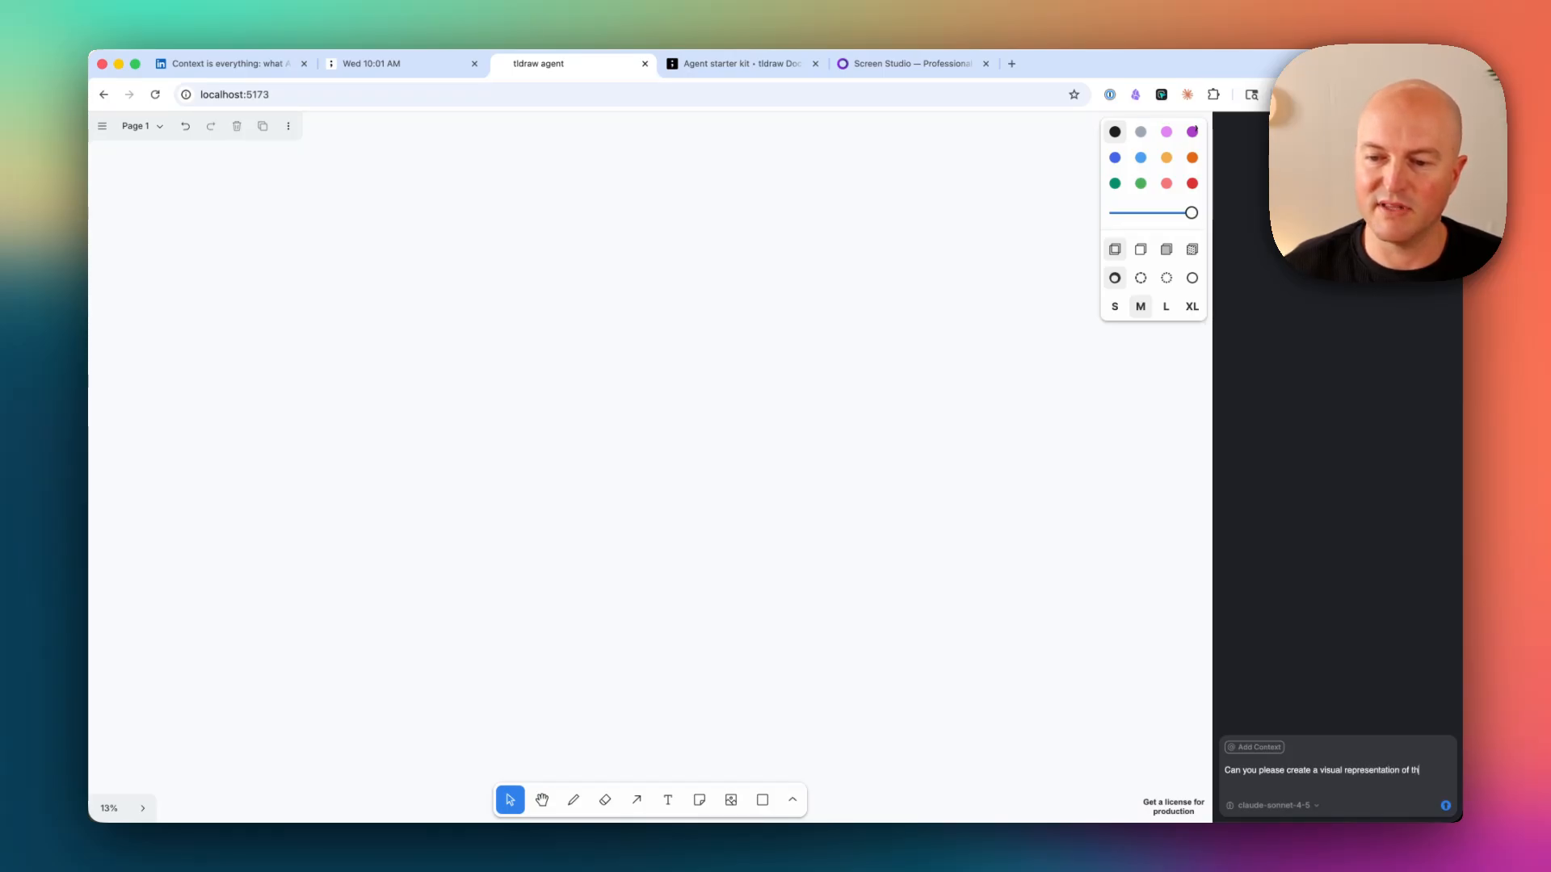
text(is article")
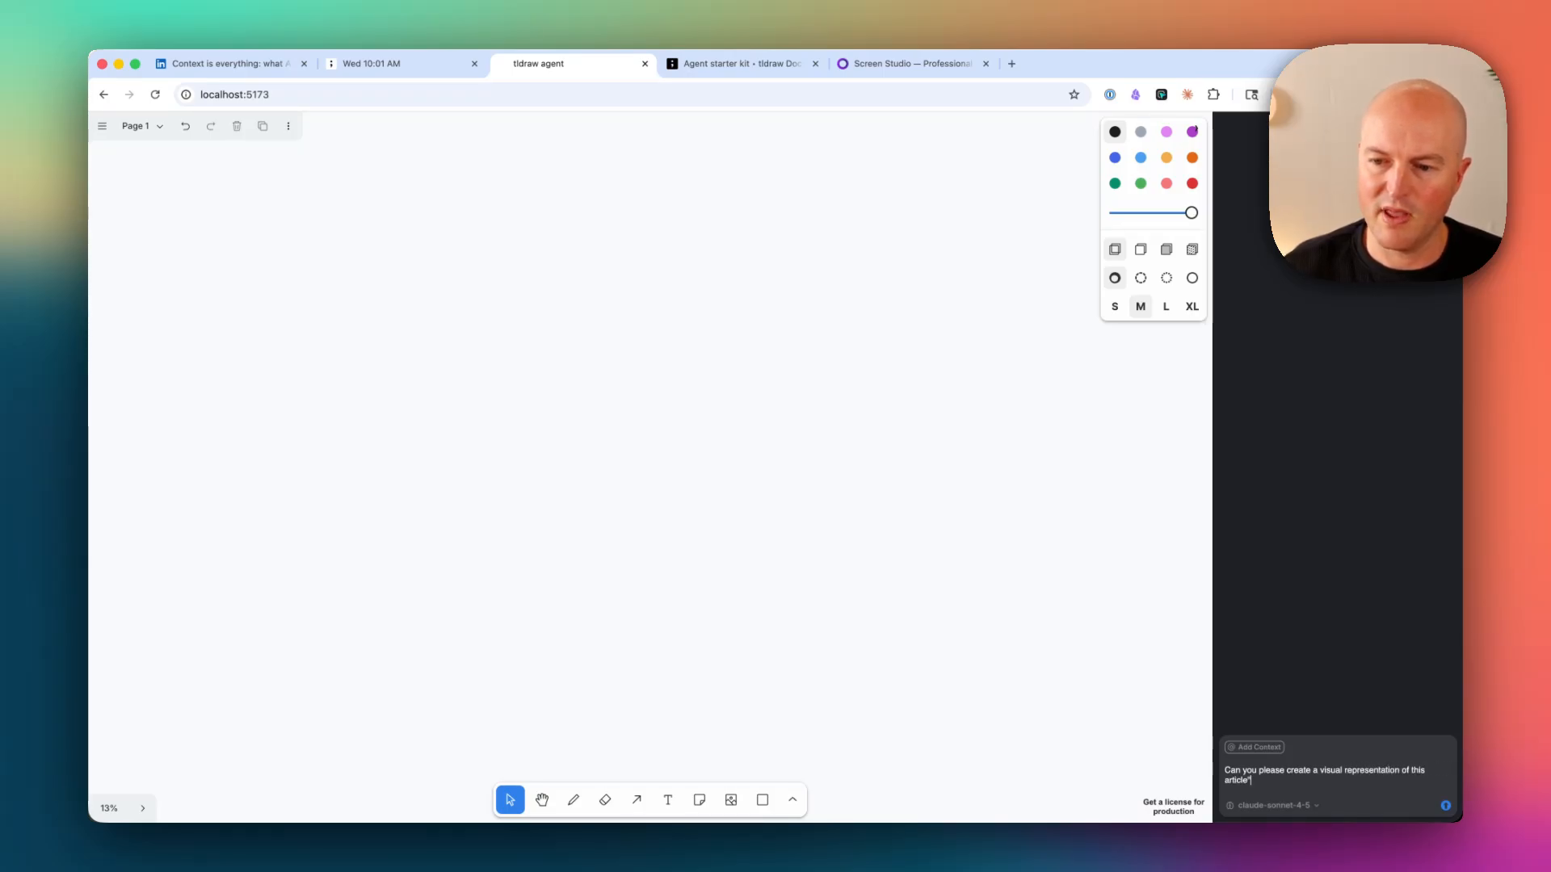
key(super+v)
key(Return)
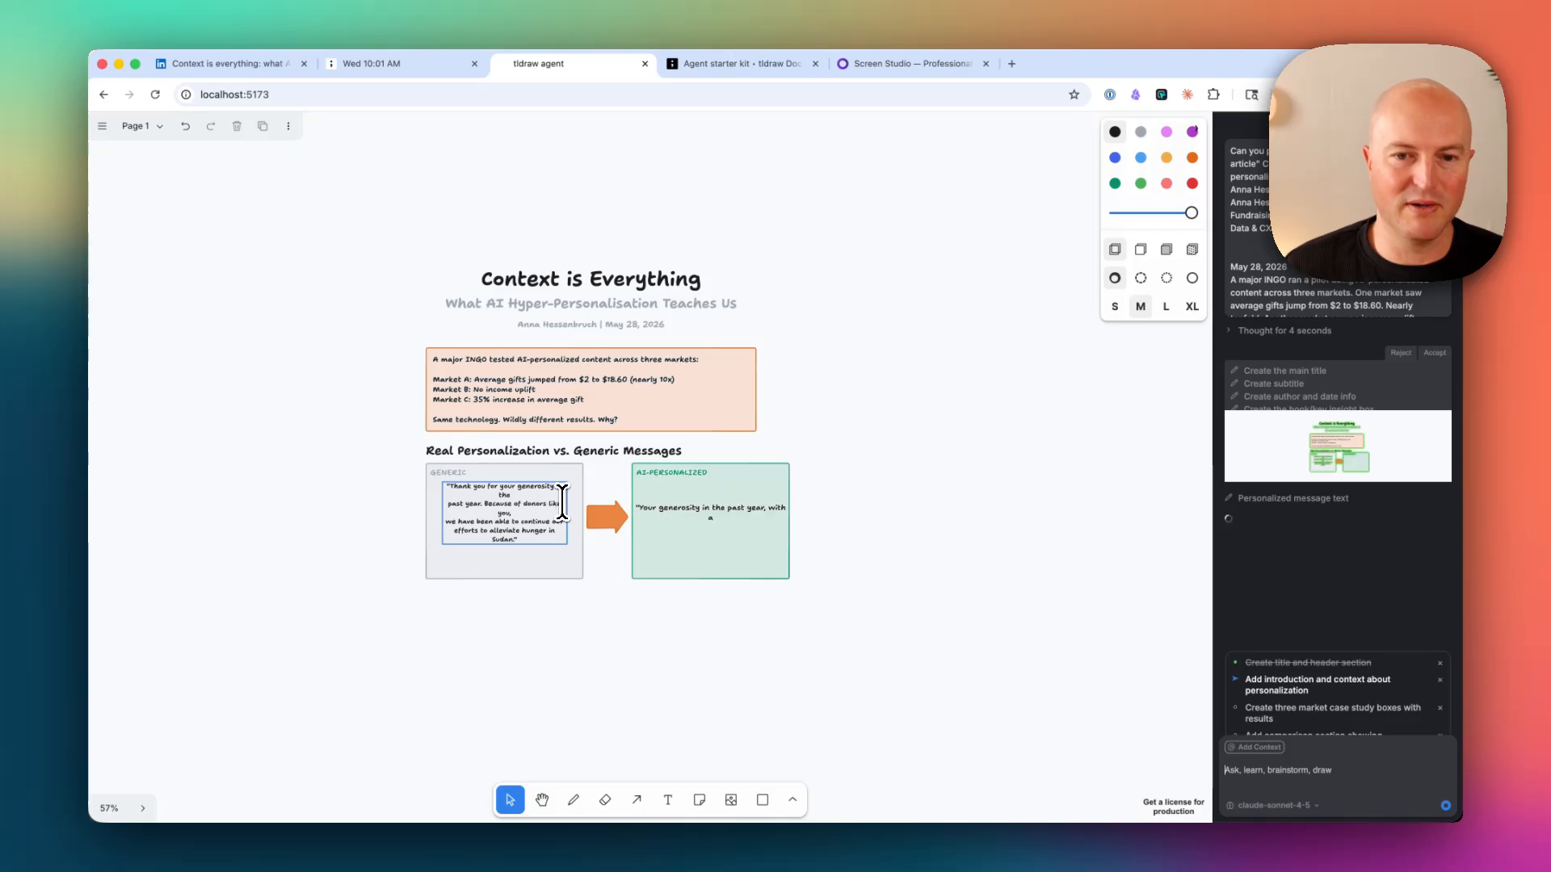
Follow the agent's infographic as it is drawn, from the title and message comparison down to the sticky note and attribution
scroll(562, 501, up, 5)
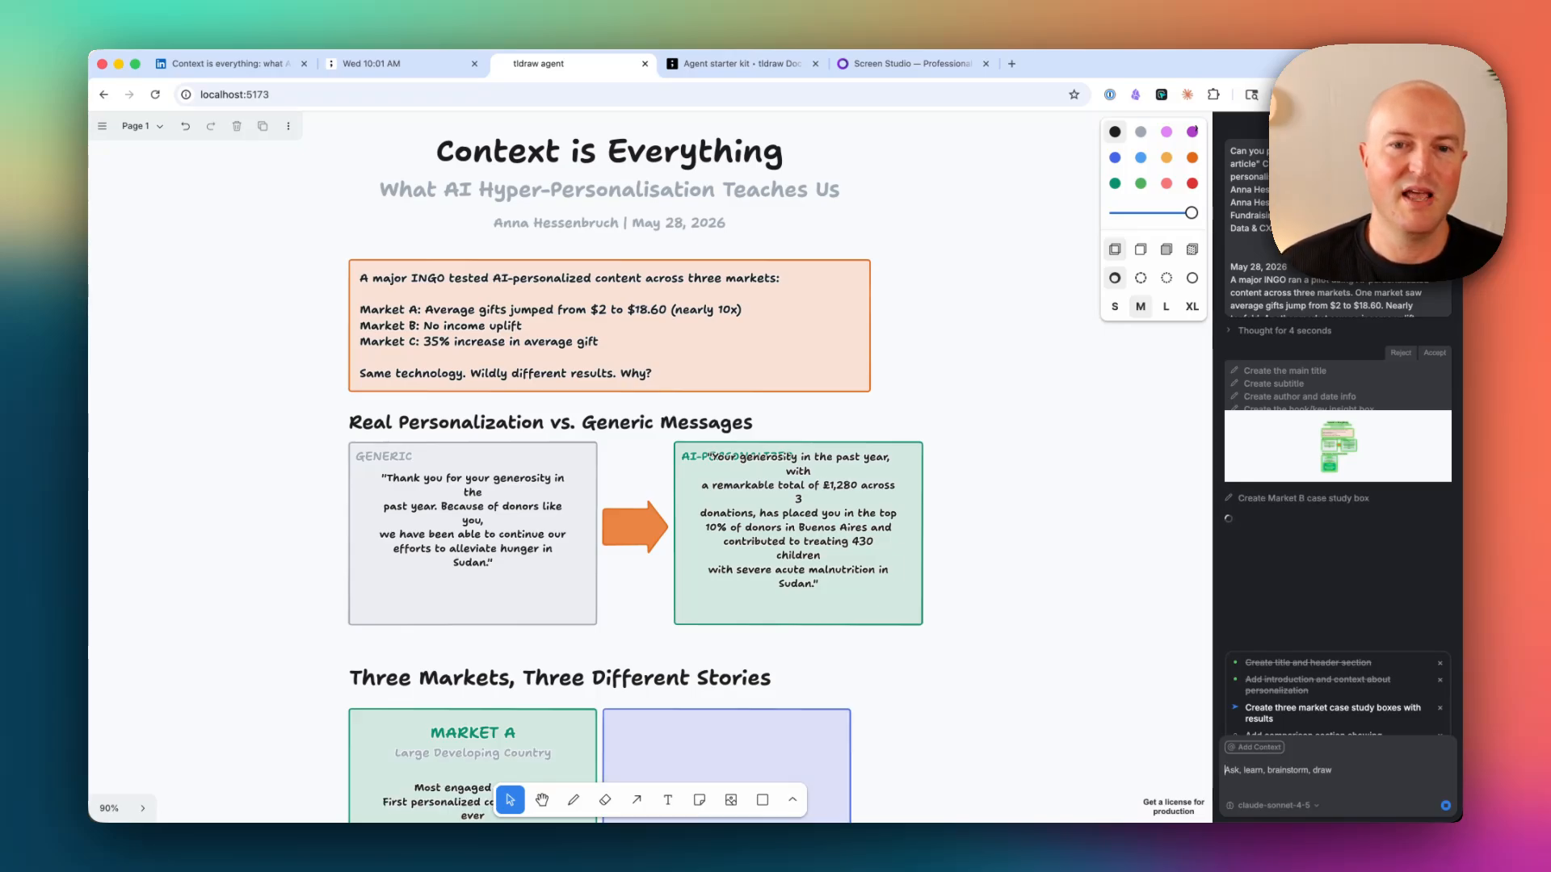
scroll(696, 380, down, 5)
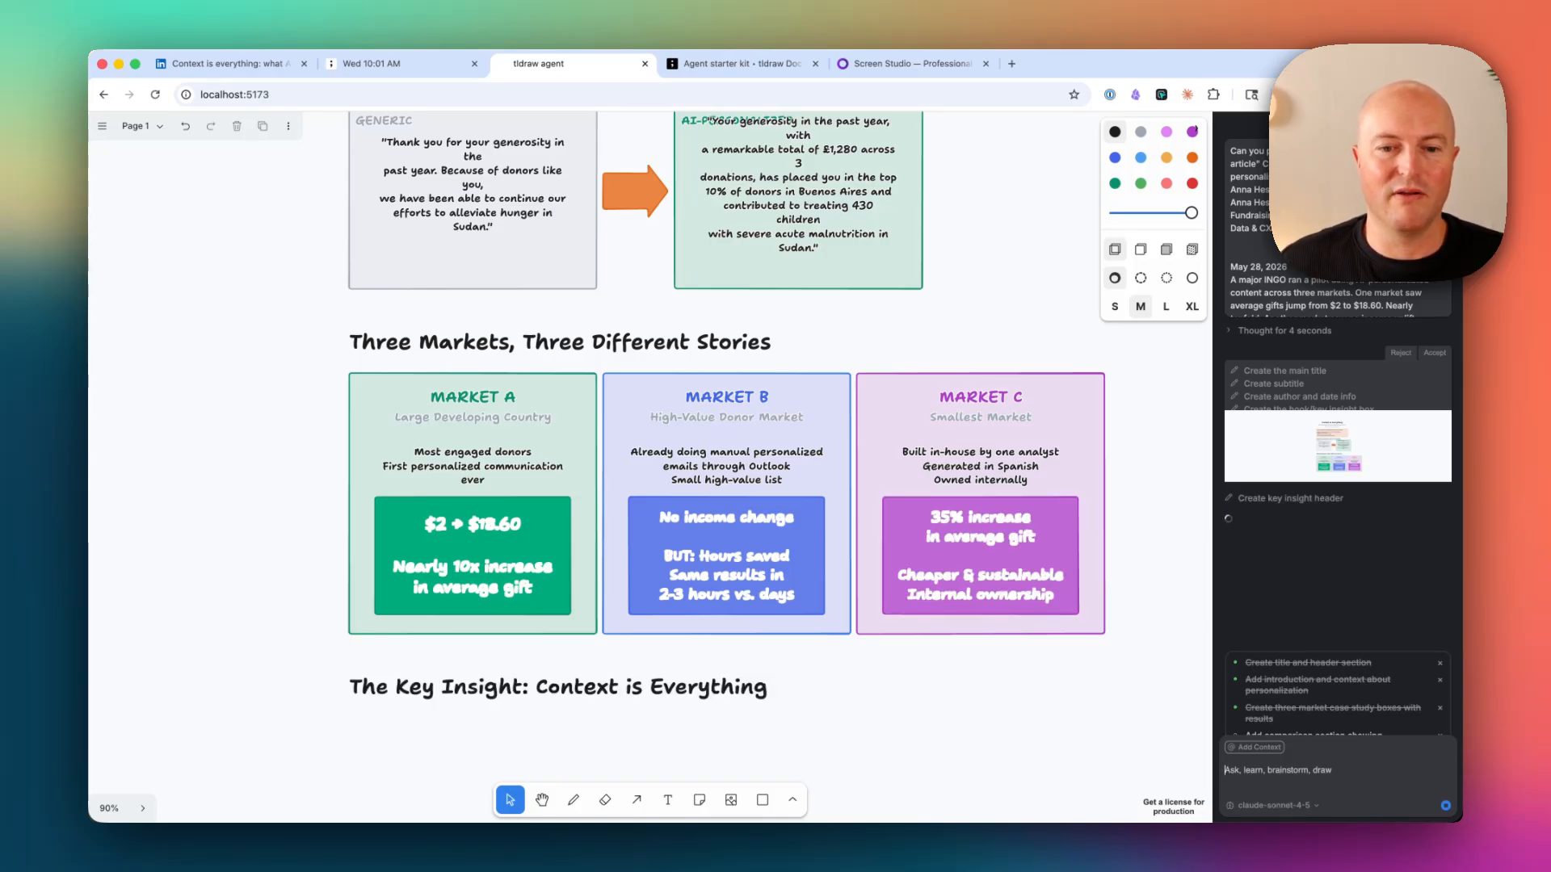
scroll(609, 392, down, 5)
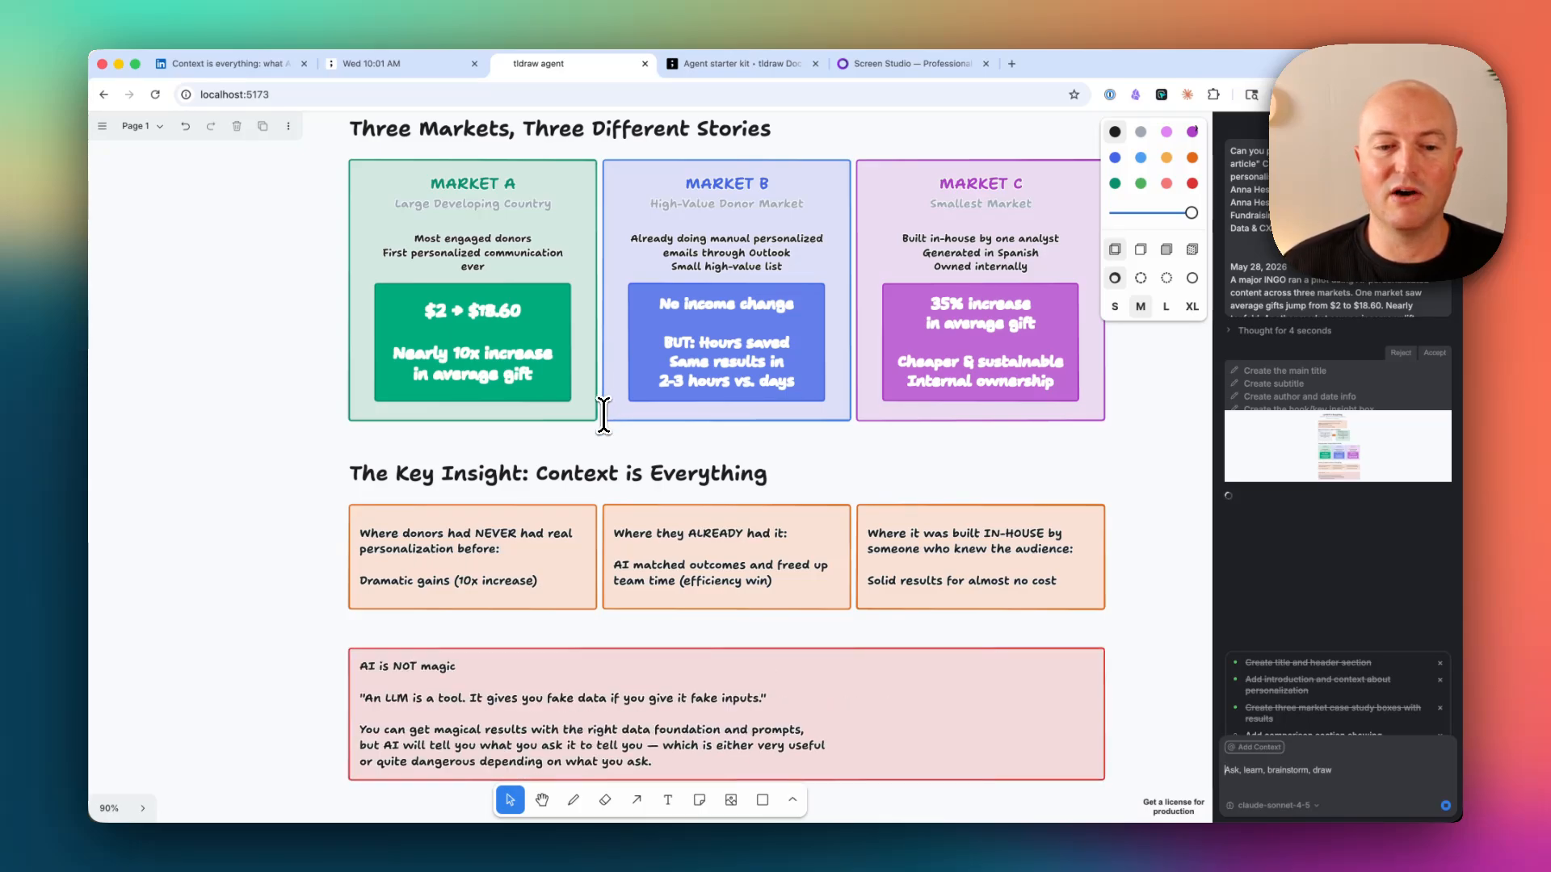
scroll(604, 417, down, 5)
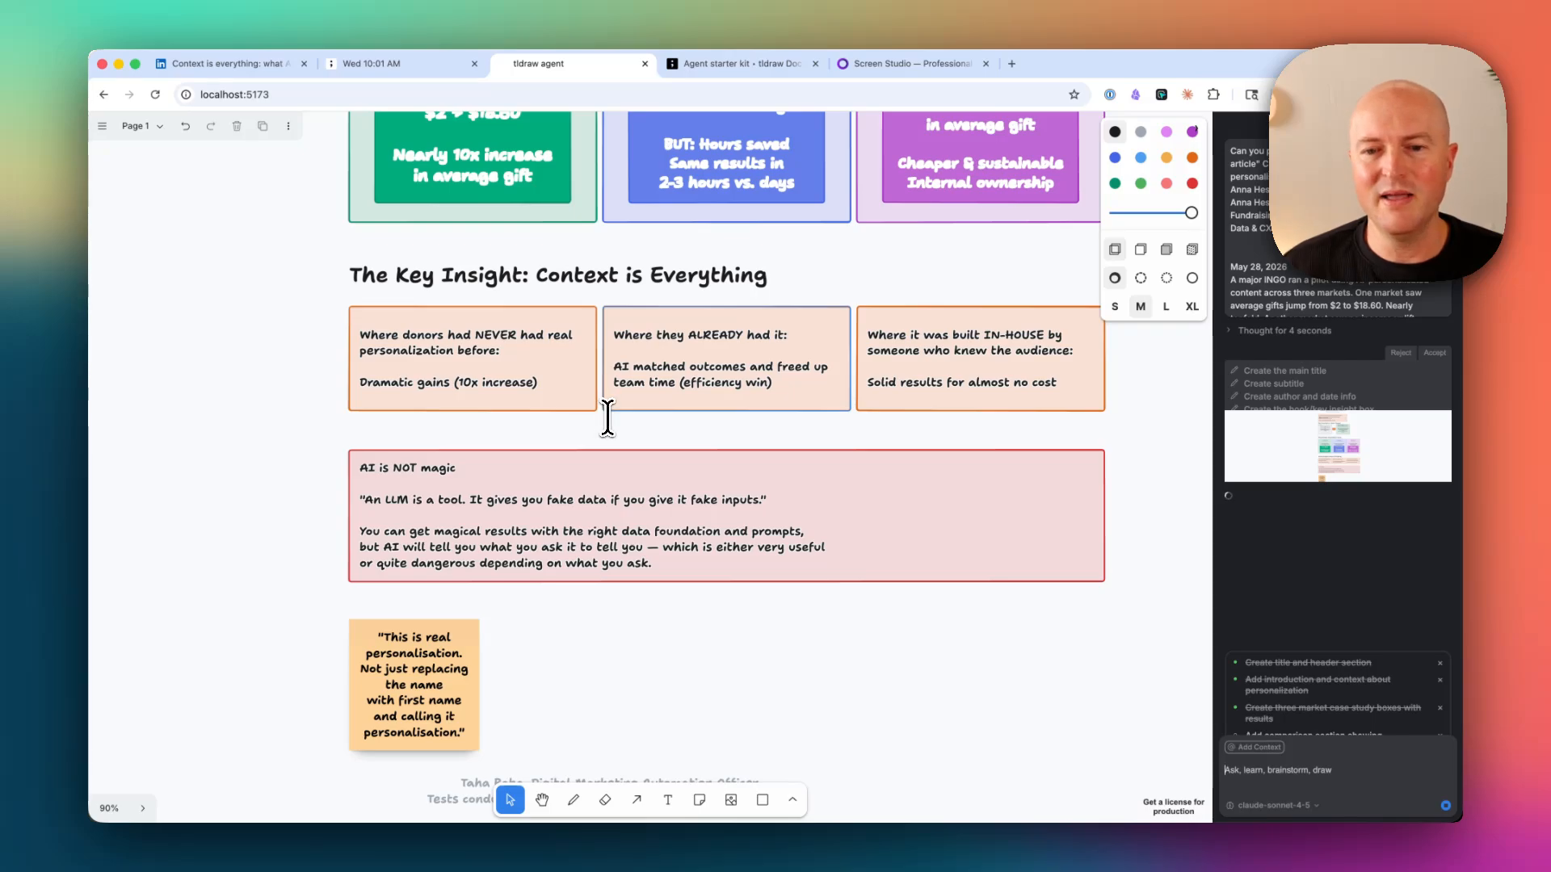
scroll(607, 418, down, 4)
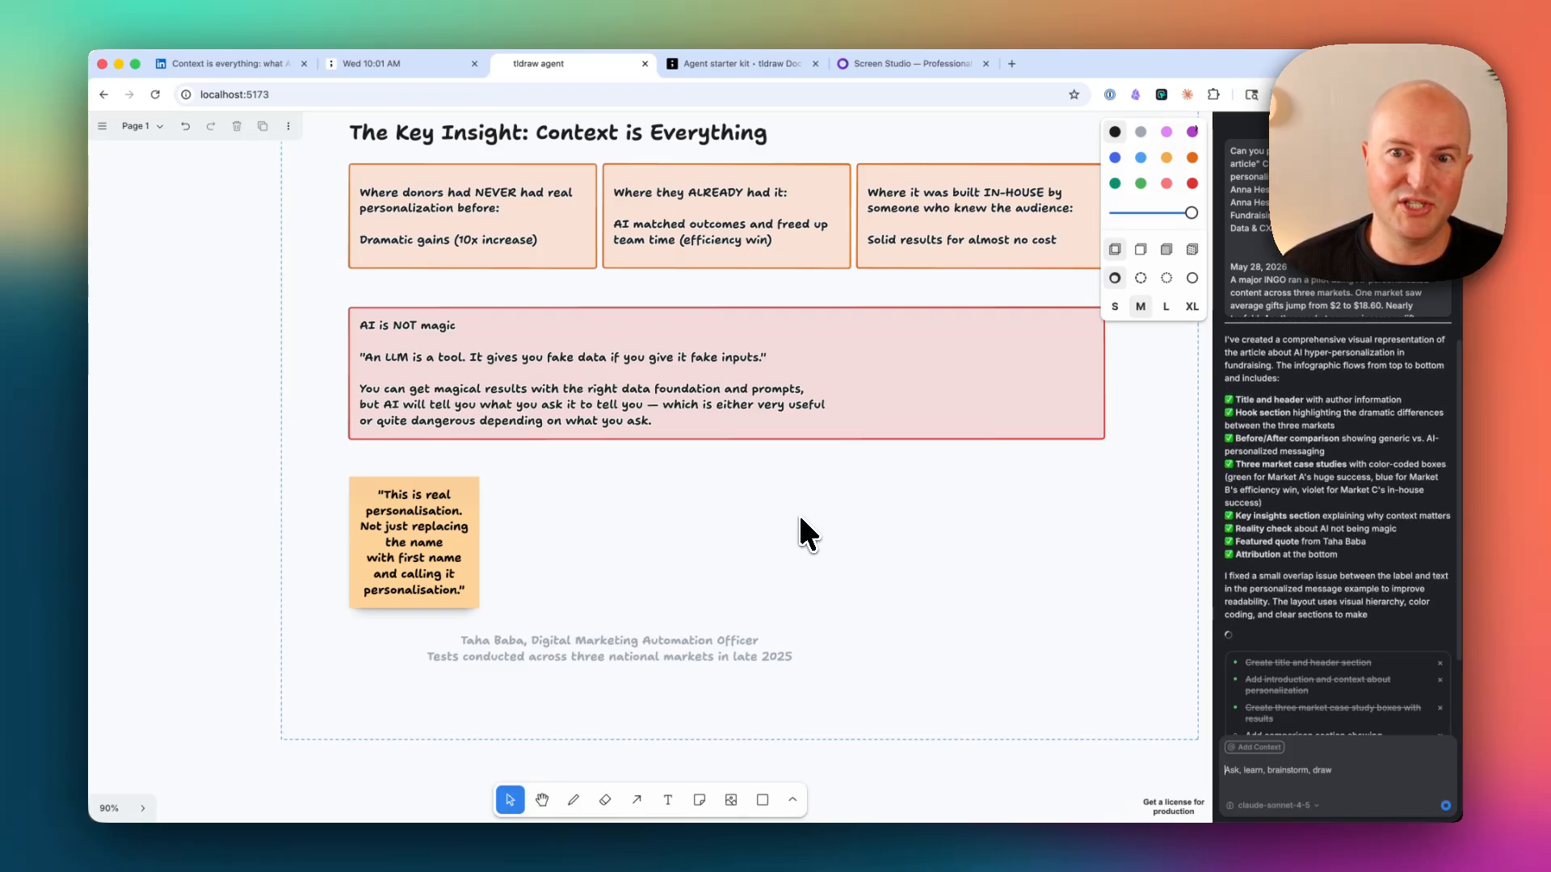
Move the AI-personalized message text down clear of its label, and recolour the arrow between the two message boxes light green
scroll(792, 594, up, 10)
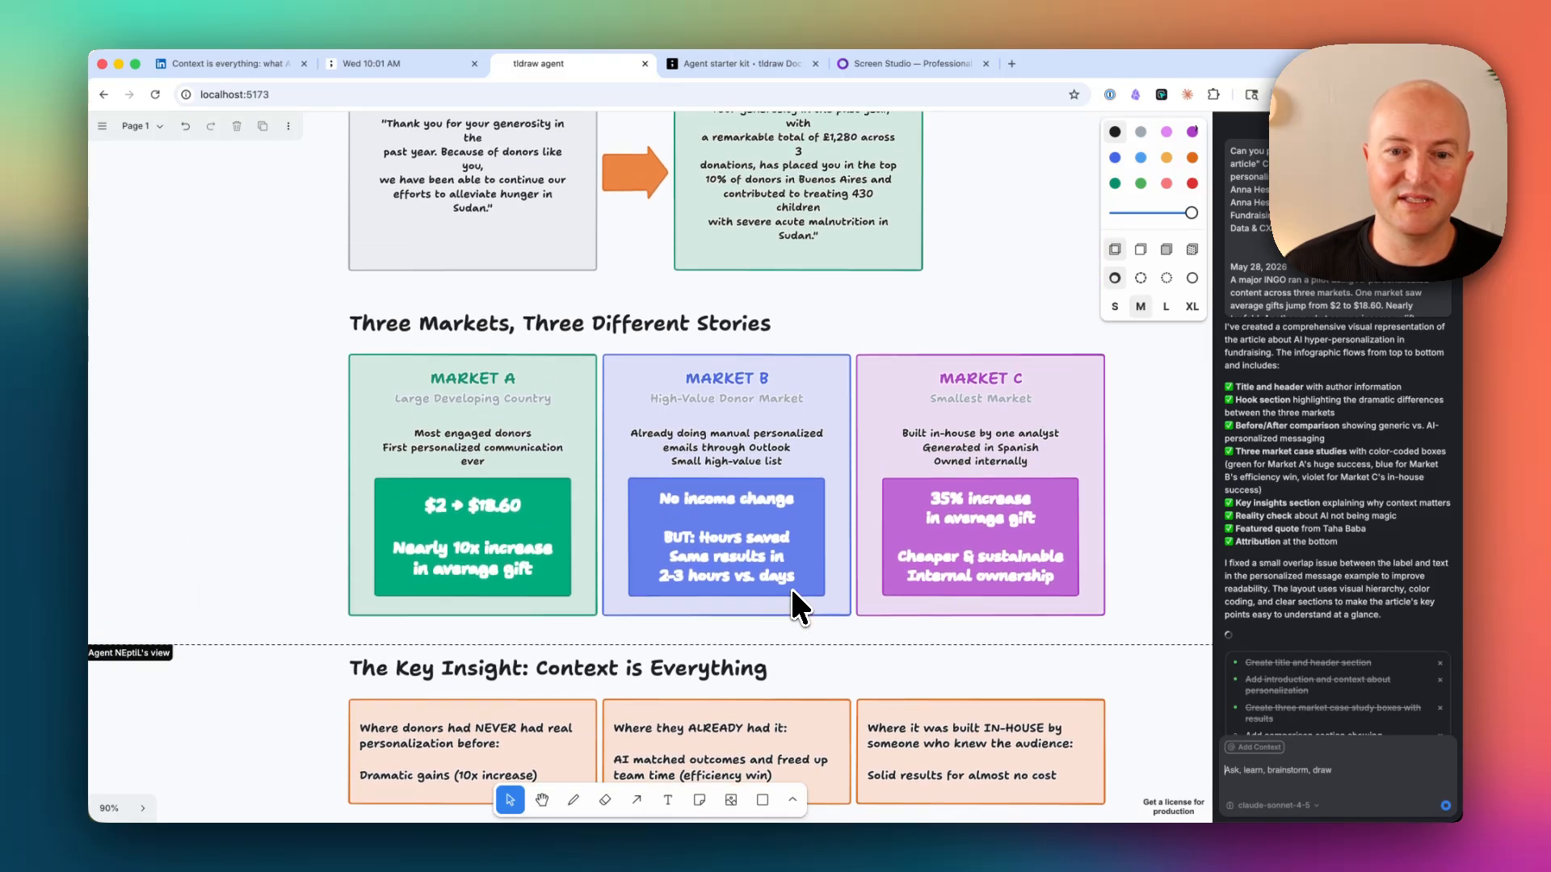
scroll(792, 588, up, 2)
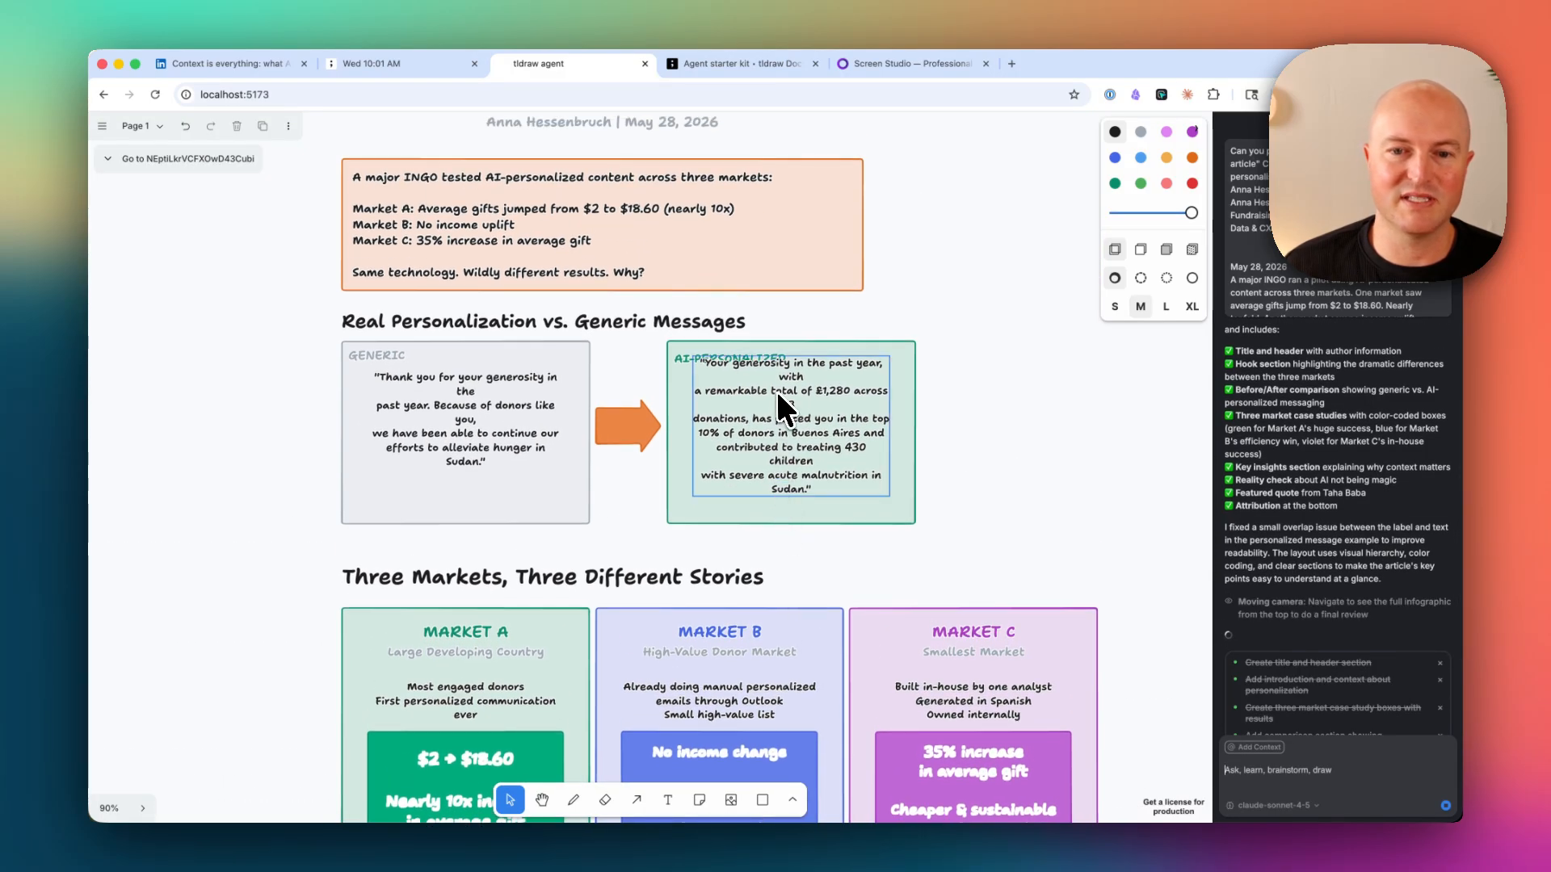
drag(780, 396, 782, 418)
scroll(779, 417, down, 1)
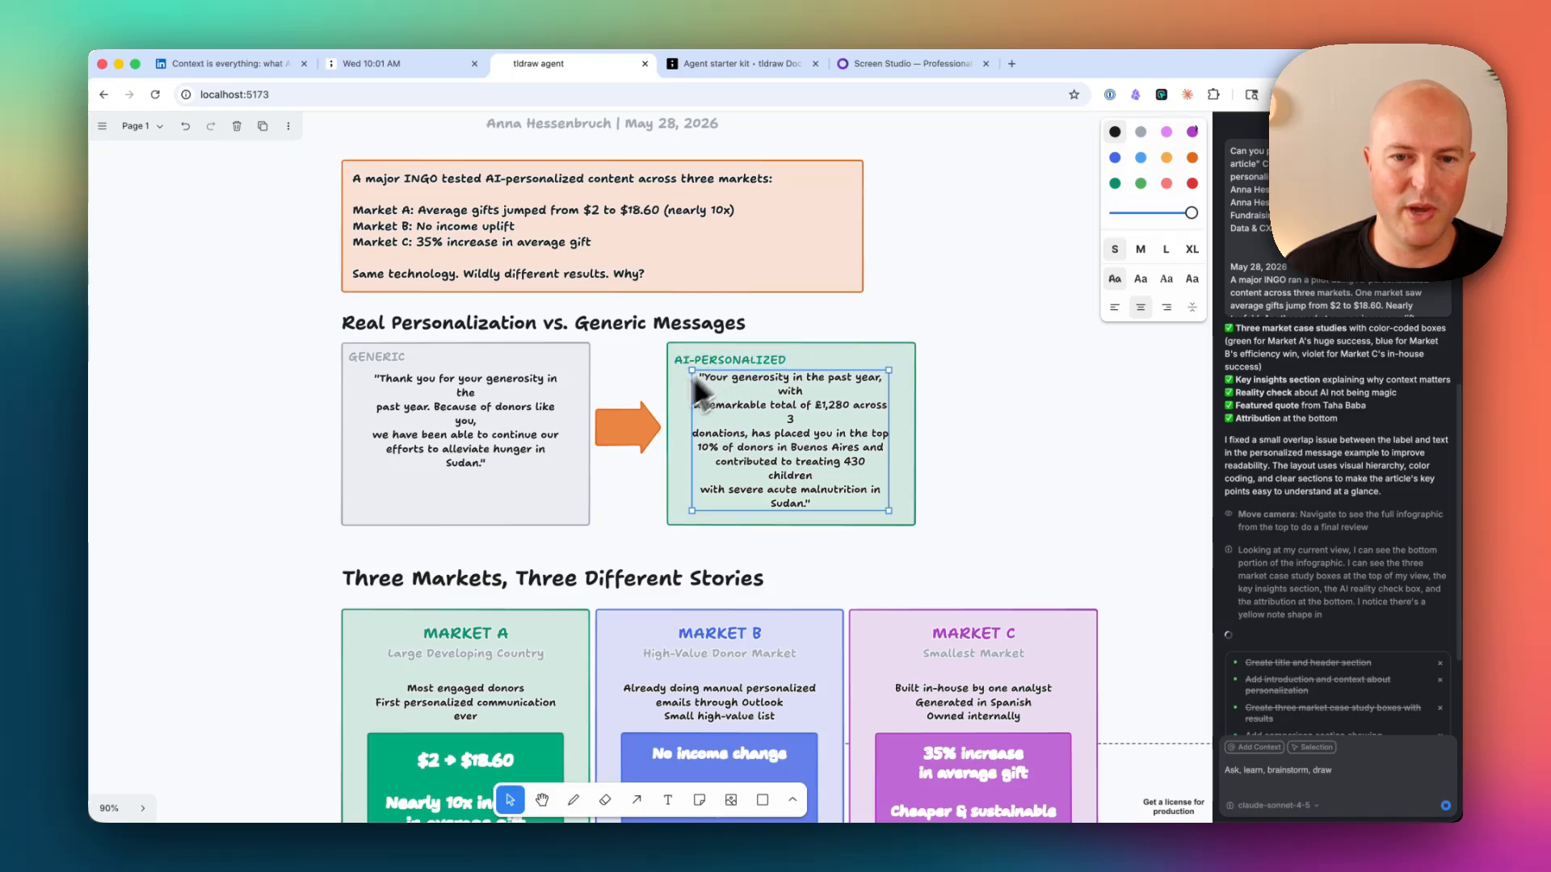
click(643, 422)
click(1141, 183)
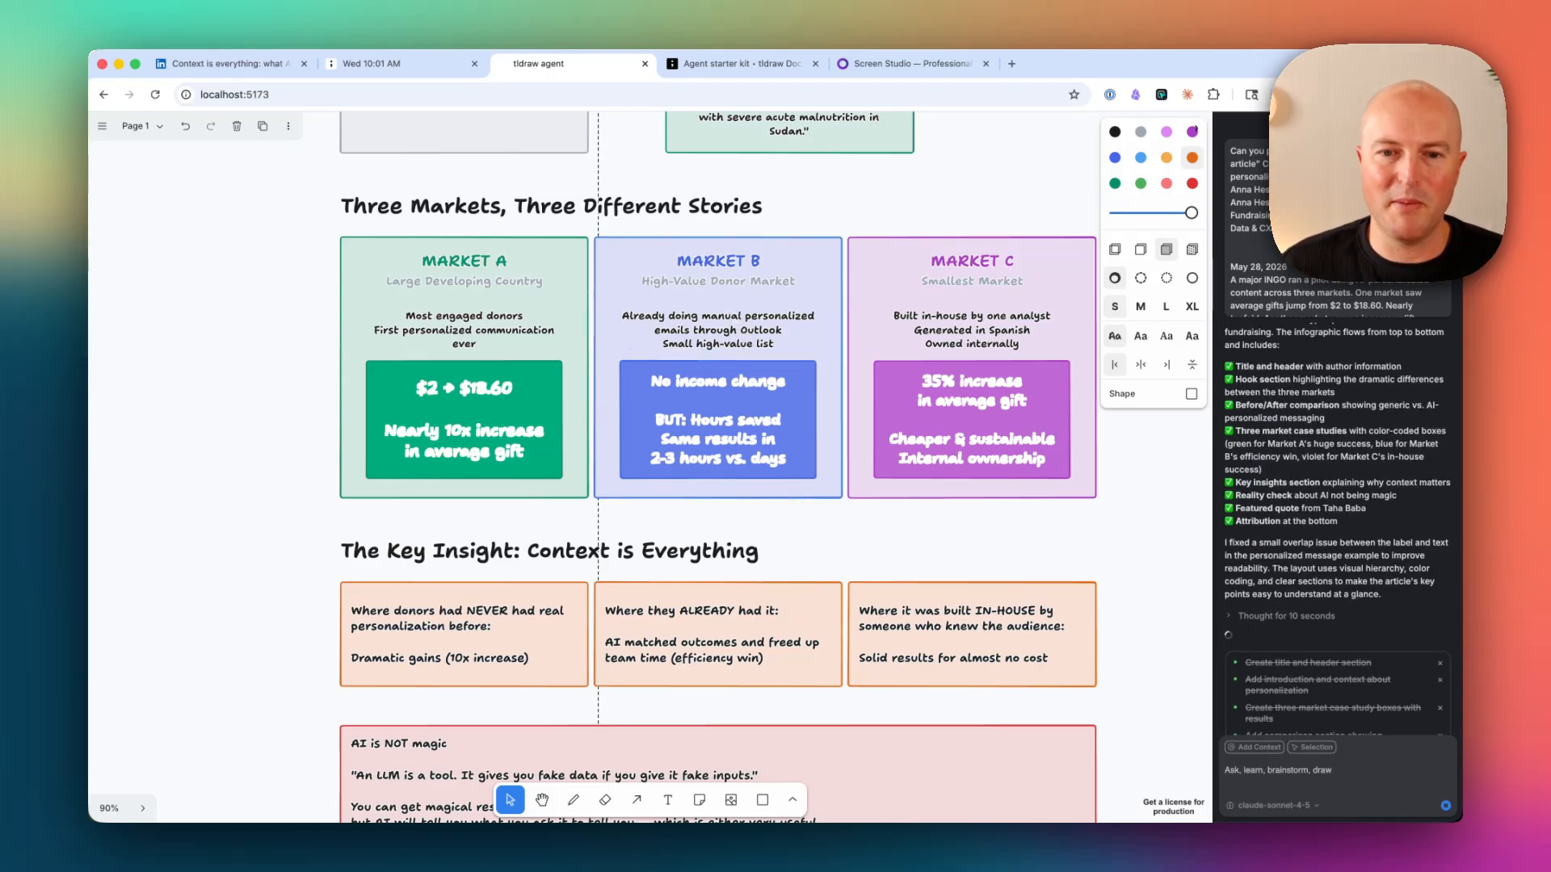
Try size L on the Market B result text, restore size M, and set both the Market B and Market C result texts to the sans font
click(762, 449)
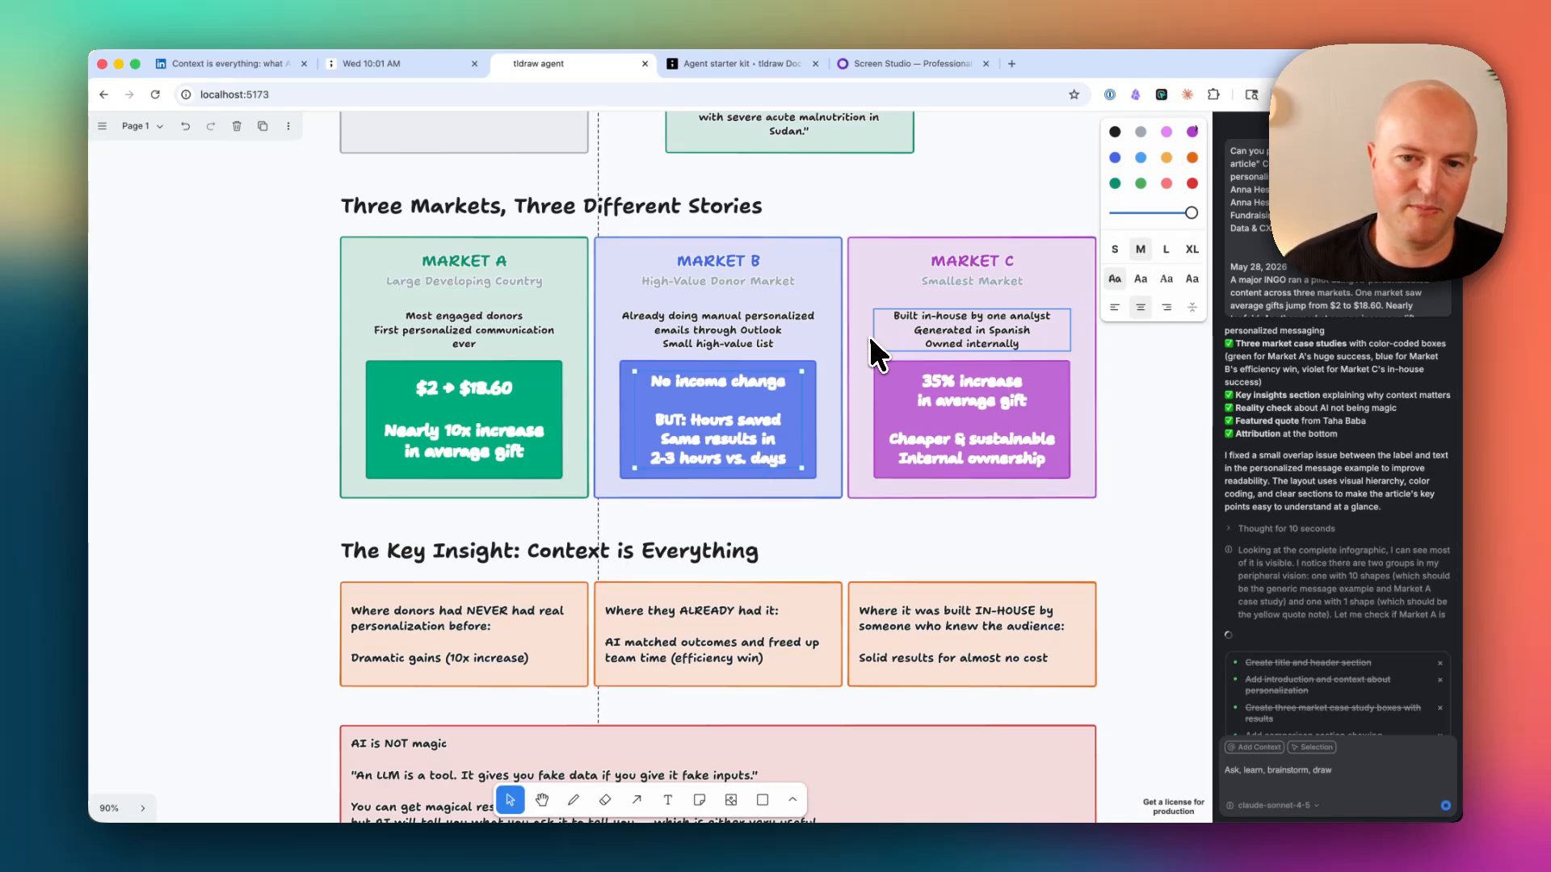
click(1168, 251)
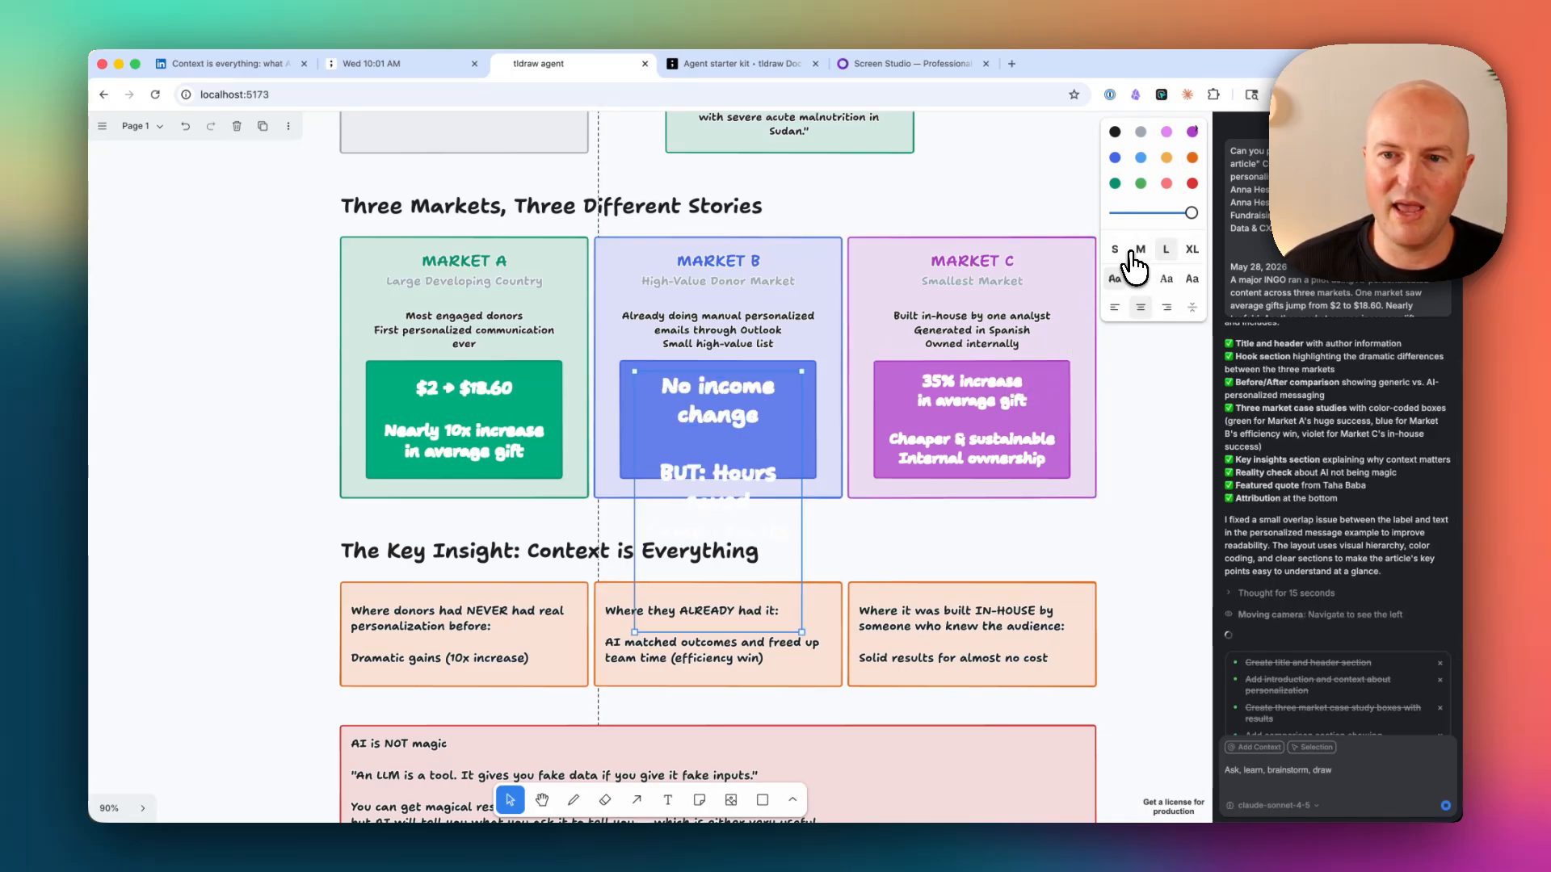
click(1135, 252)
click(1140, 280)
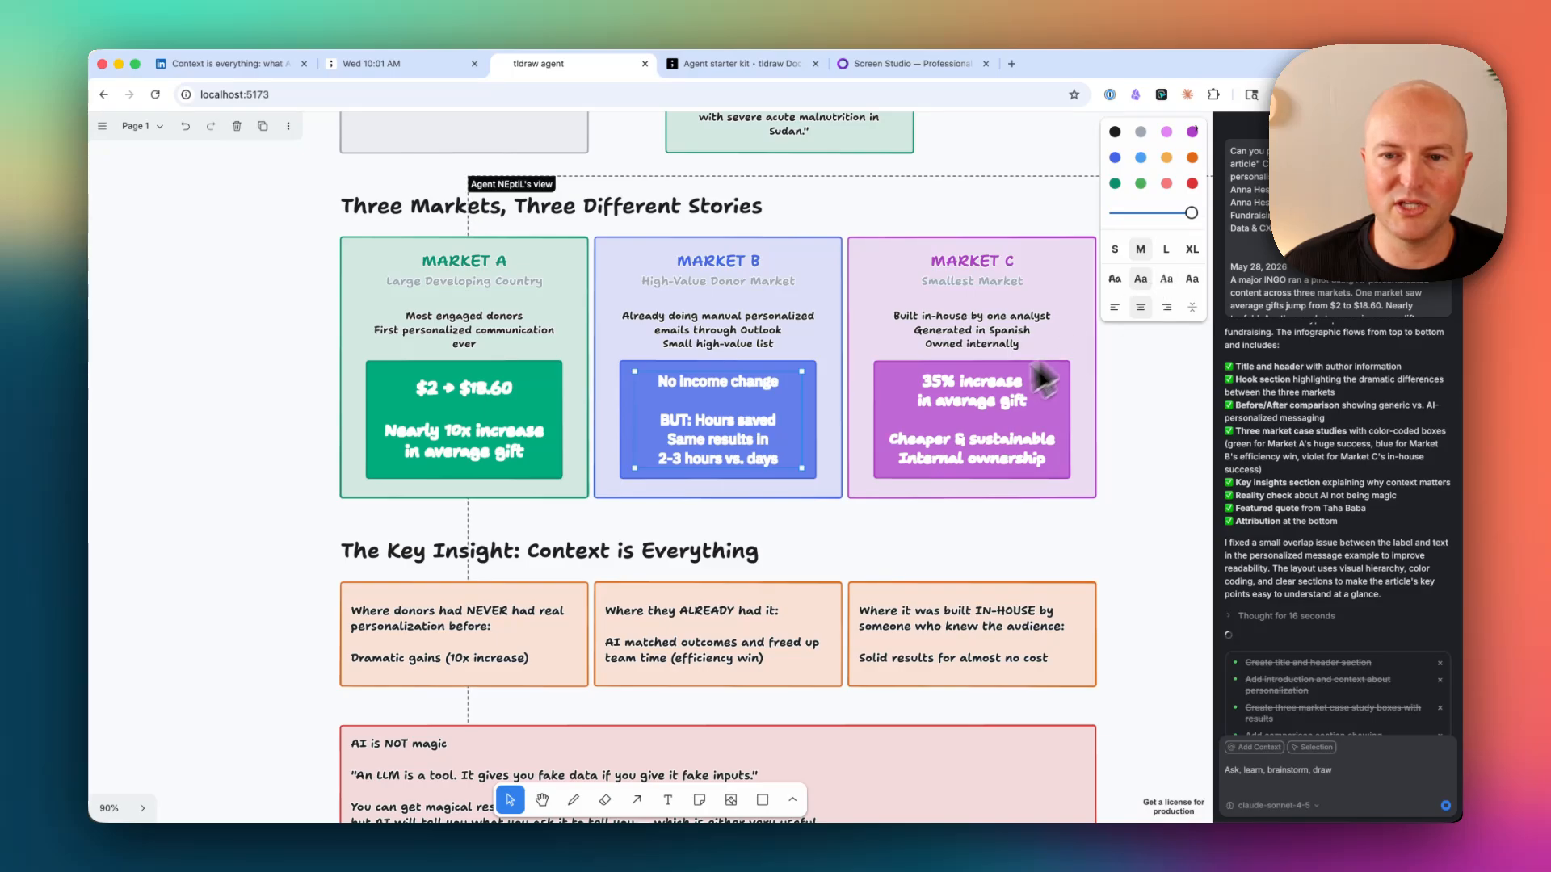
click(968, 401)
click(1139, 281)
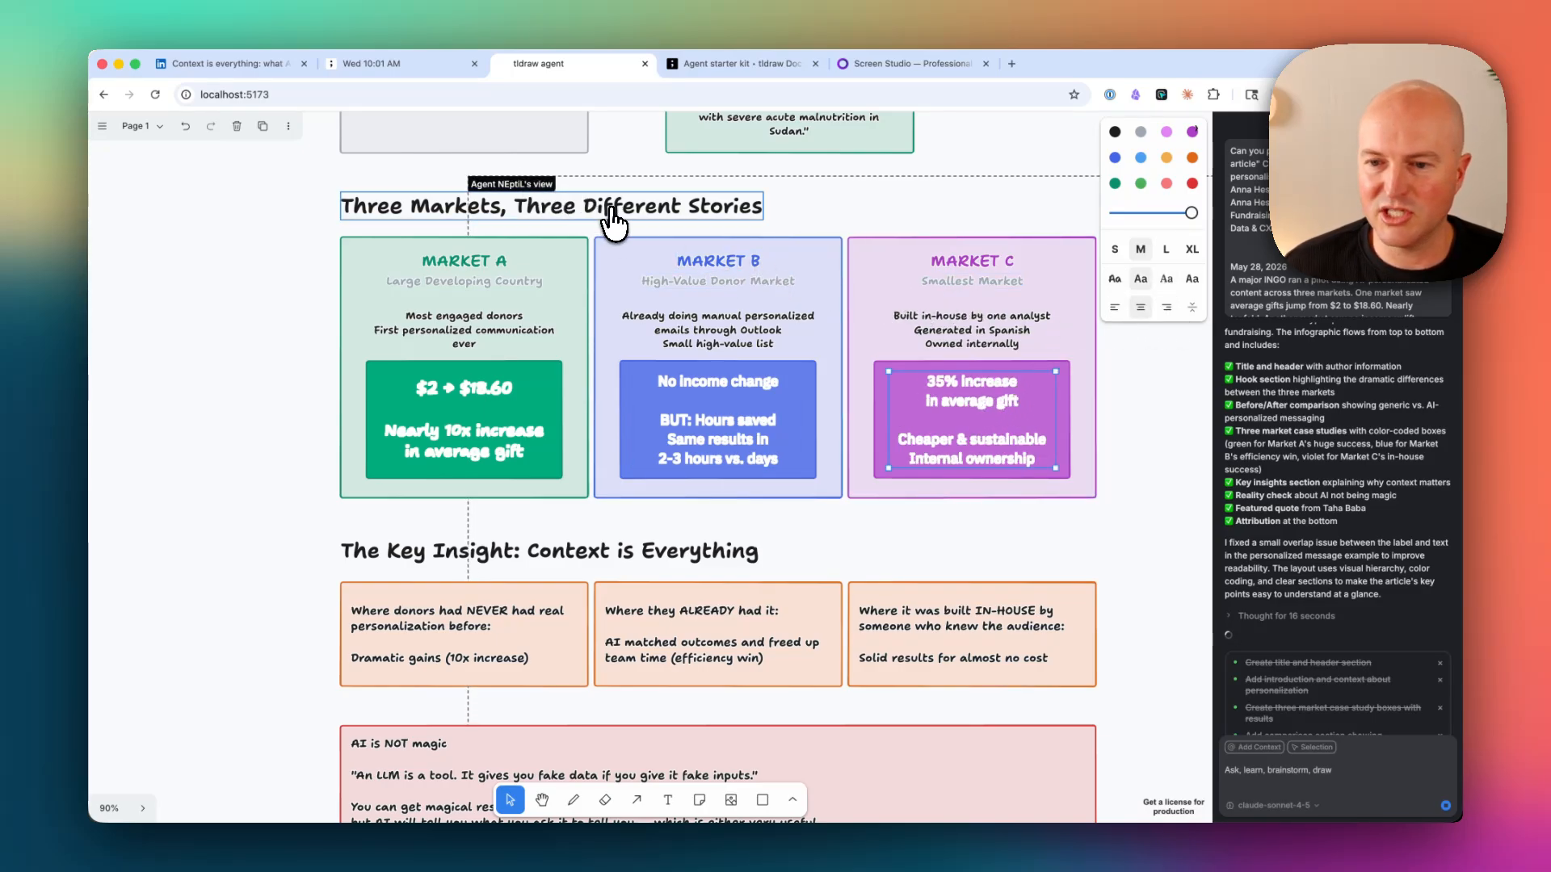
Move the orange quote sticky note out to the left of the red "AI is NOT magic" box, and clear the selection
scroll(808, 413, down, 5)
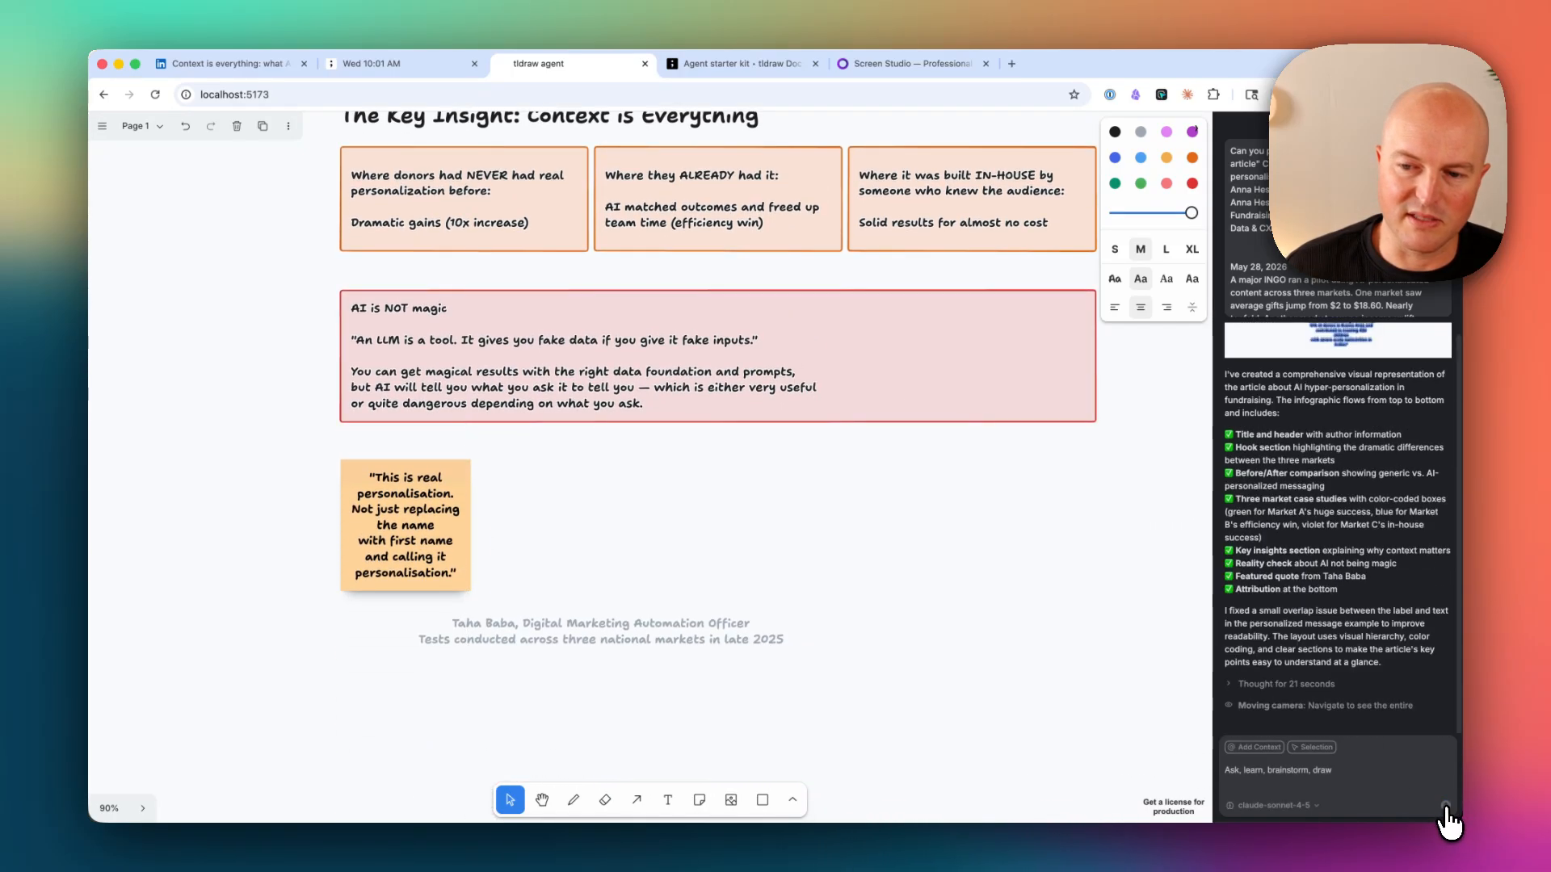
click(452, 489)
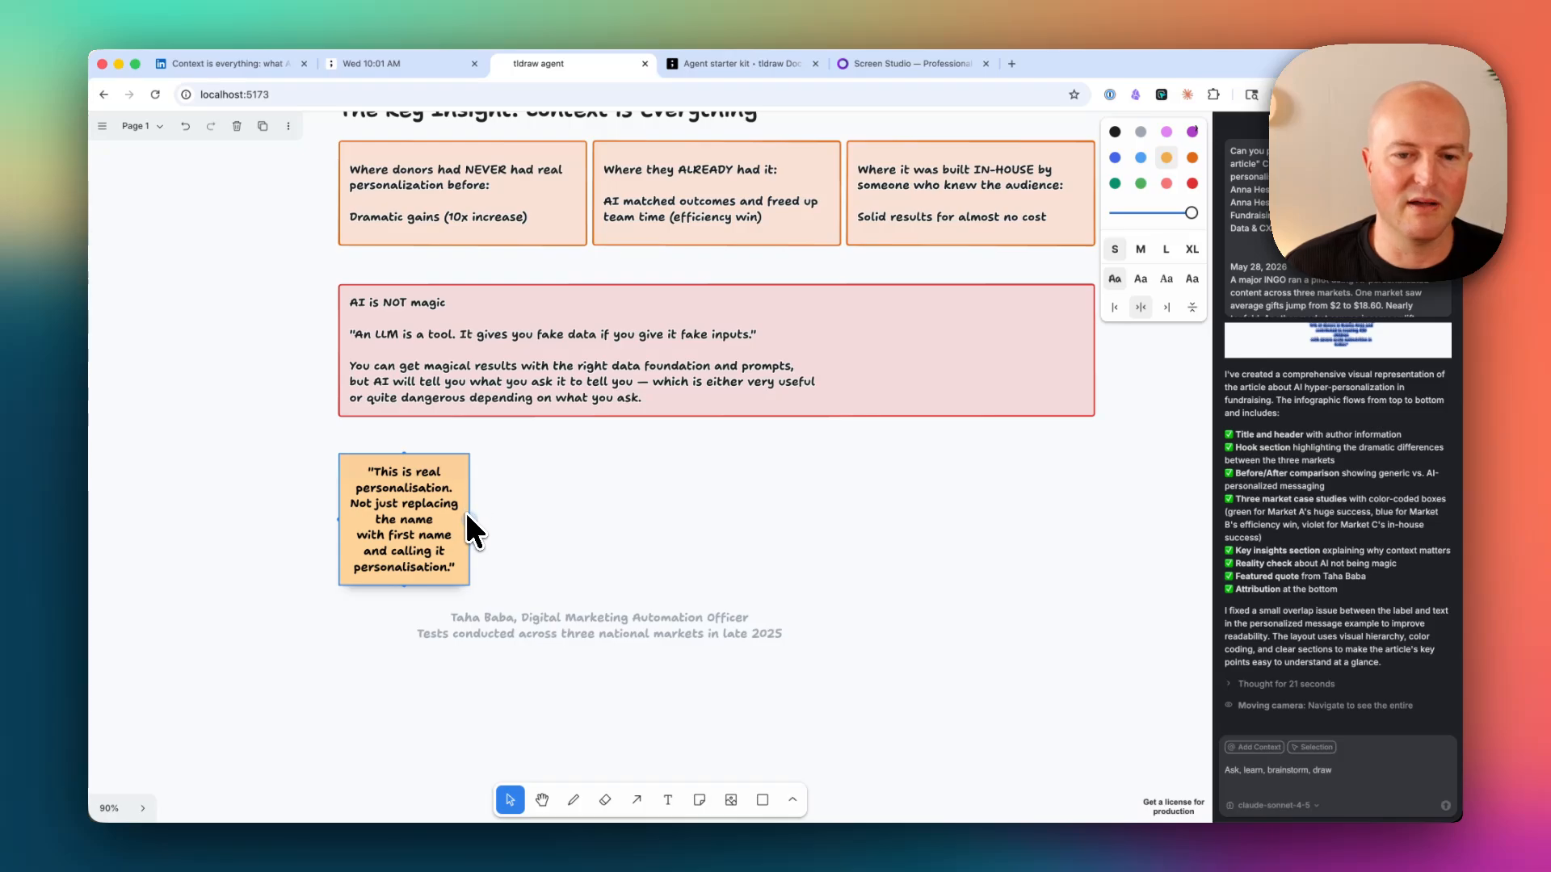
drag(437, 502, 245, 420)
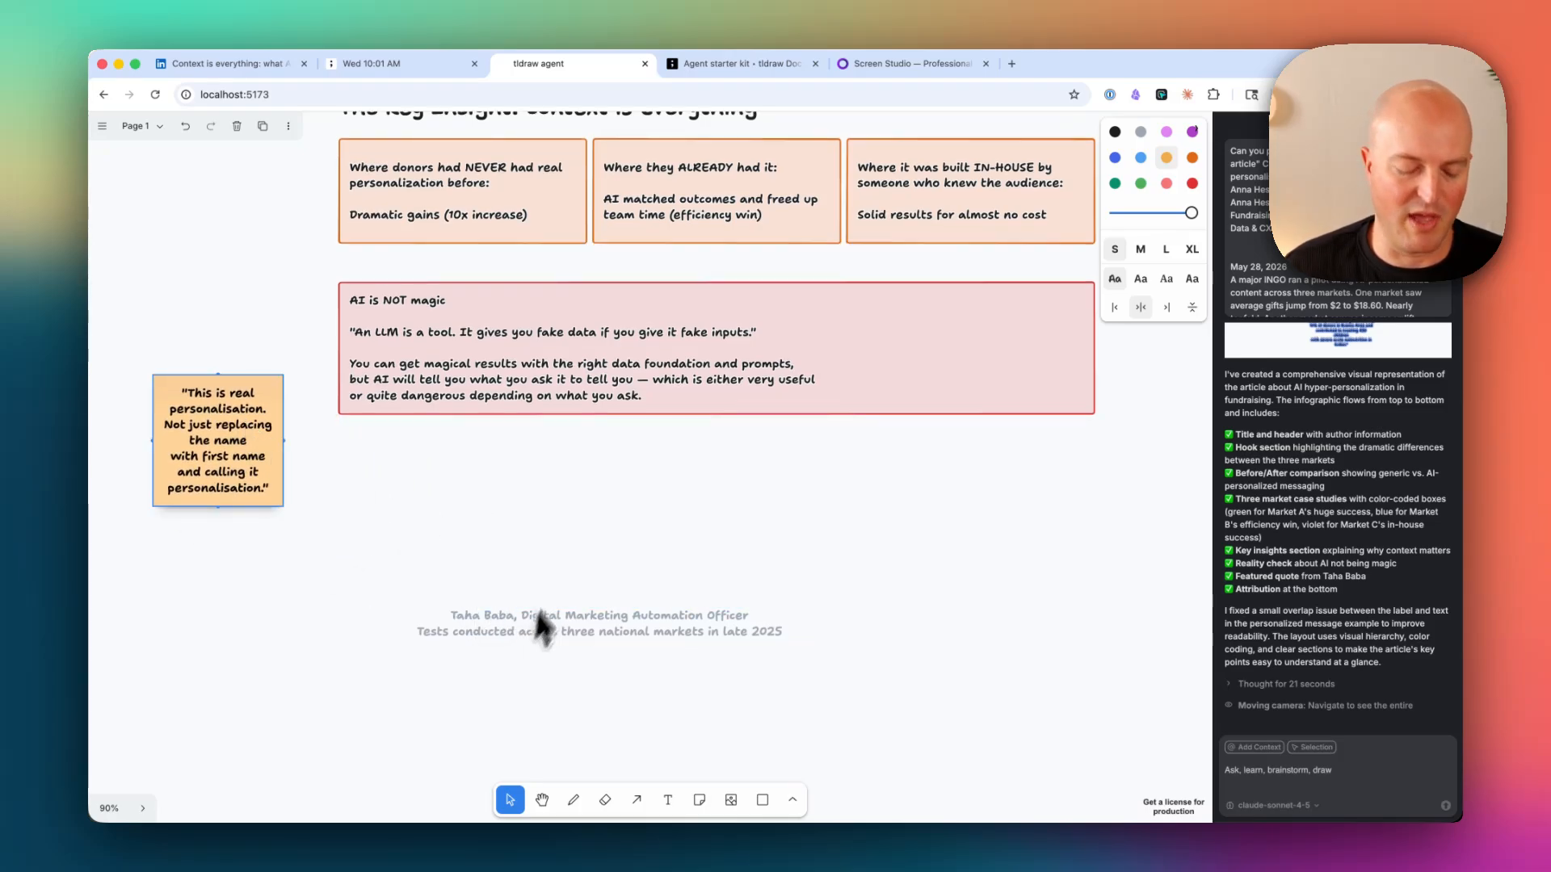
scroll(577, 484, down, 5)
scroll(653, 349, up, 5)
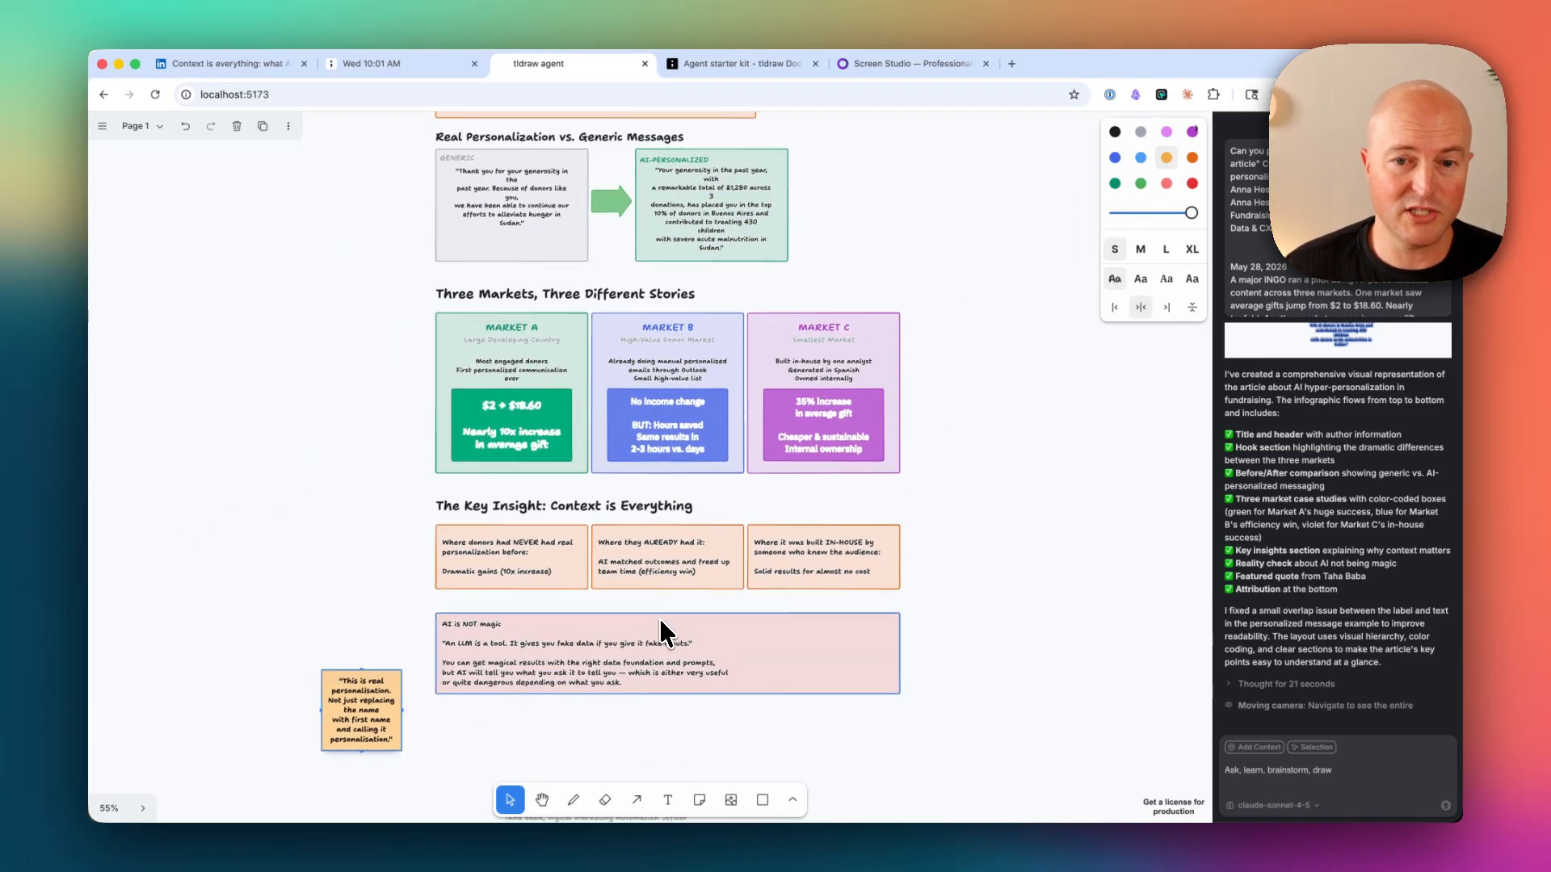
scroll(654, 382, up, 3)
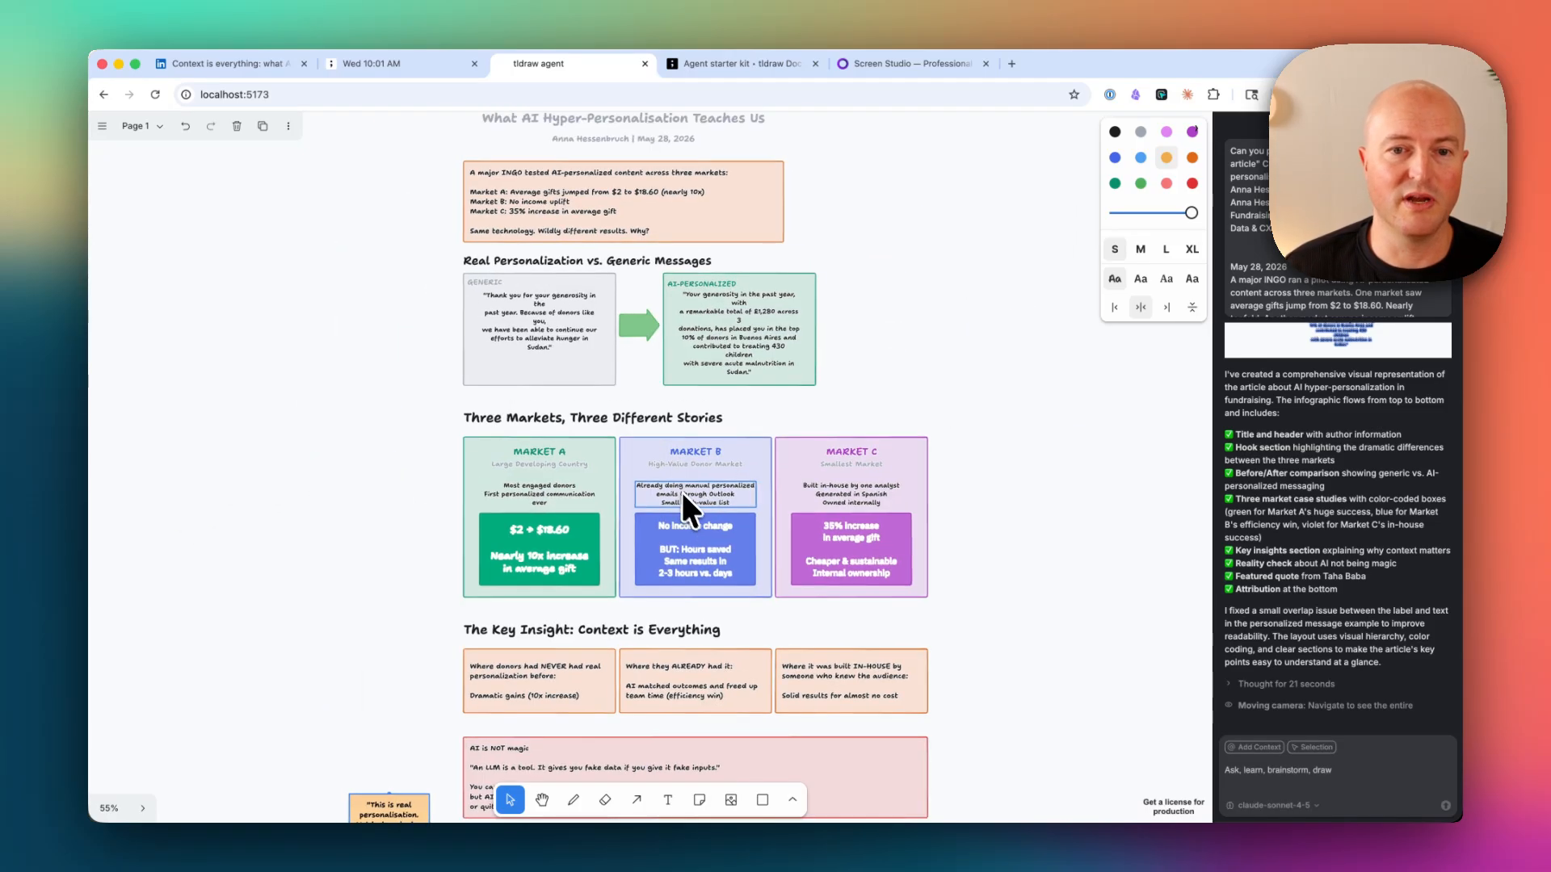
click(870, 278)
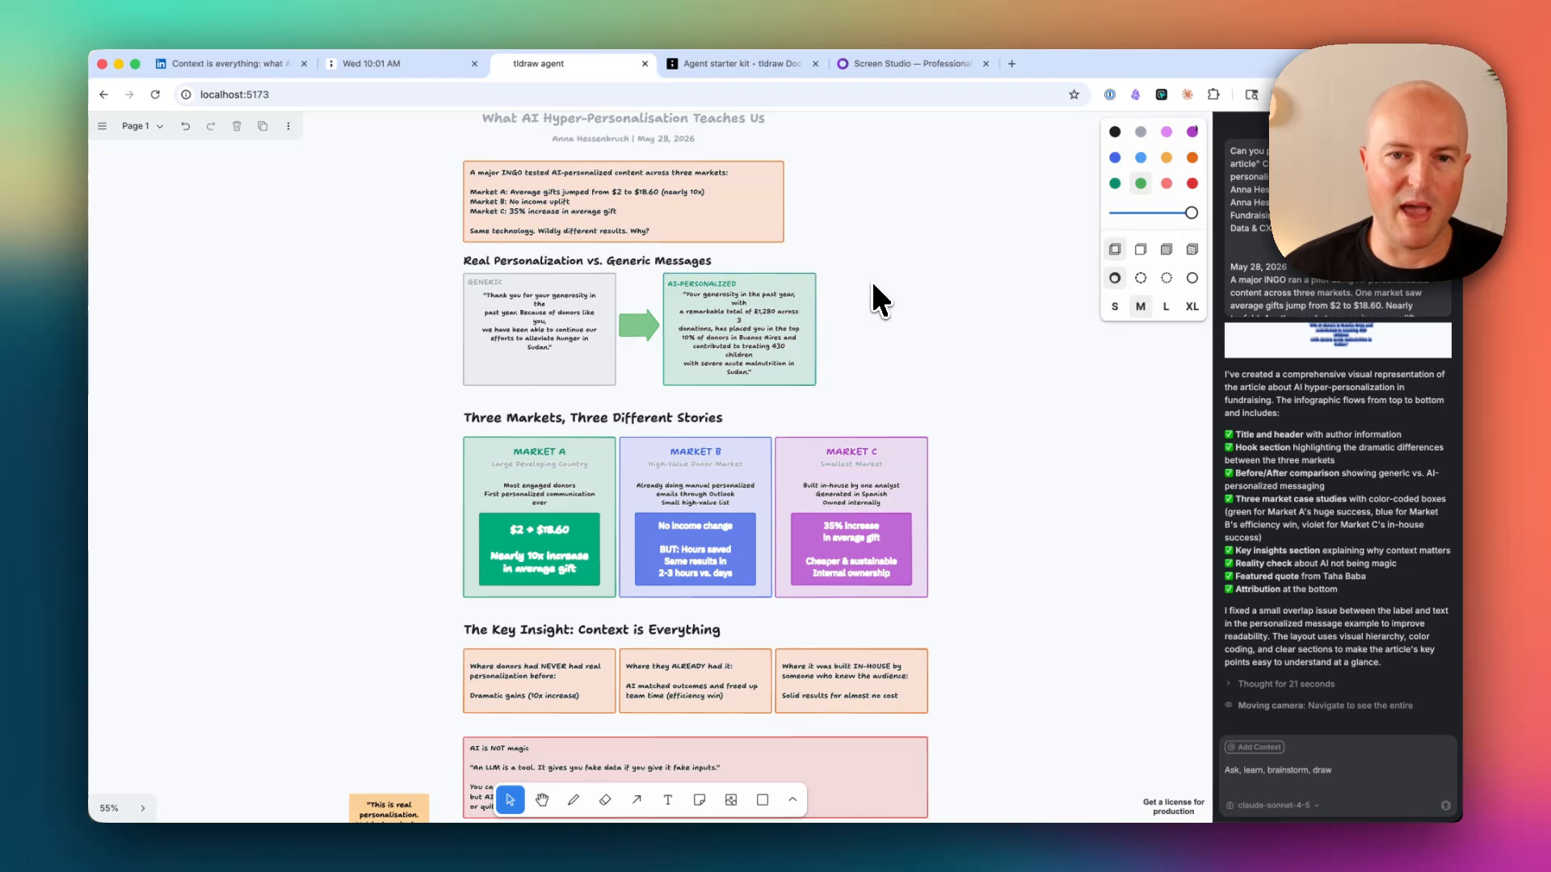
Switch to the "Wed 10:01 AM" tldraw.com board, delete everything on its page and paste the infographic from the agent canvas
click(383, 64)
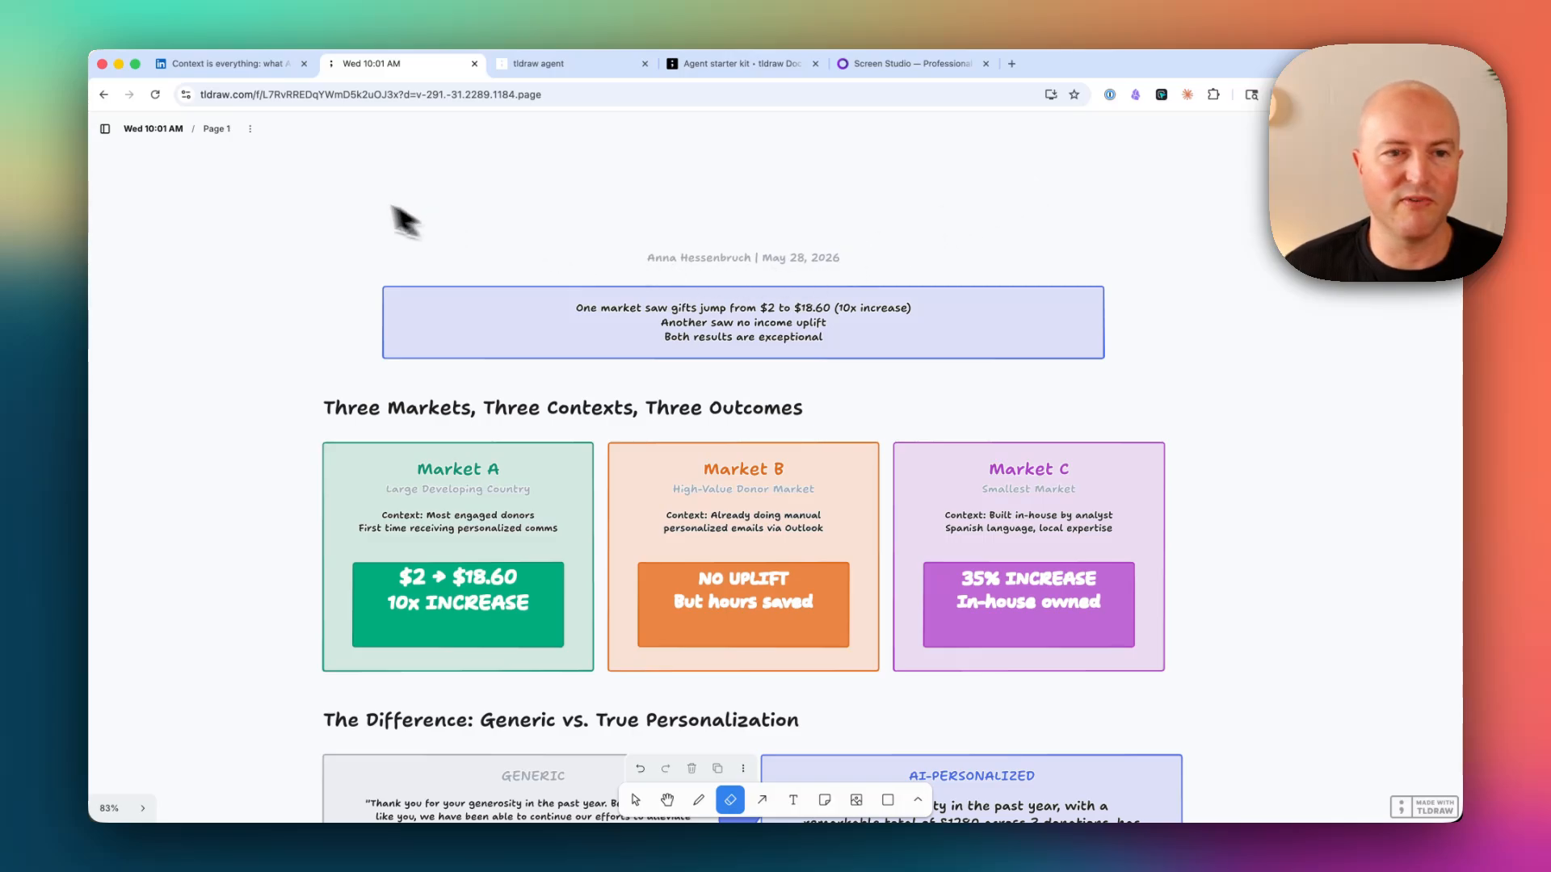
scroll(703, 327, down, 5)
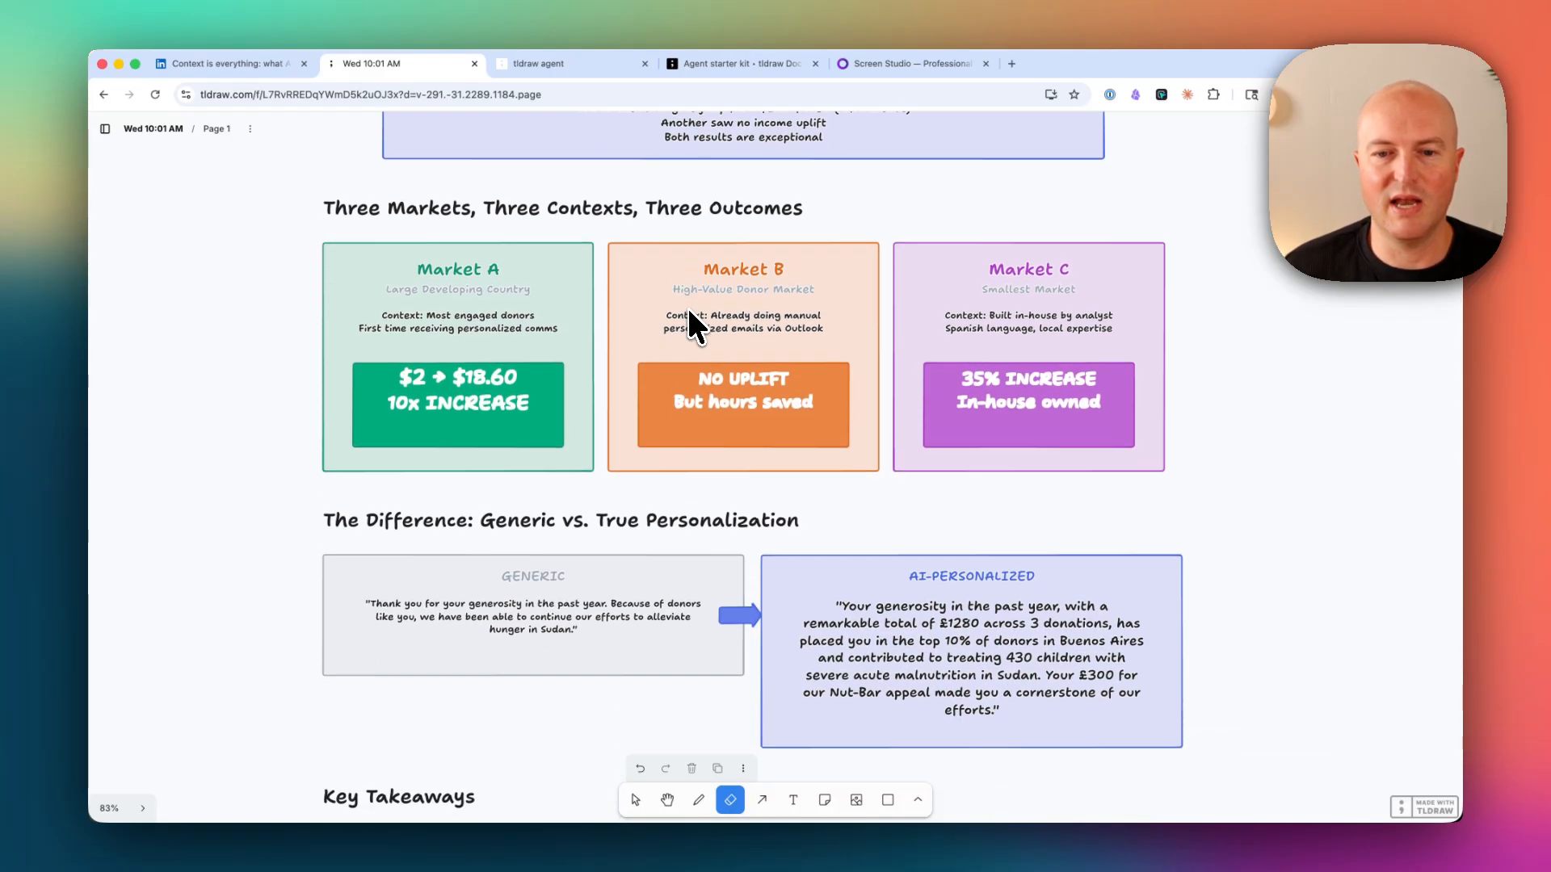
scroll(695, 323, up, 5)
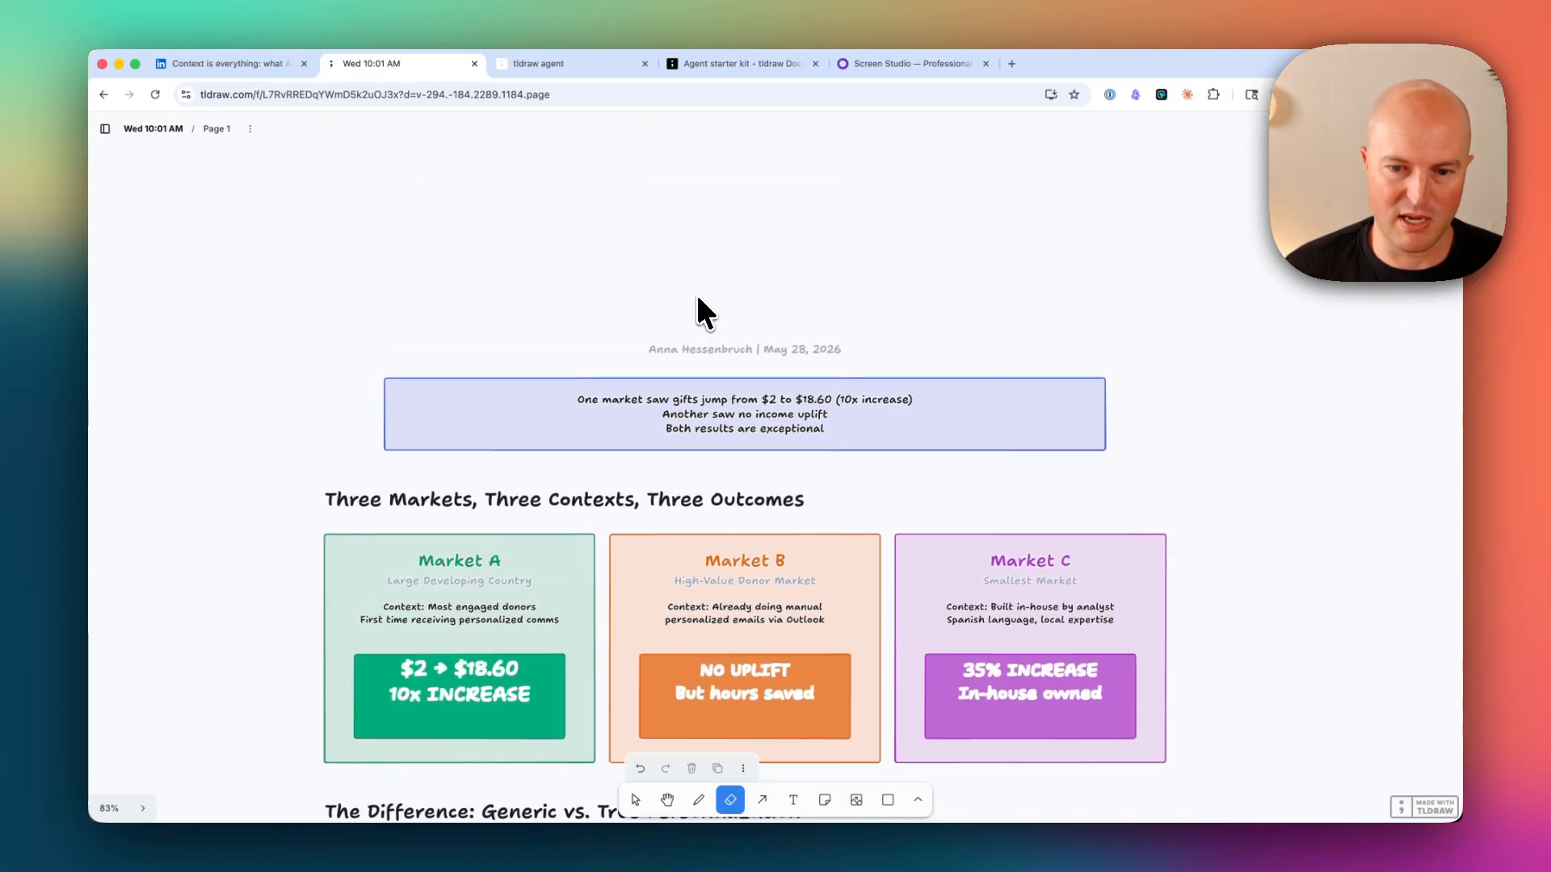
key(super+a)
key(BackSpace)
key(super+z)
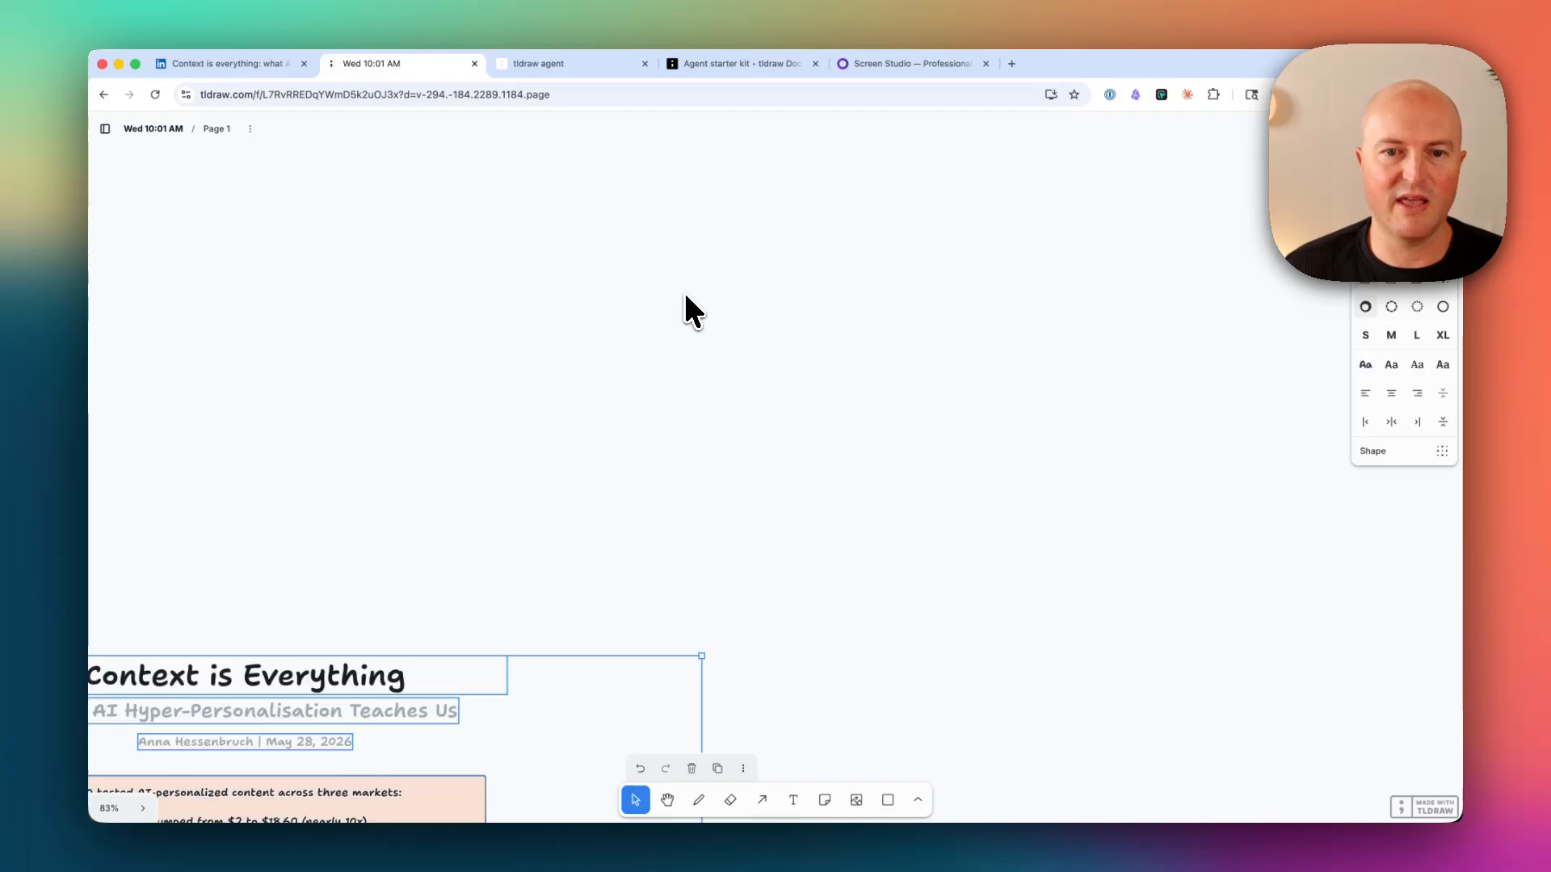
Clear the selection on the pasted infographic and look through it from the title to the "AI is NOT magic" box
scroll(716, 550, down, 5)
scroll(780, 339, down, 1)
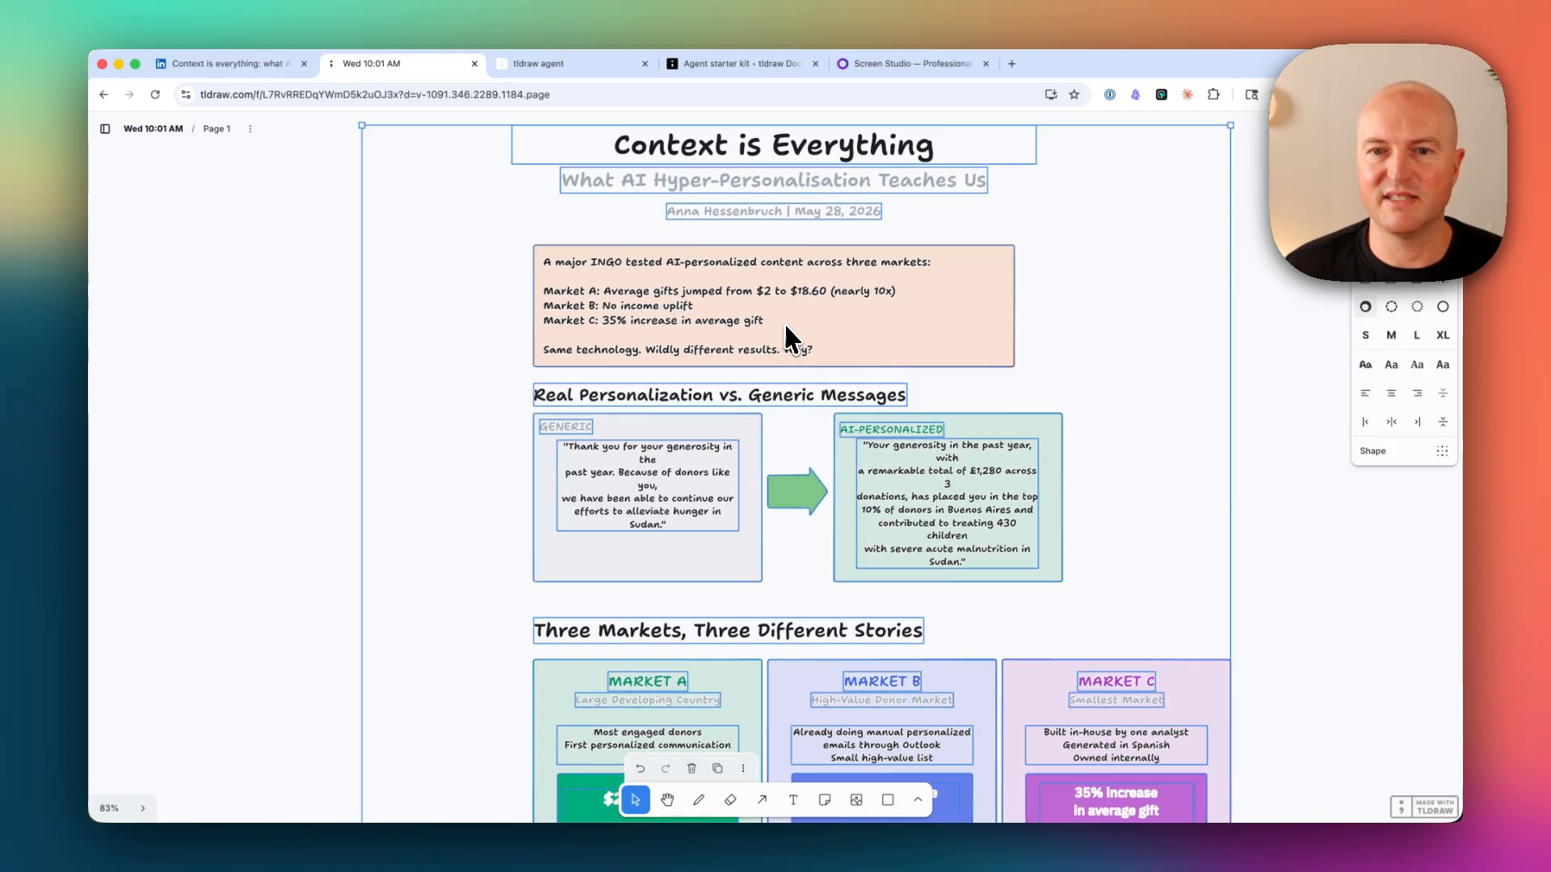
scroll(784, 323, up, 1)
click(1316, 330)
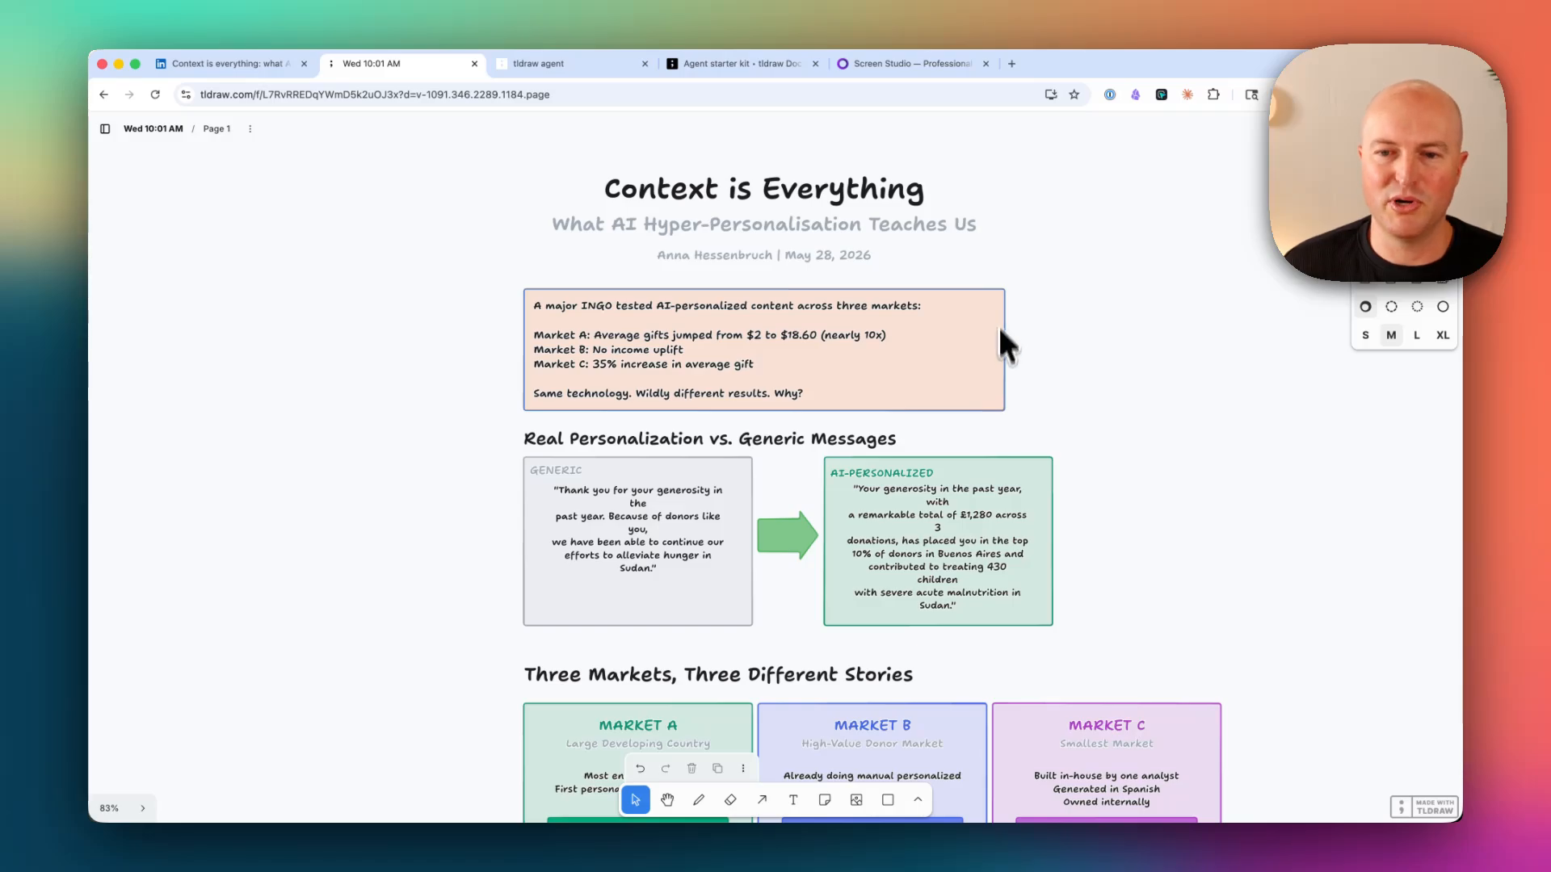
scroll(1000, 340, down, 10)
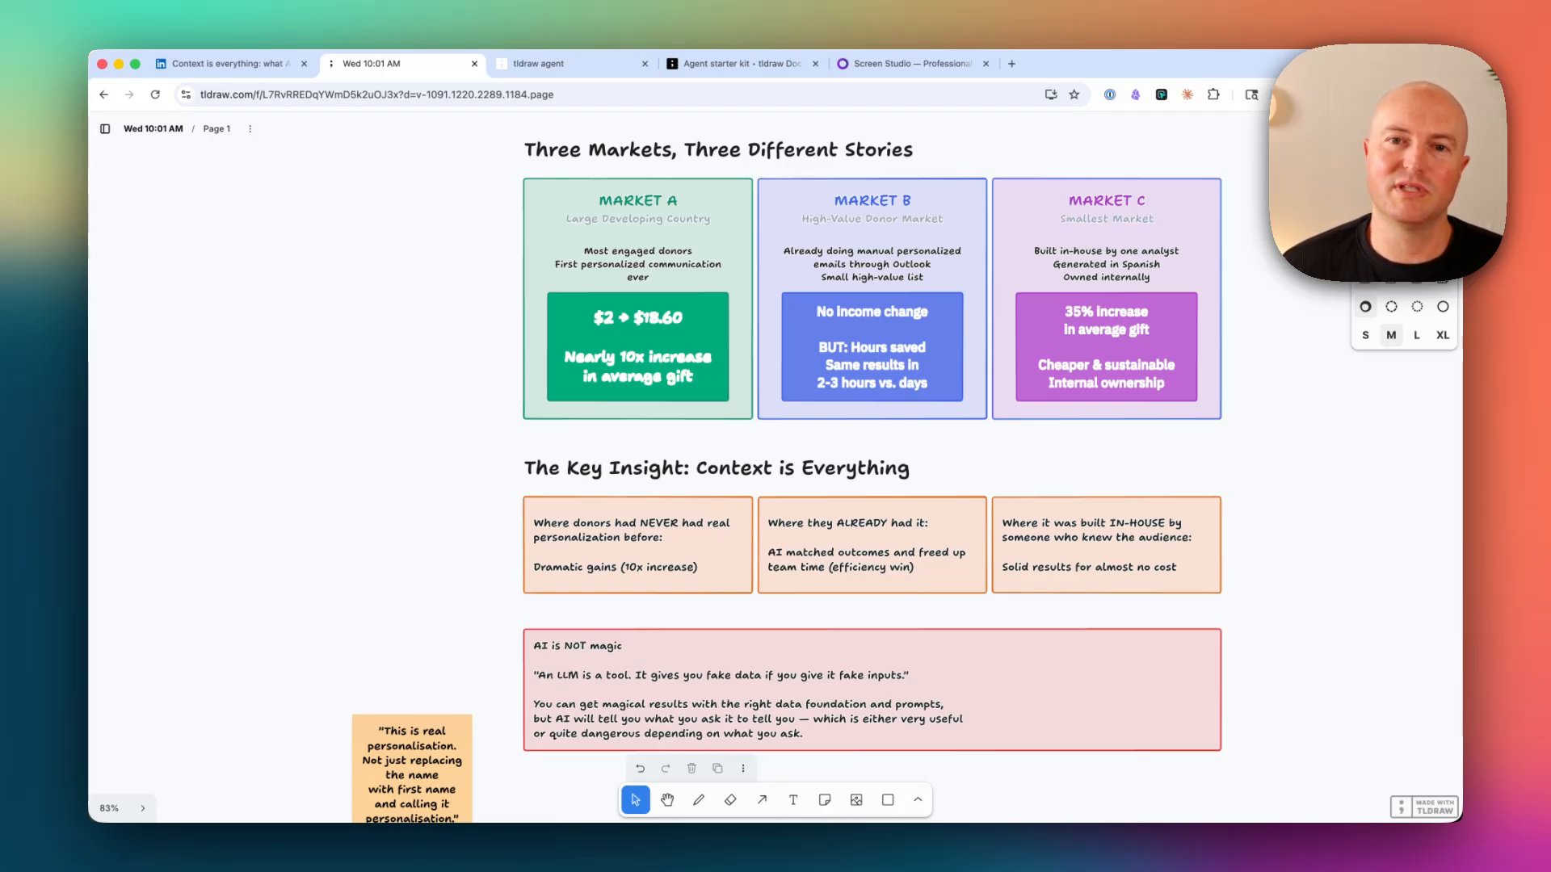
View the introduction of tldraw's Agent starter kit documentation page, and return to the "Wed 10:01 AM" board
click(738, 65)
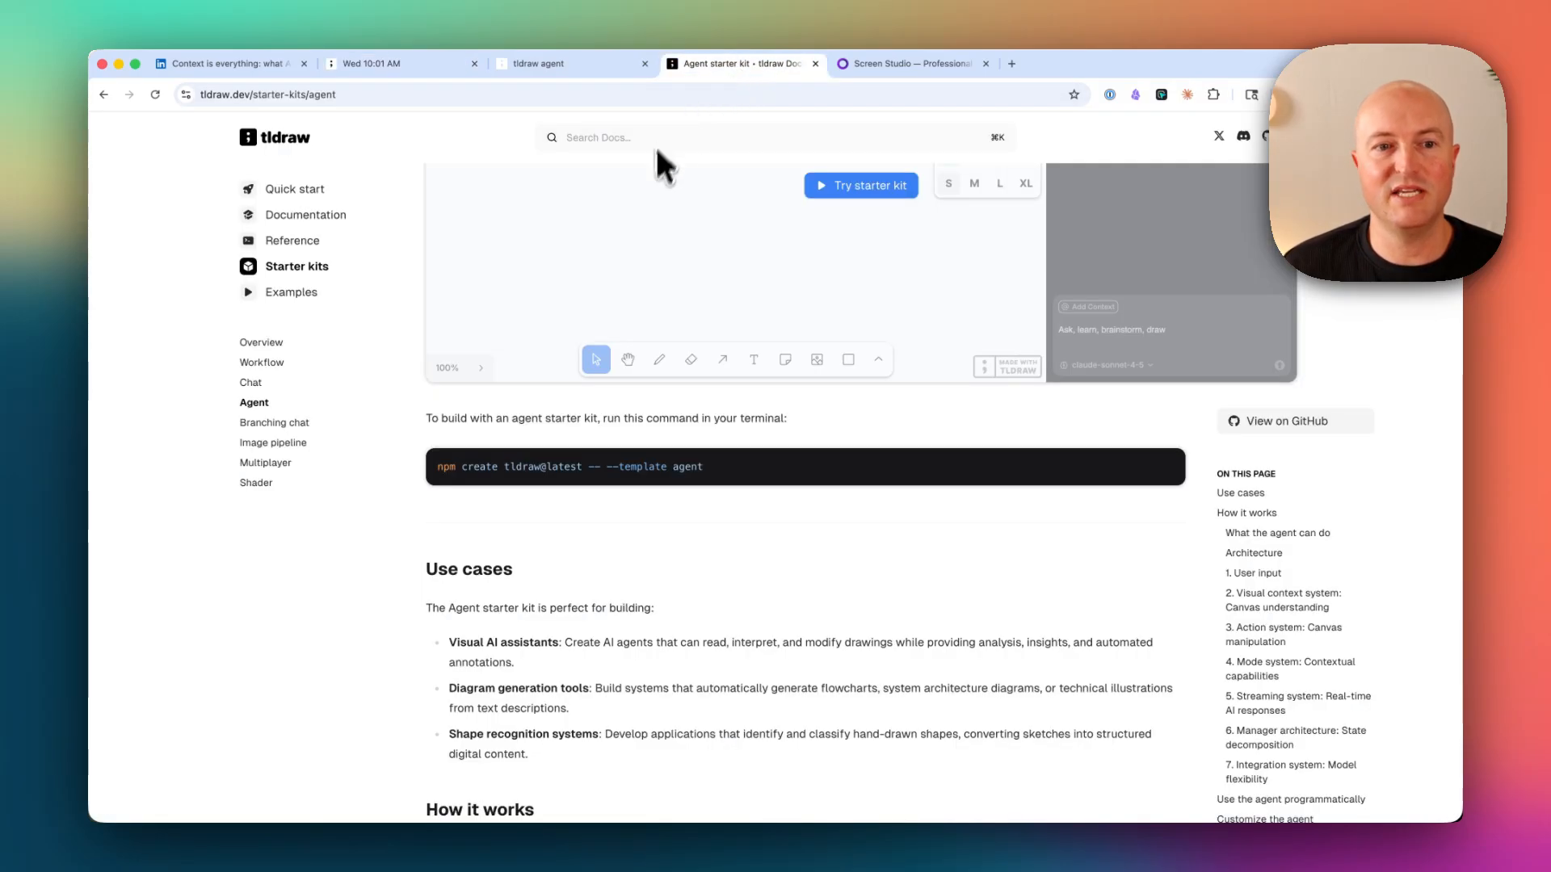
scroll(646, 436, up, 4)
scroll(643, 415, up, 2)
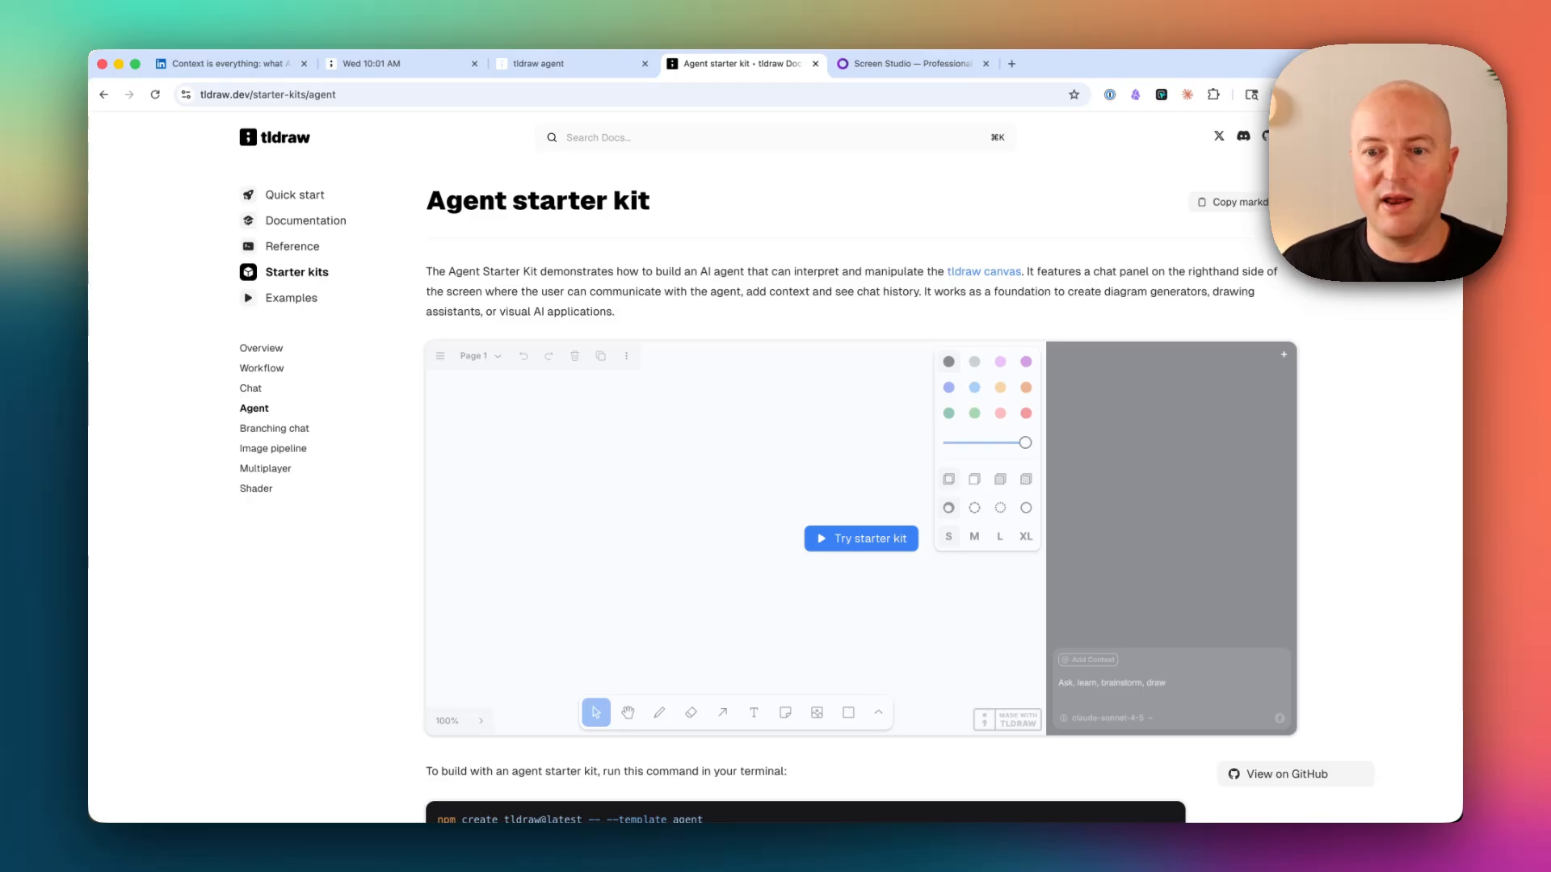
click(360, 64)
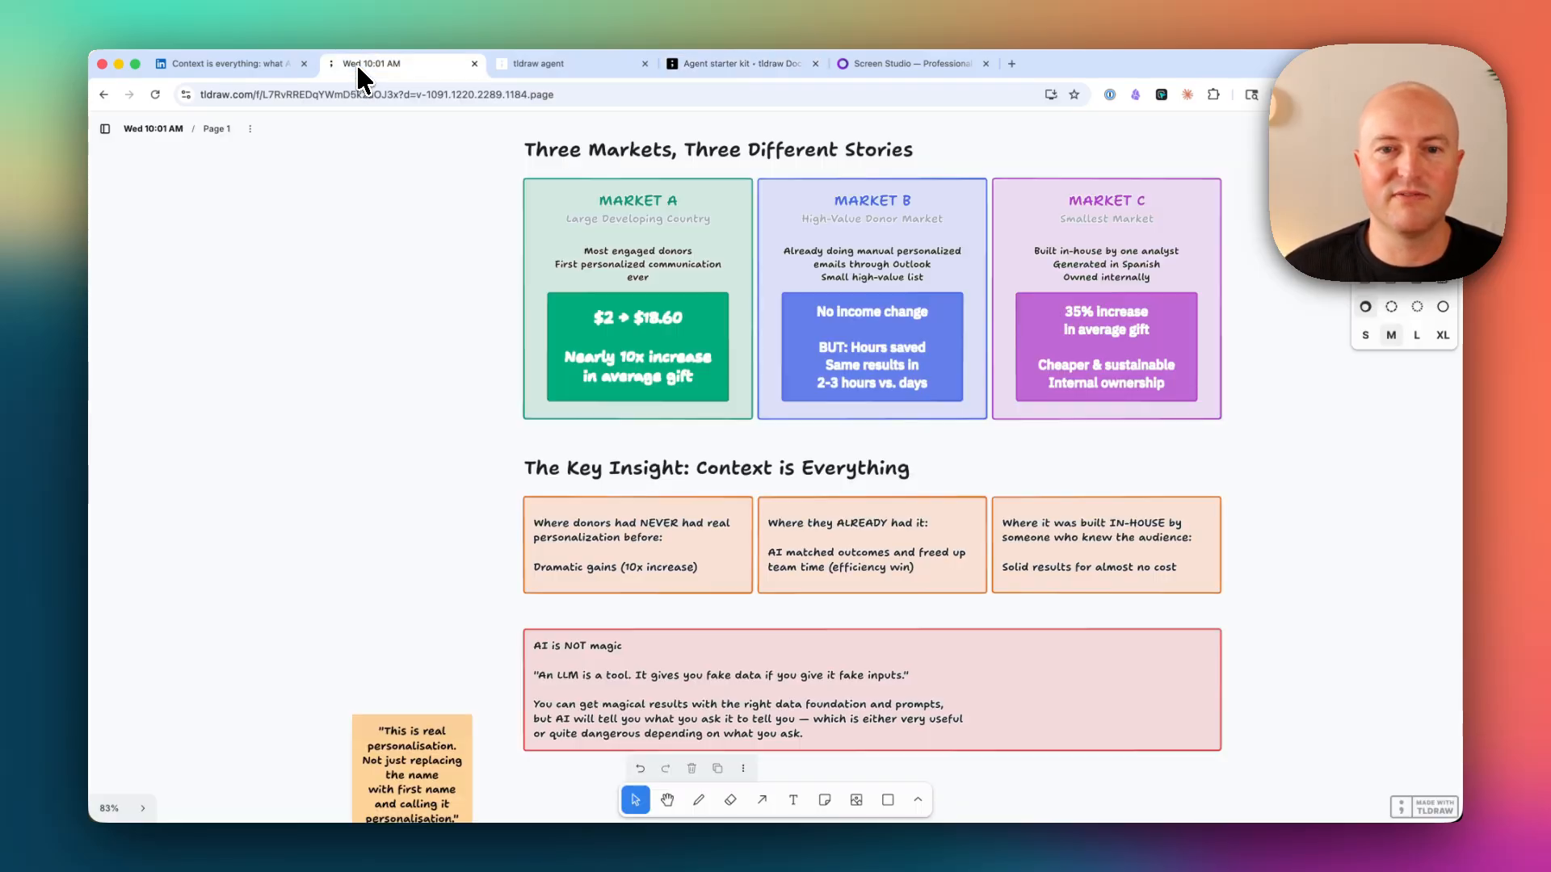